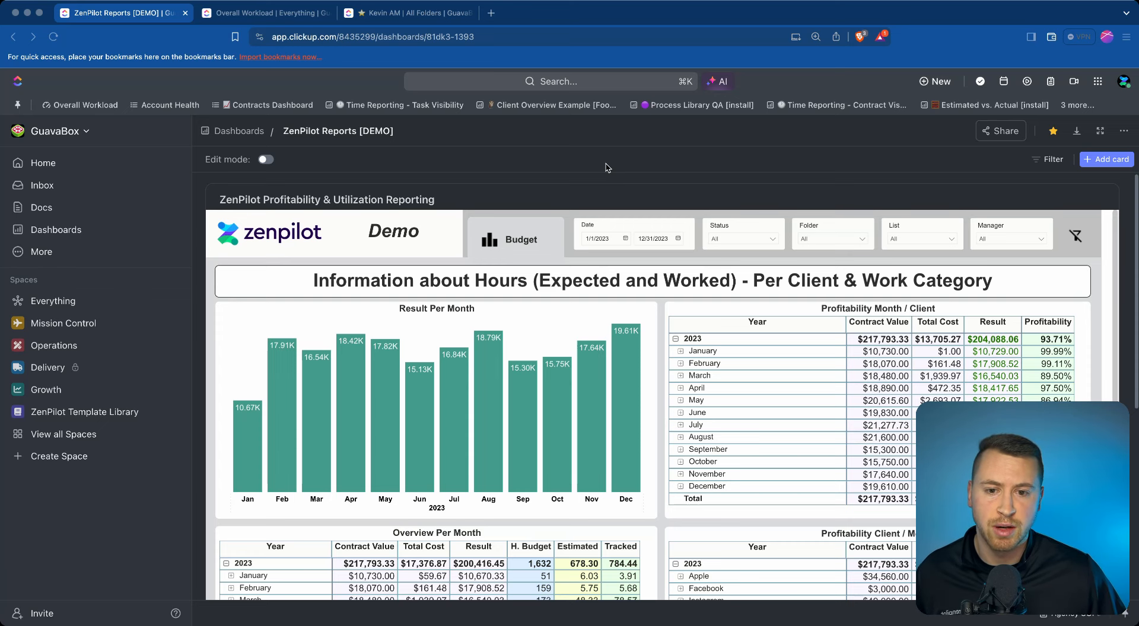
- Review the budget, user and overview report pages in the ZenPilot Reports [DEMO] dashboard
{"action": "scroll", "coordinate": [207, 185], "scroll_direction": "down", "scroll_amount": 1}
{"action": "scroll", "coordinate": [207, 184], "scroll_direction": "down", "scroll_amount": 3}
{"action": "scroll", "coordinate": [699, 468], "scroll_direction": "down", "scroll_amount": 1}
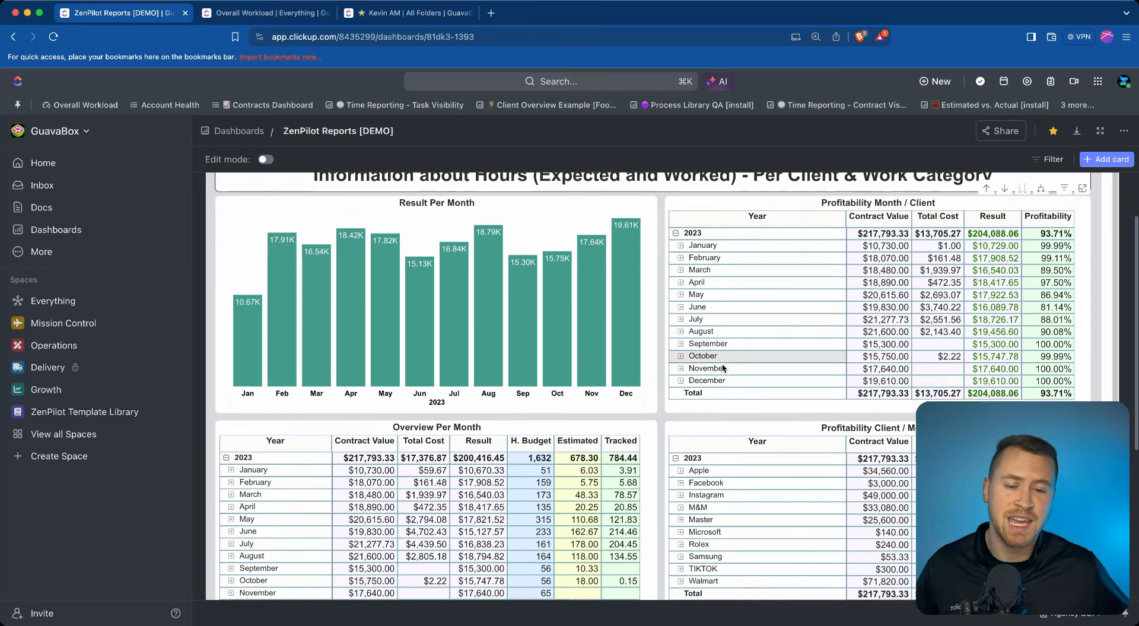
{"action": "scroll", "coordinate": [722, 369], "scroll_direction": "down", "scroll_amount": 2}
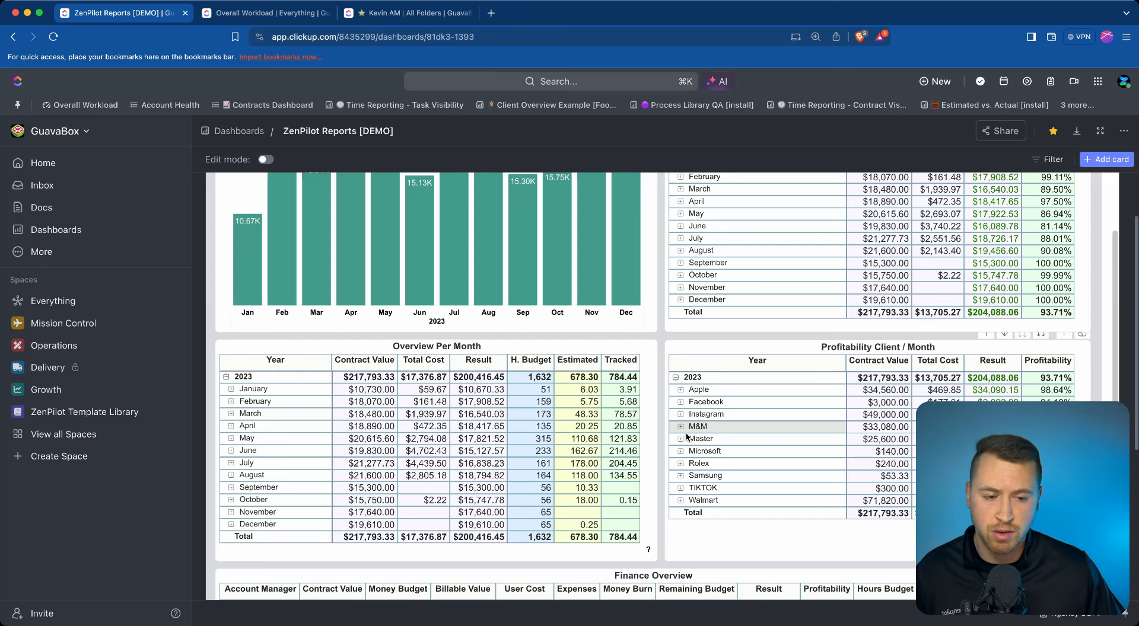
{"action": "scroll", "coordinate": [625, 309], "scroll_direction": "up", "scroll_amount": 3}
{"action": "scroll", "coordinate": [624, 309], "scroll_direction": "up", "scroll_amount": 10}
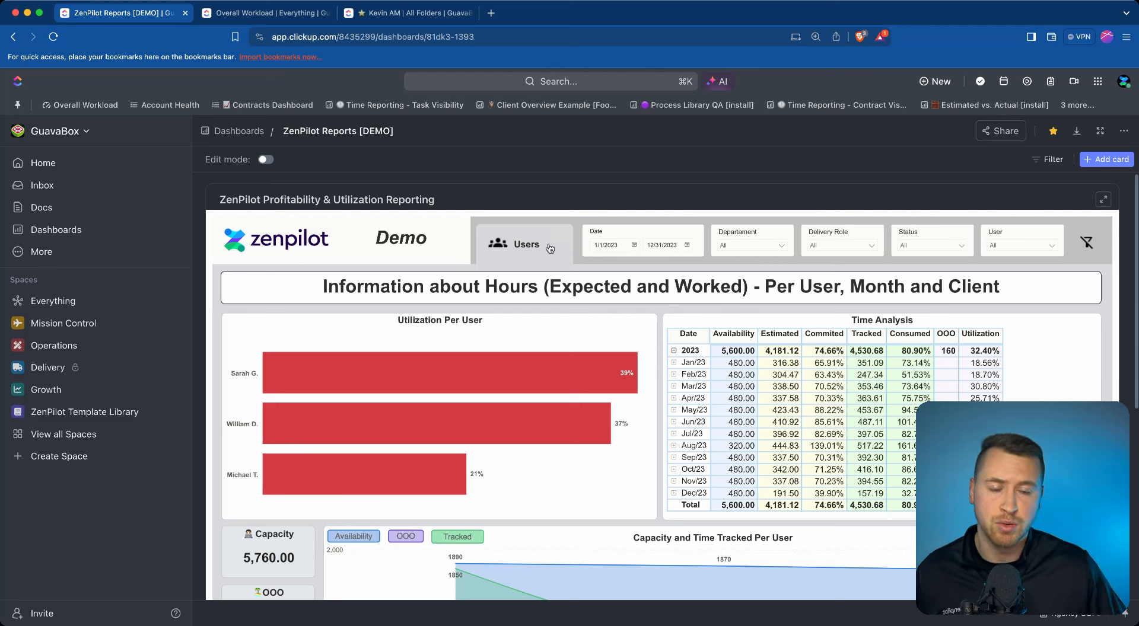
{"action": "left_click", "coordinate": [525, 243]}
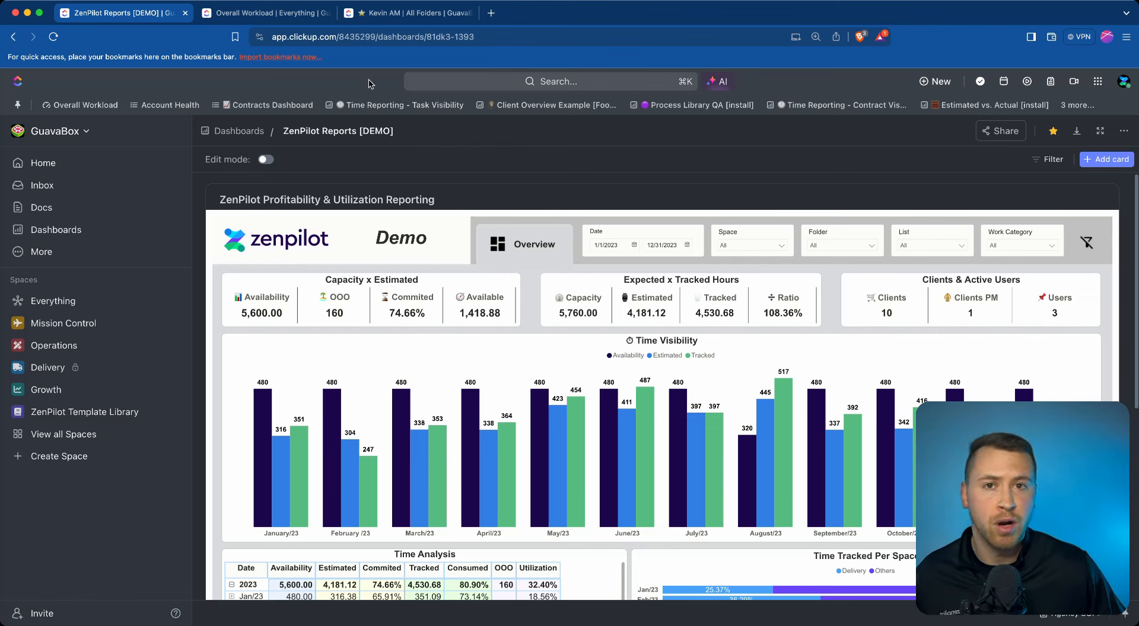
- Open the Contracts list in the Mission Control space, review its contract fields across the table, and collapse the space
{"action": "left_click", "coordinate": [26, 326]}
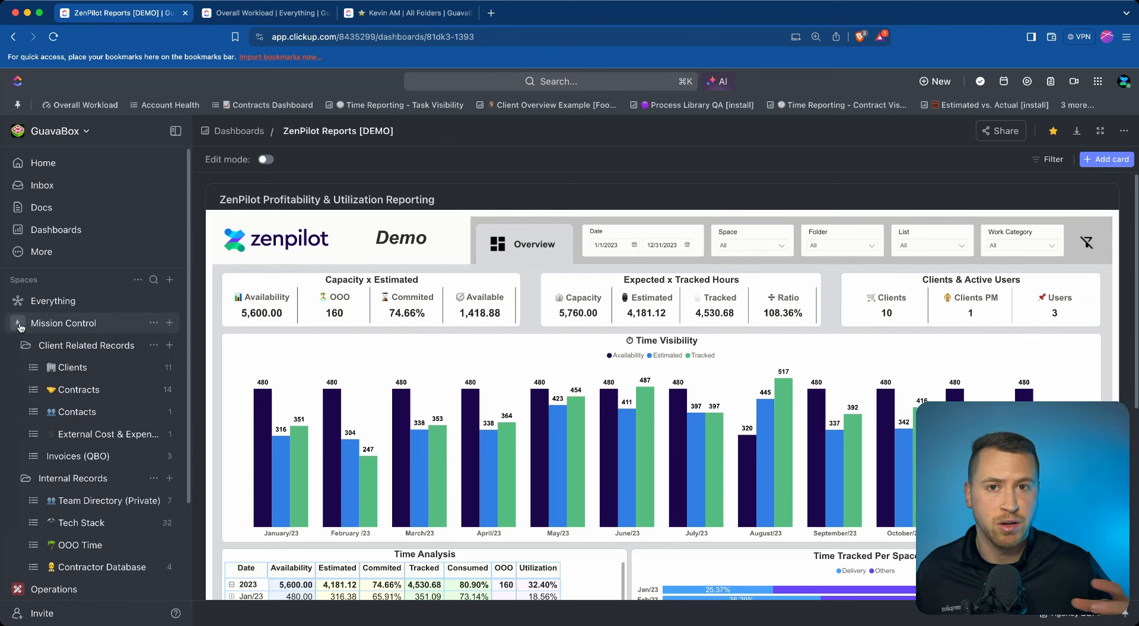
{"action": "left_click", "coordinate": [79, 387]}
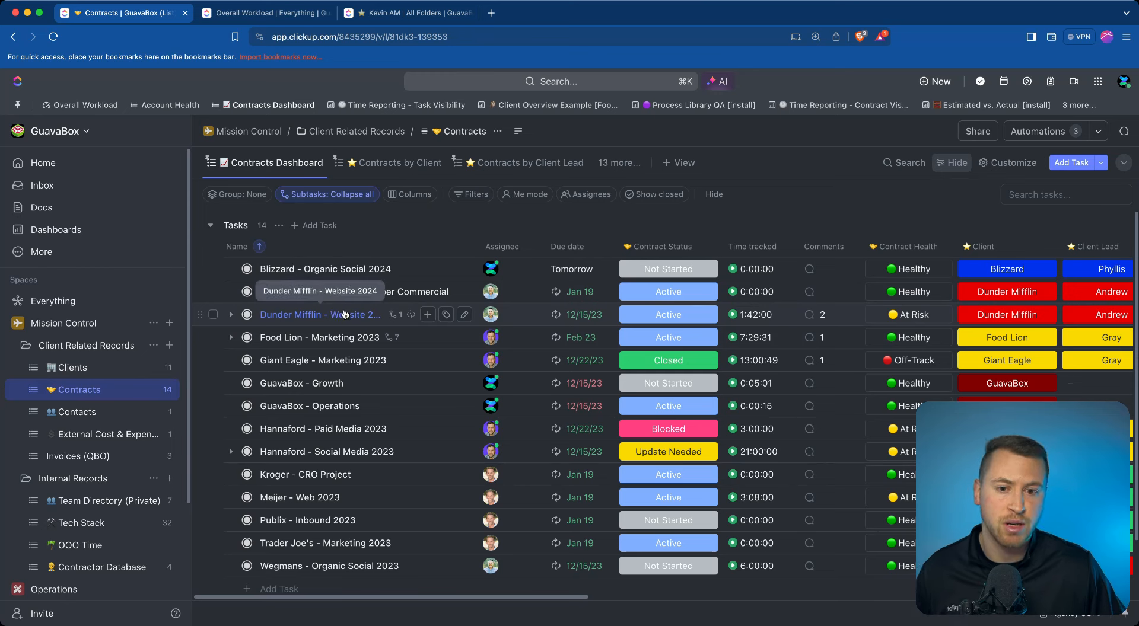
{"action": "scroll", "coordinate": [425, 598], "scroll_direction": "right", "scroll_amount": 2}
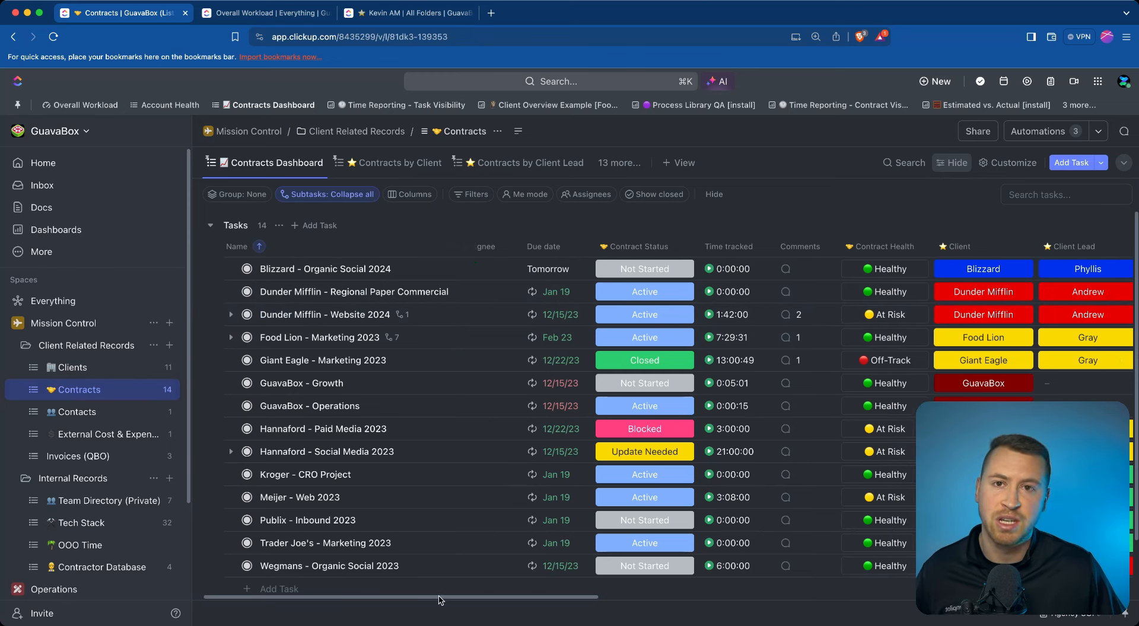
{"action": "left_click_drag", "start_coordinate": [431, 600], "coordinate": [677, 600]}
{"action": "left_click", "coordinate": [17, 322]}
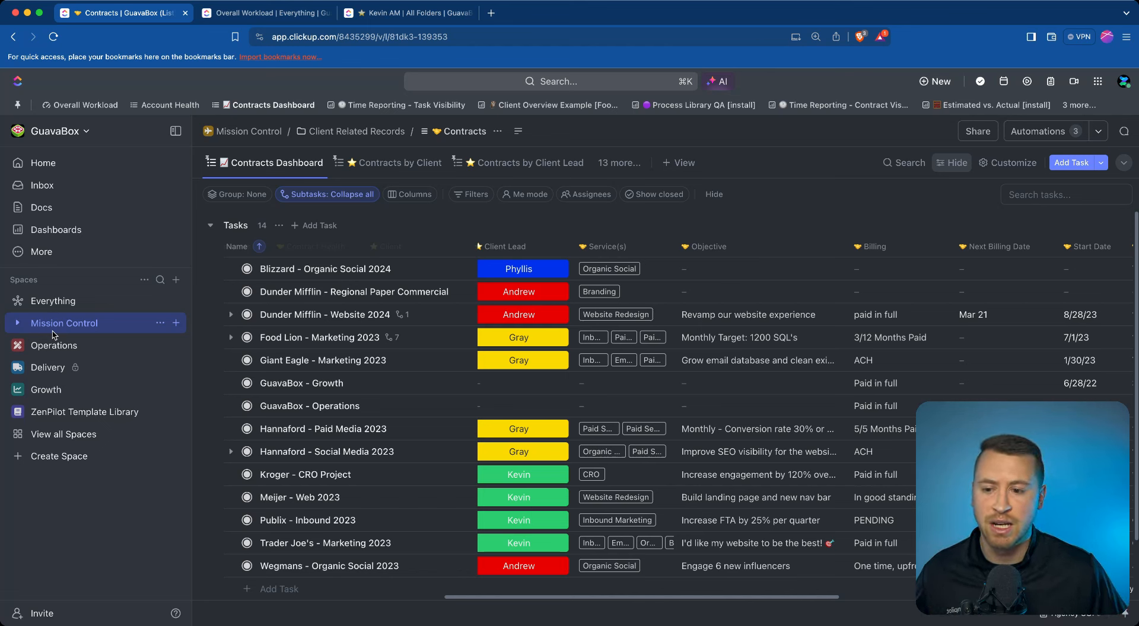
- Open the Delivery space and look through the account manager view's tasks grouped by client
{"action": "left_click", "coordinate": [38, 368]}
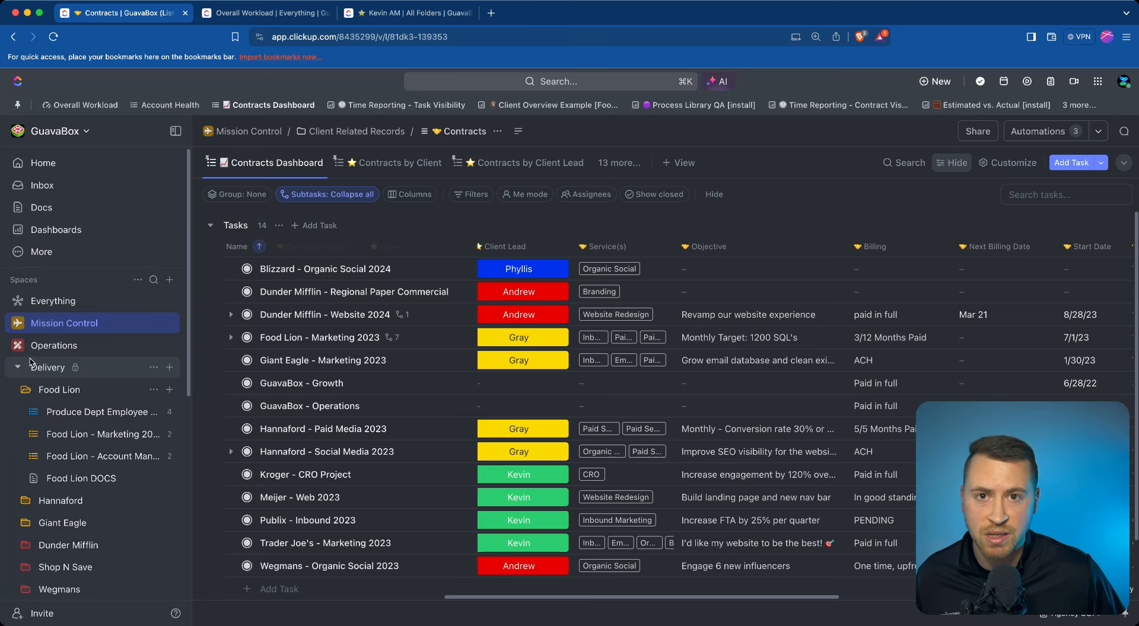
{"action": "left_click", "coordinate": [42, 367]}
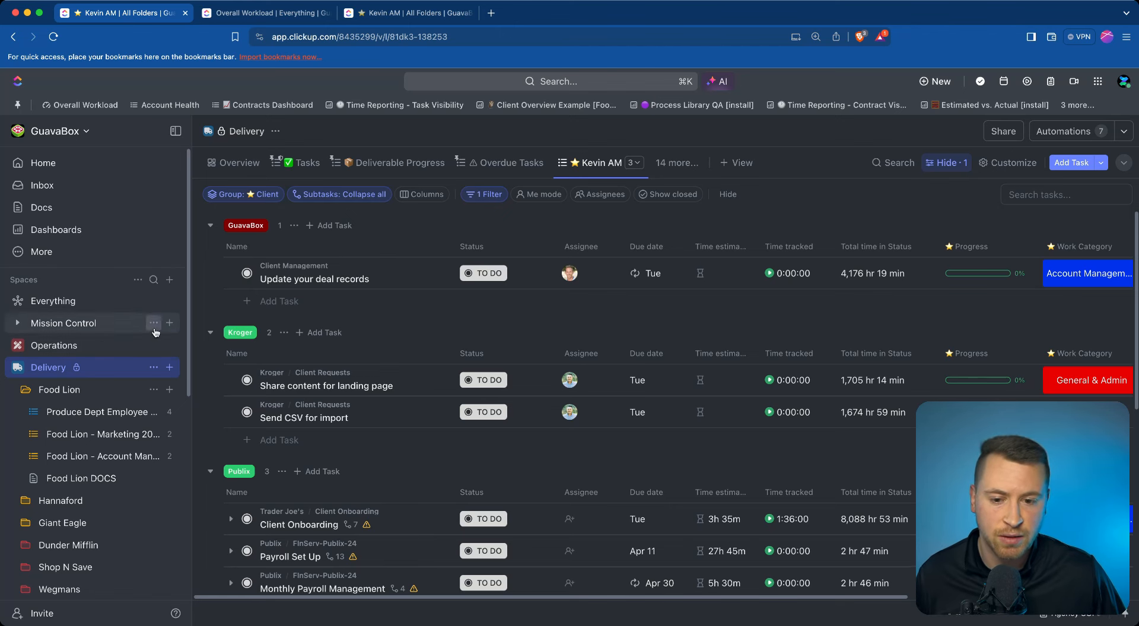
{"action": "scroll", "coordinate": [368, 314], "scroll_direction": "down", "scroll_amount": 3}
{"action": "scroll", "coordinate": [371, 318], "scroll_direction": "up", "scroll_amount": 3}
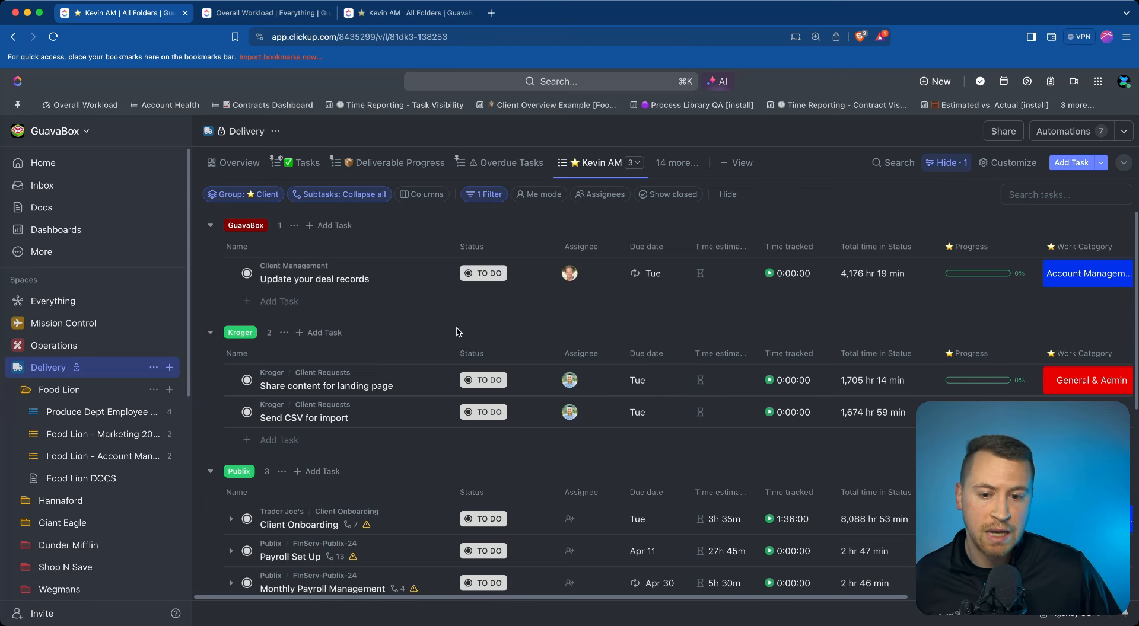
{"action": "scroll", "coordinate": [438, 336], "scroll_direction": "down", "scroll_amount": 3}
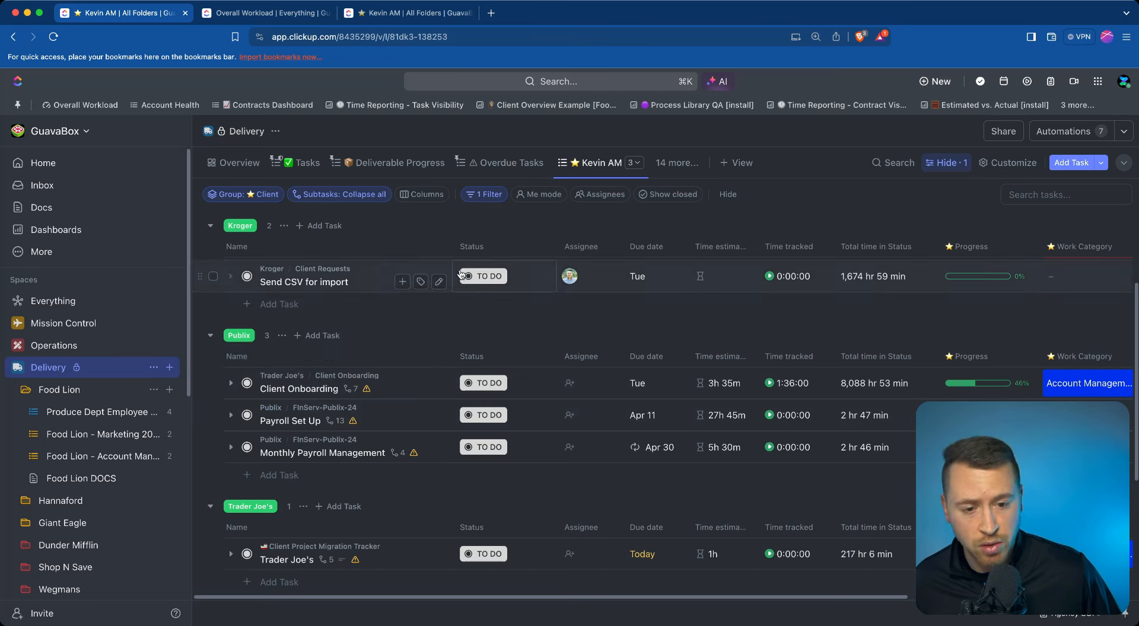
- Open the Overall Workload view and expand the ZenPilot assignee's row to inspect the scheduled tasks
{"action": "left_click", "coordinate": [109, 104]}
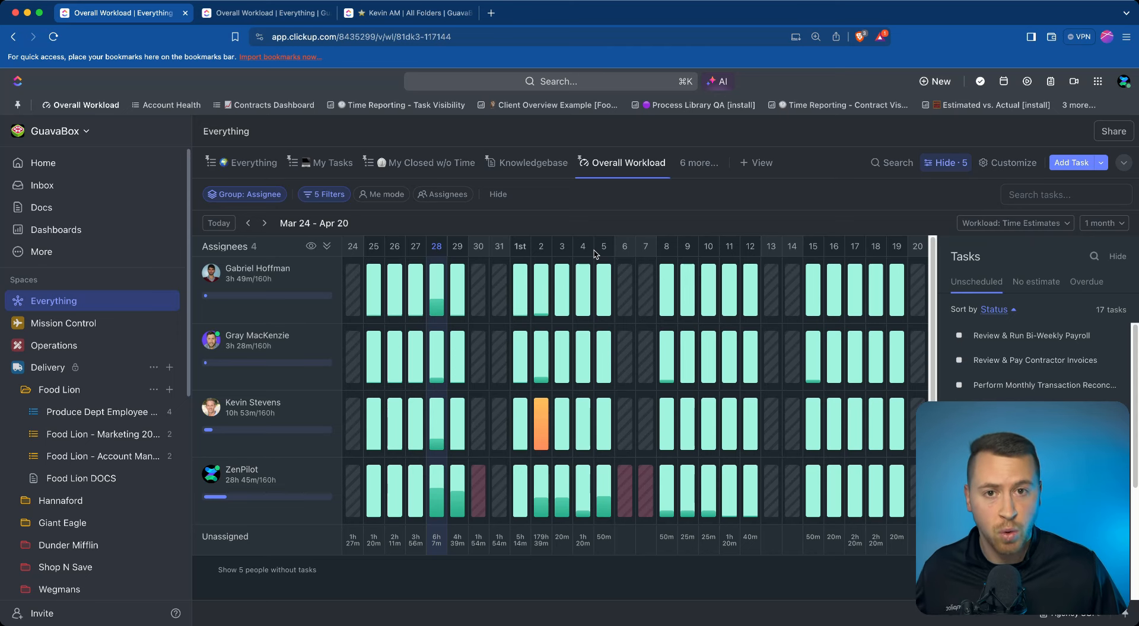
{"action": "left_click", "coordinate": [604, 495]}
{"action": "scroll", "coordinate": [664, 370], "scroll_direction": "down", "scroll_amount": 1}
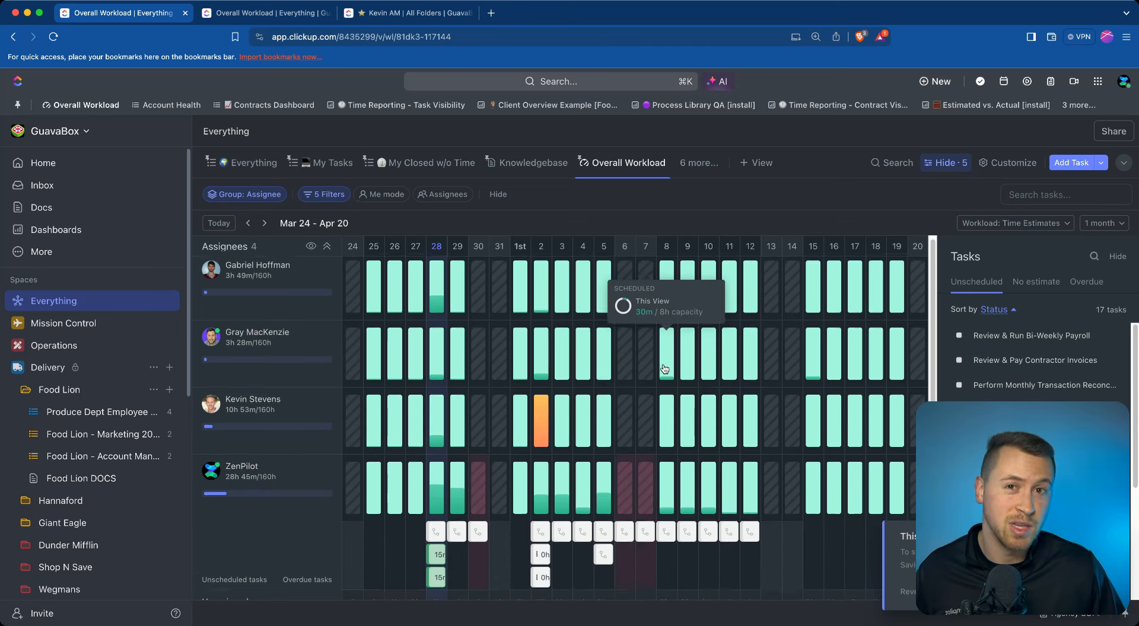
{"action": "scroll", "coordinate": [665, 370], "scroll_direction": "down", "scroll_amount": 1}
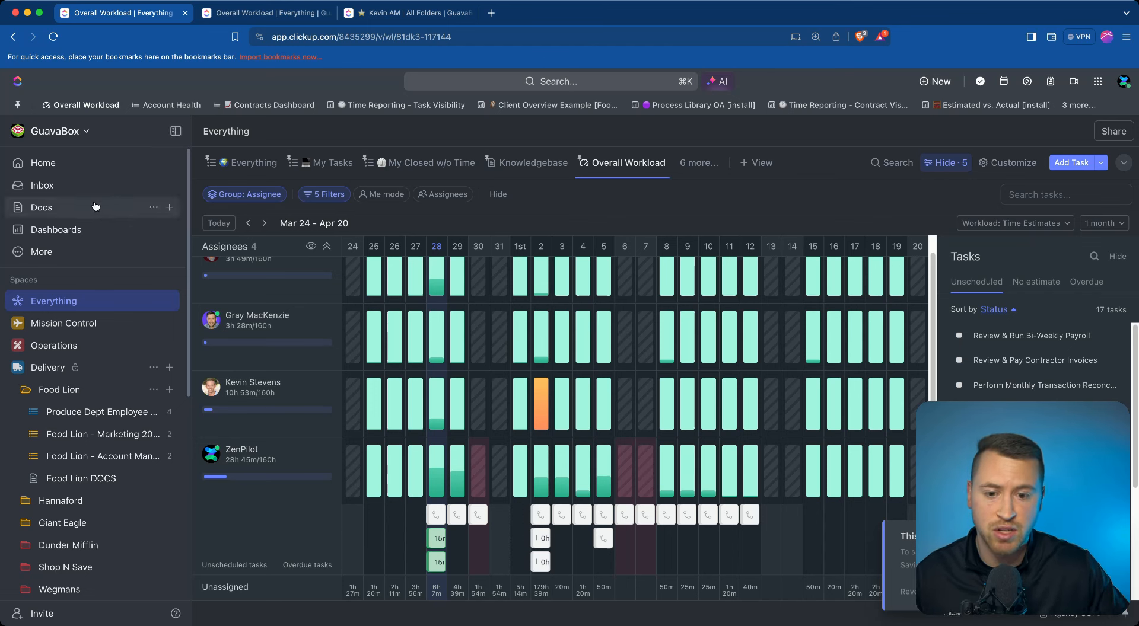
- Switch to the My Tasks view and look through the tasks grouped by due date
{"action": "left_click", "coordinate": [327, 163]}
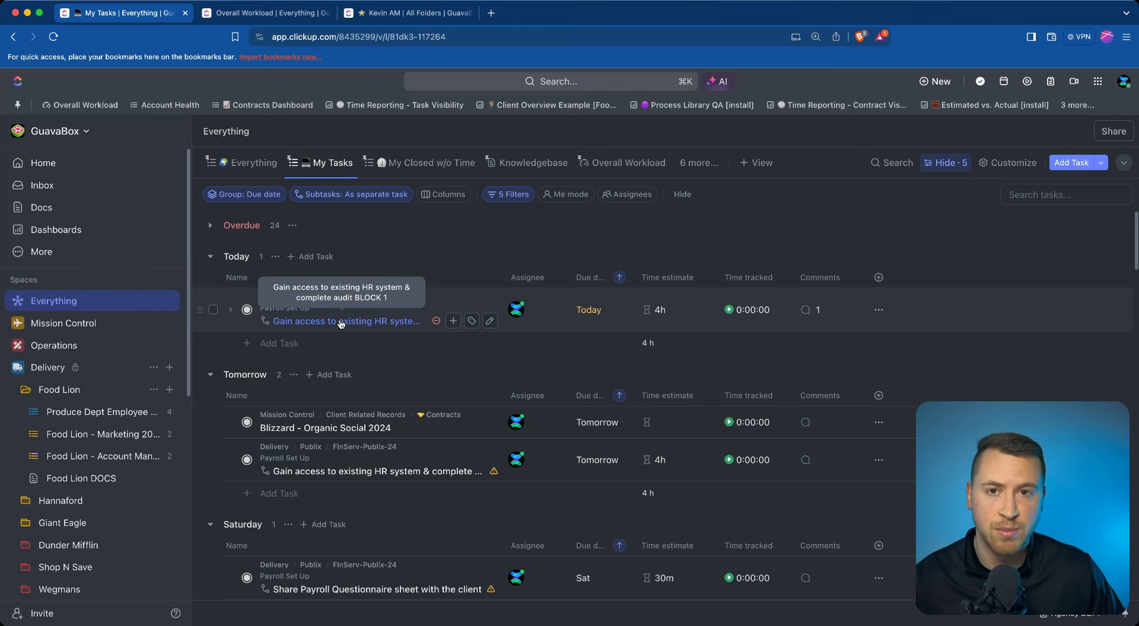
{"action": "scroll", "coordinate": [341, 325], "scroll_direction": "down", "scroll_amount": 3}
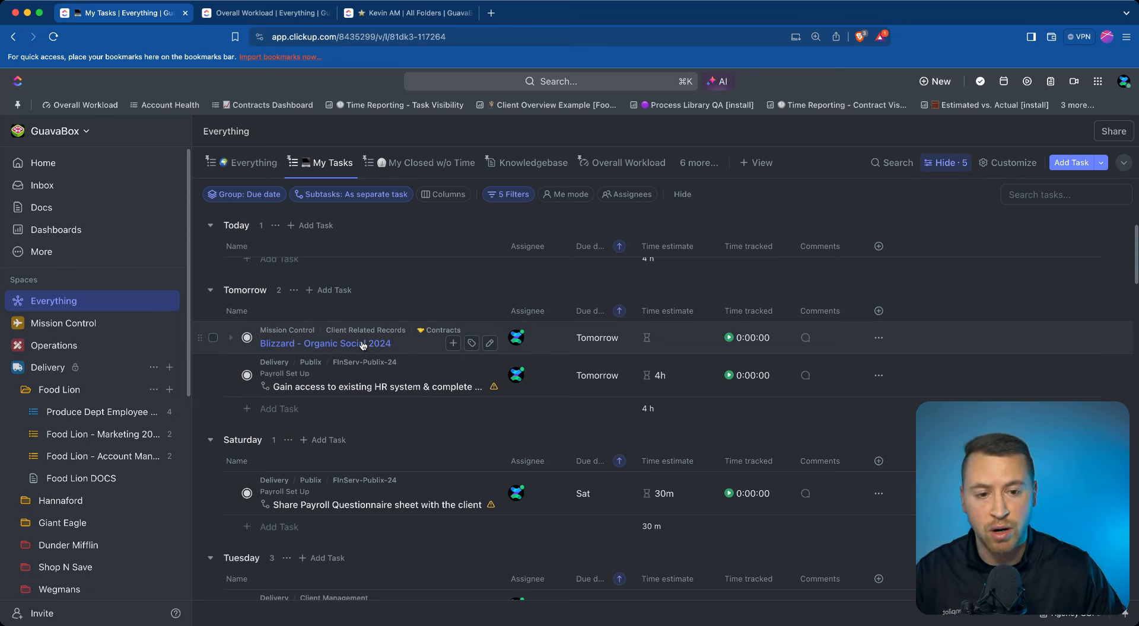
{"action": "scroll", "coordinate": [437, 343], "scroll_direction": "up", "scroll_amount": 3}
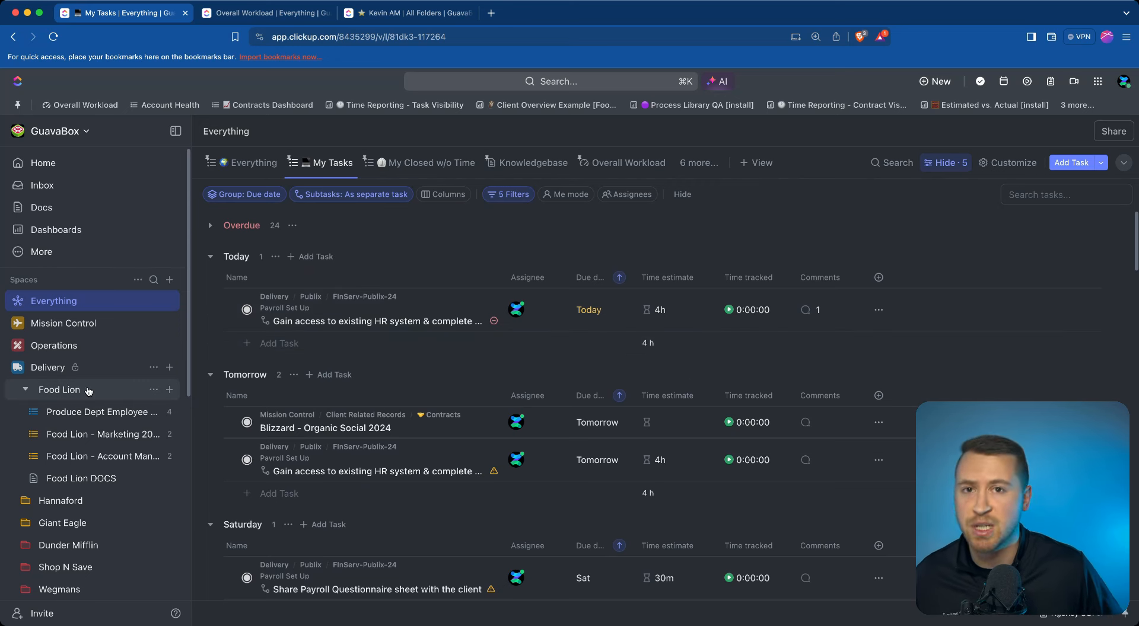
- Open the Food Lion folder's task list and collapse the Delivery space
{"action": "left_click", "coordinate": [65, 390]}
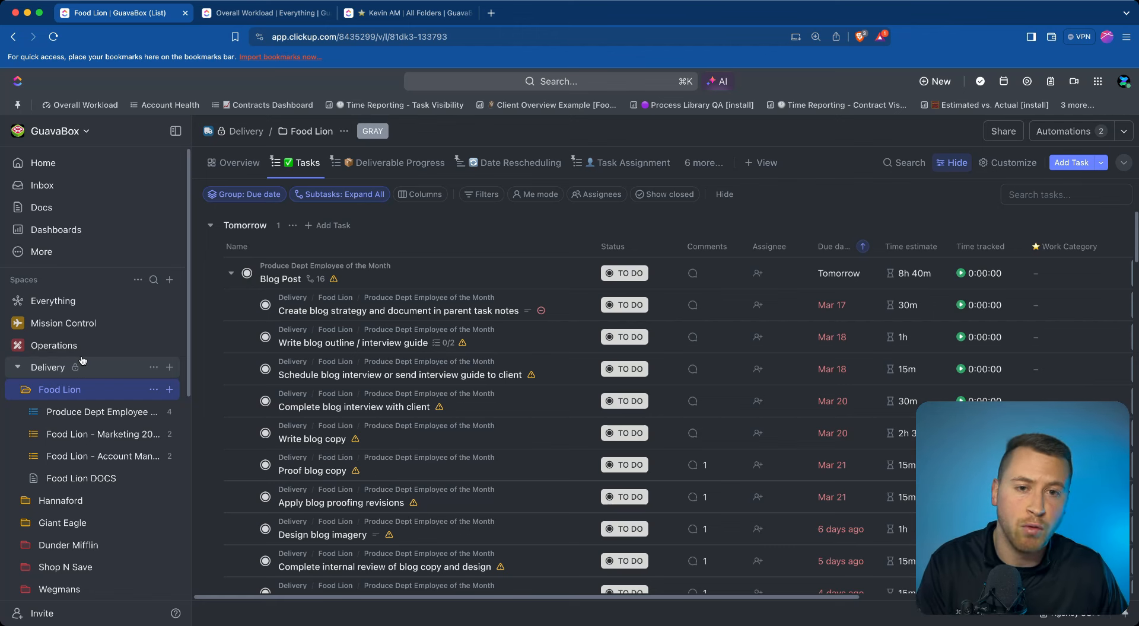
{"action": "left_click", "coordinate": [82, 365]}
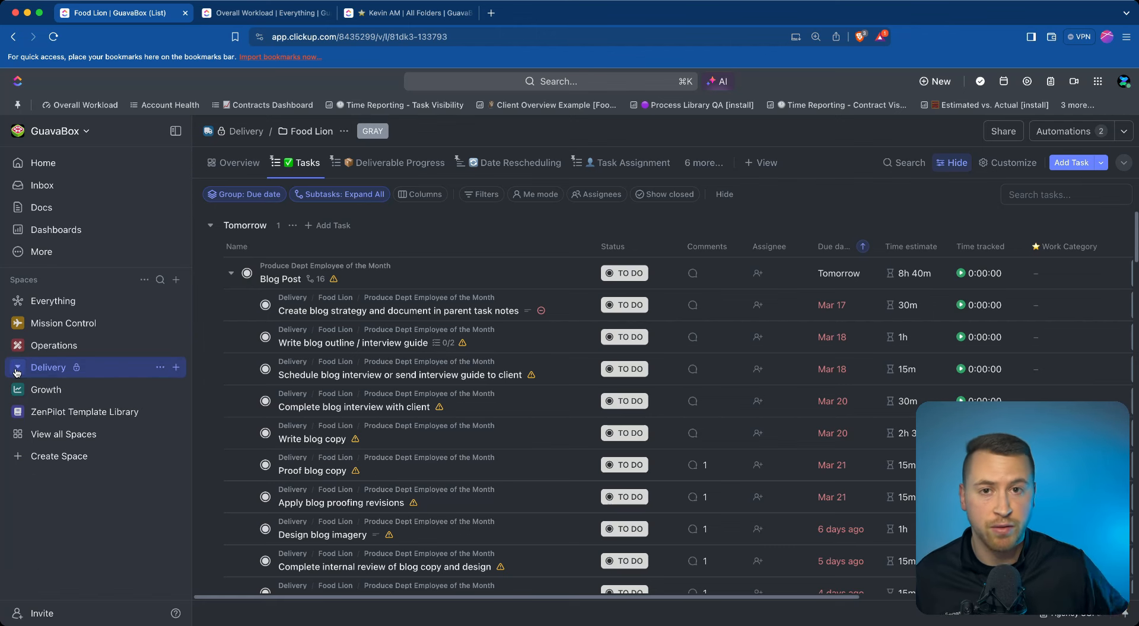
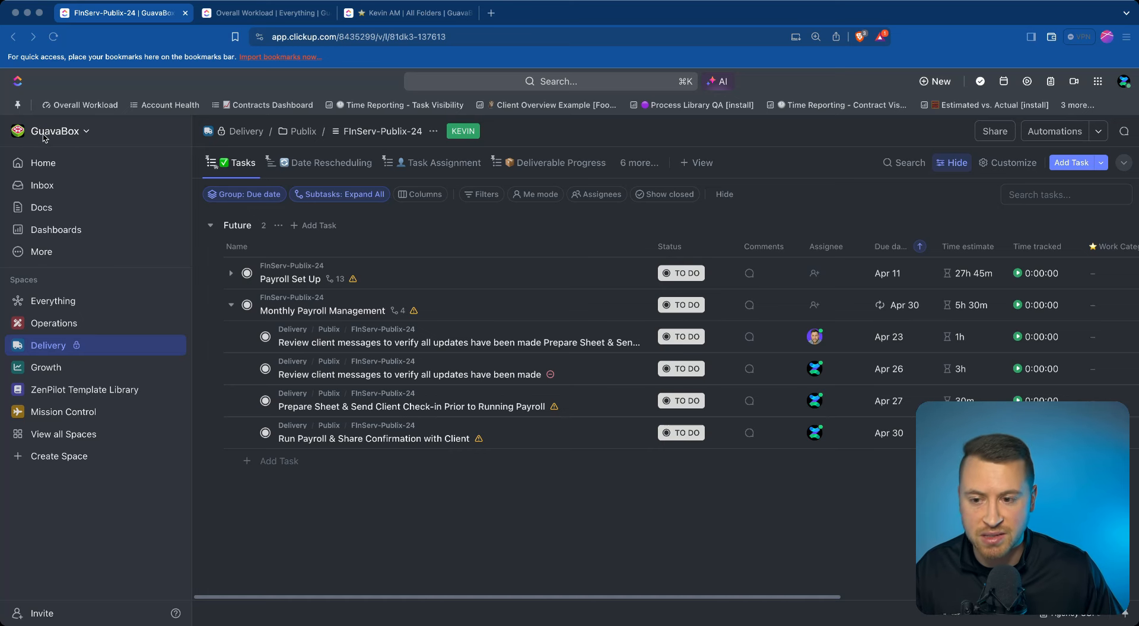
- Return to the Everything task view and inspect the folders inside the Delivery and Operations spaces, collapsing each one
{"action": "left_click", "coordinate": [66, 299]}
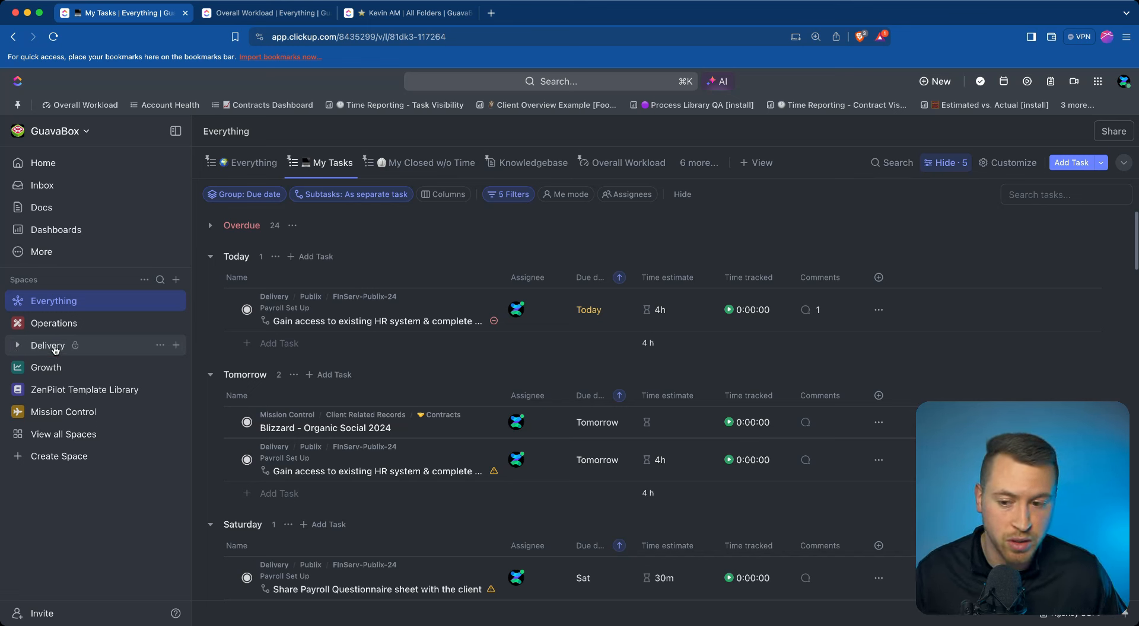
{"action": "left_click", "coordinate": [16, 346]}
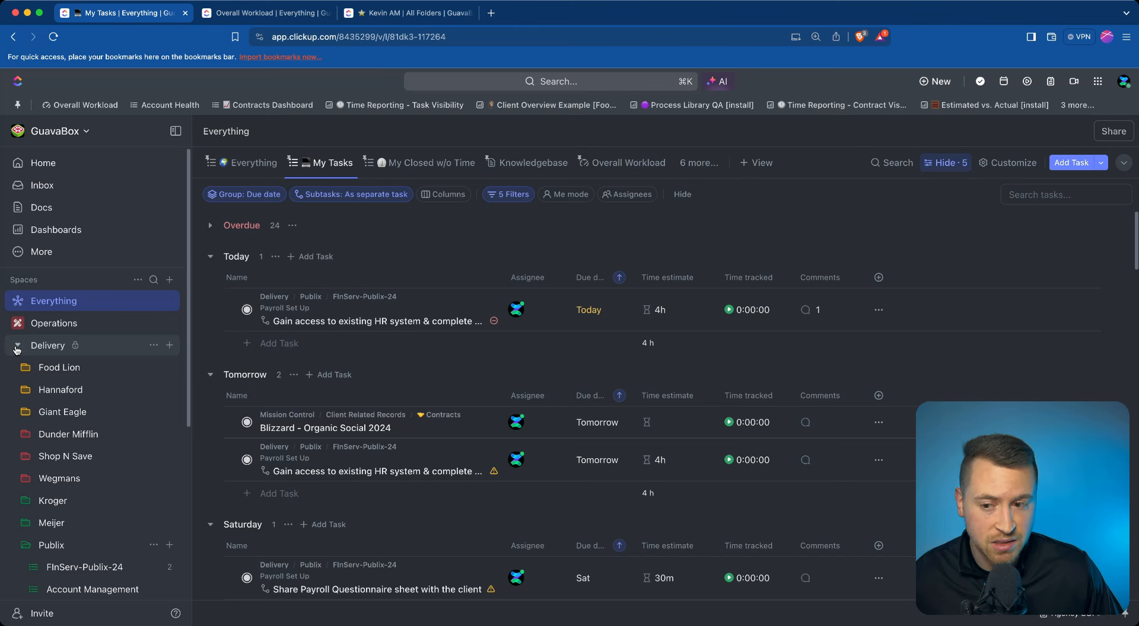
{"action": "left_click", "coordinate": [17, 347]}
{"action": "left_click", "coordinate": [16, 328]}
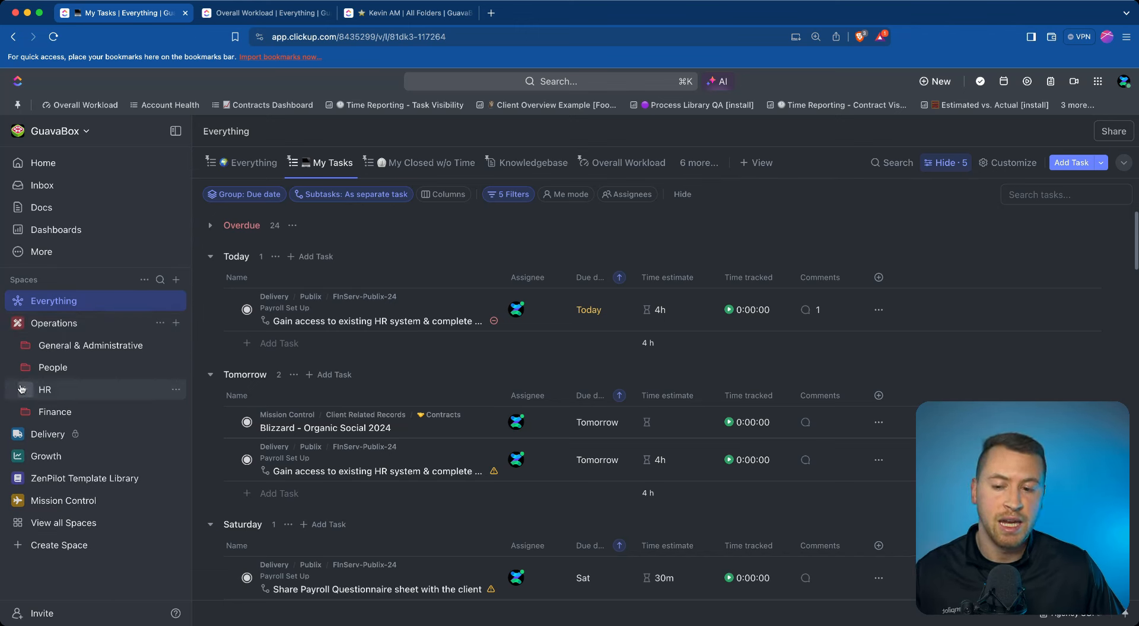
{"action": "left_click", "coordinate": [18, 323]}
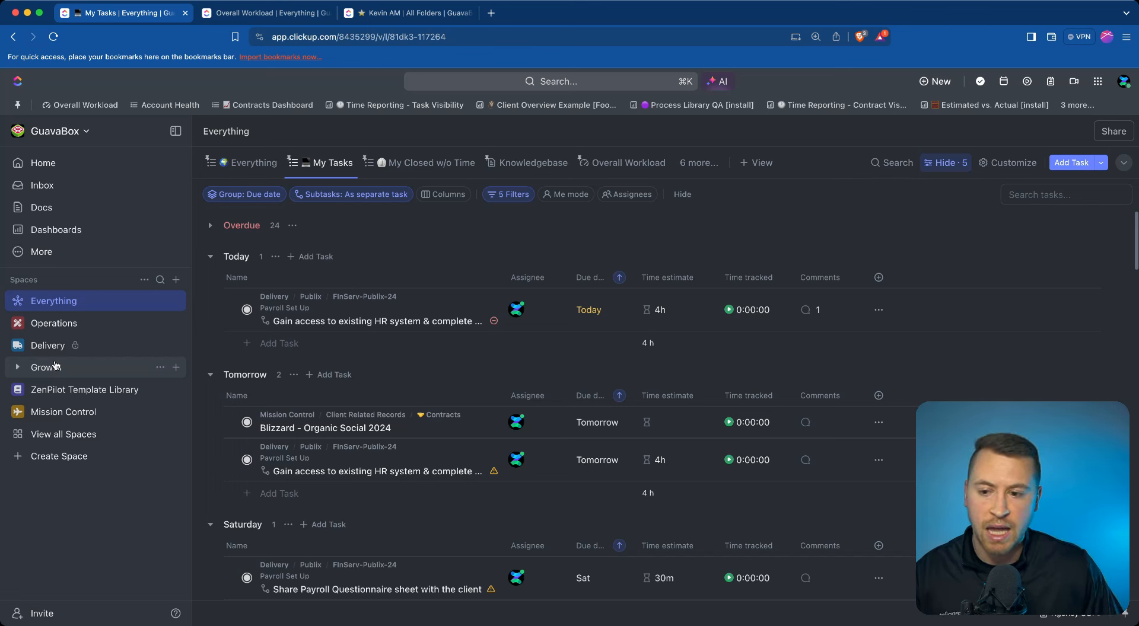
- Glance at the Delivery space's client folders, collapse them, and expand the Growth space
{"action": "left_click", "coordinate": [18, 346]}
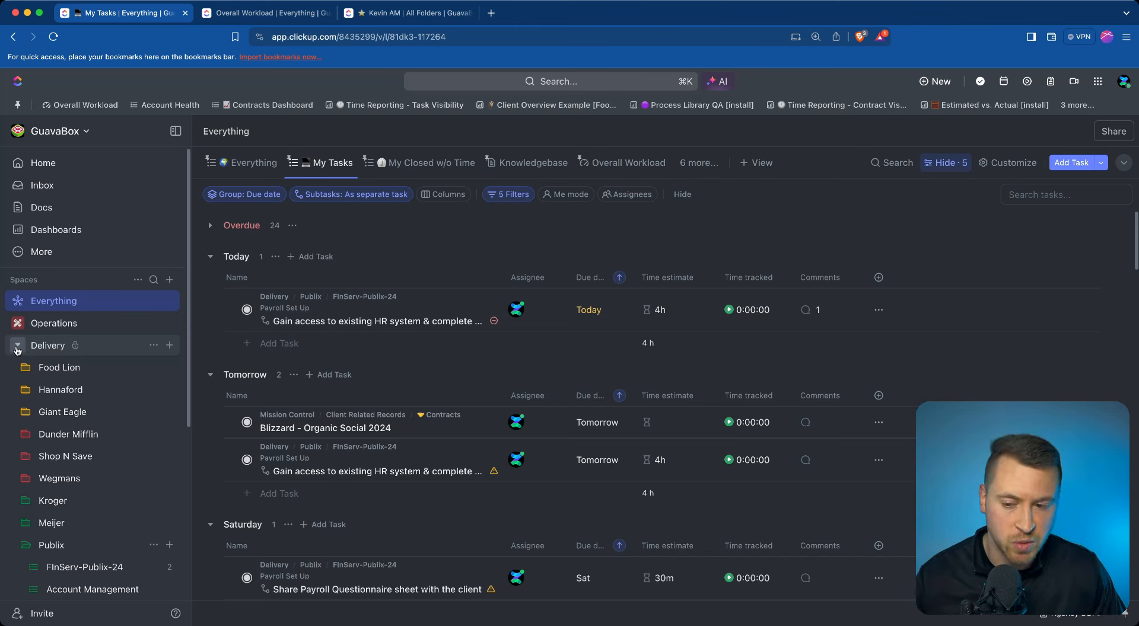
{"action": "left_click", "coordinate": [18, 346]}
{"action": "left_click", "coordinate": [31, 369]}
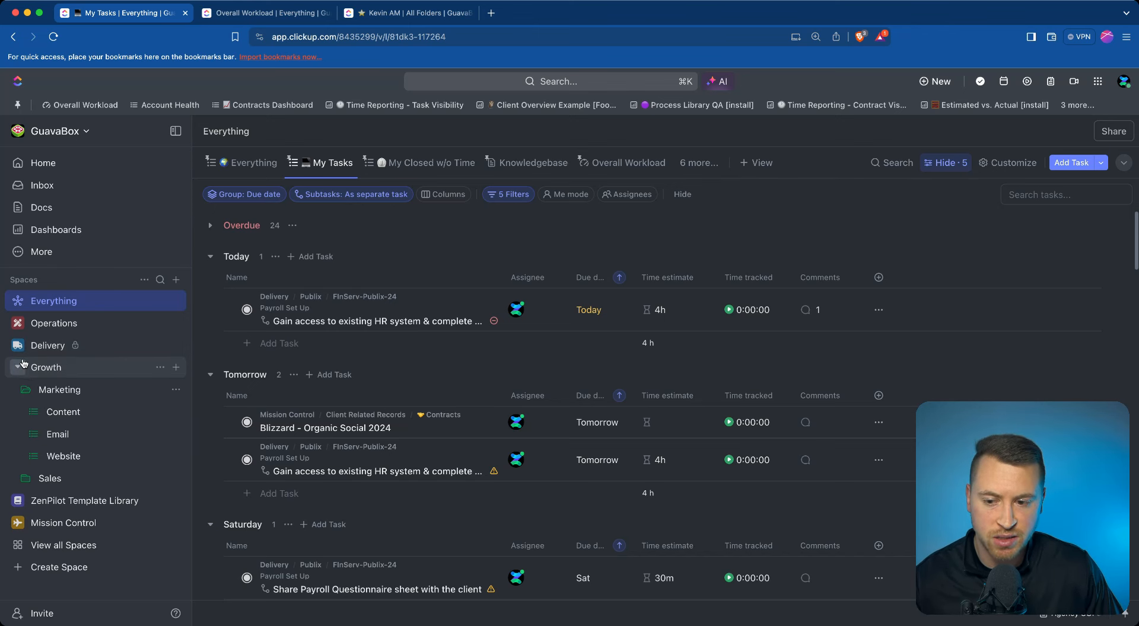
- Expand the Delivery space to review its client folders and the Publix lists, and collapse both the Publix folder and the space
{"action": "left_click", "coordinate": [42, 349]}
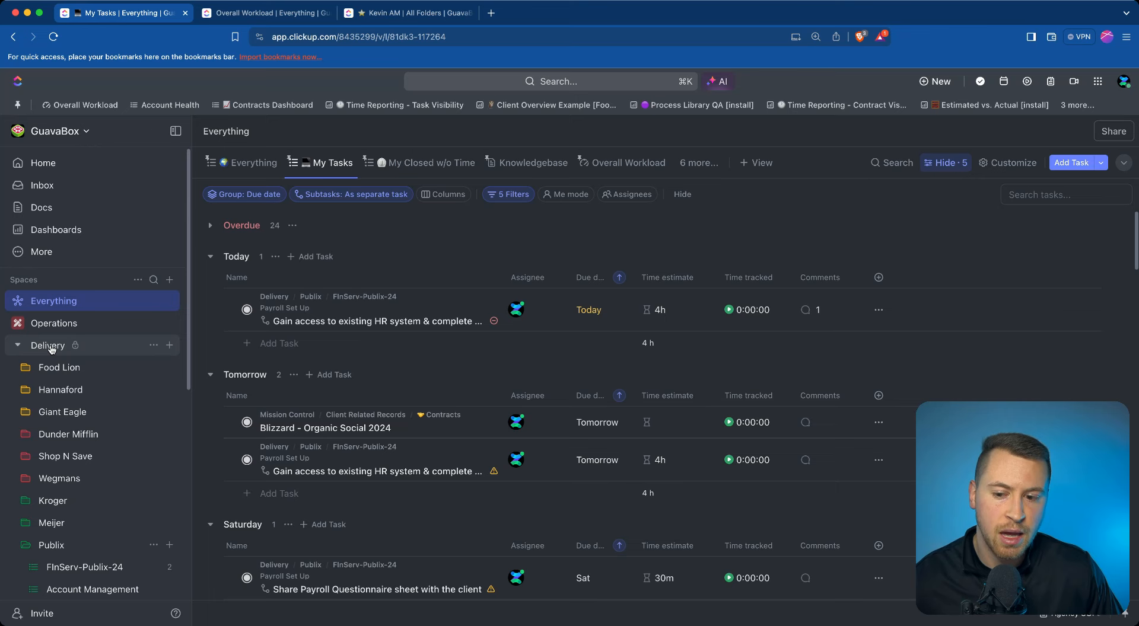
{"action": "scroll", "coordinate": [53, 332], "scroll_direction": "down", "scroll_amount": 3}
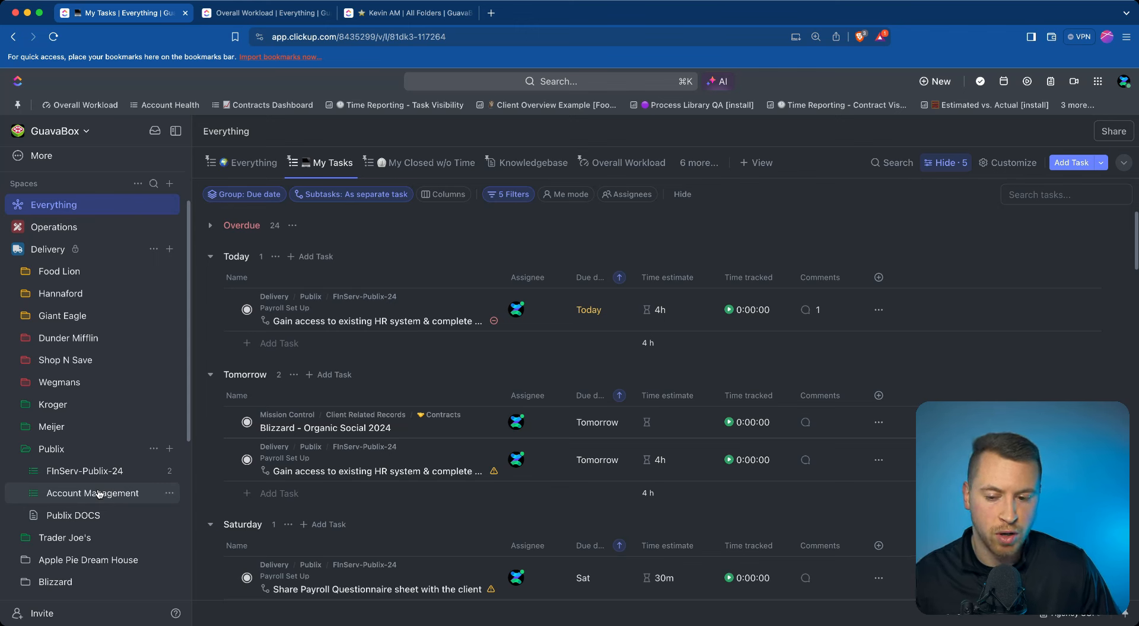
{"action": "left_click", "coordinate": [21, 452]}
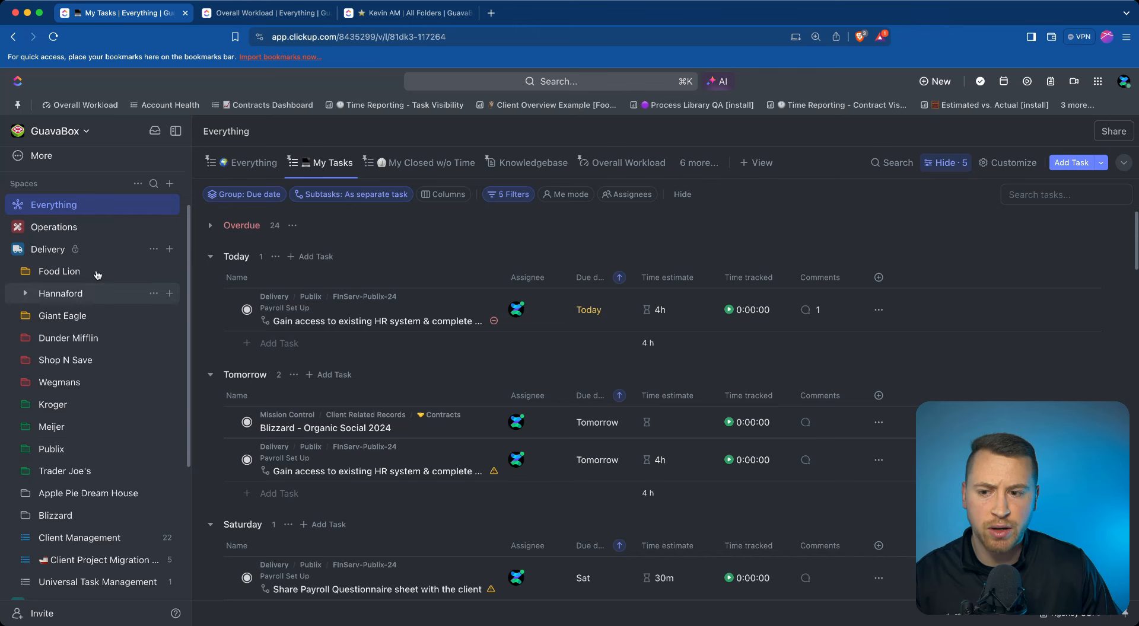
{"action": "left_click", "coordinate": [17, 250]}
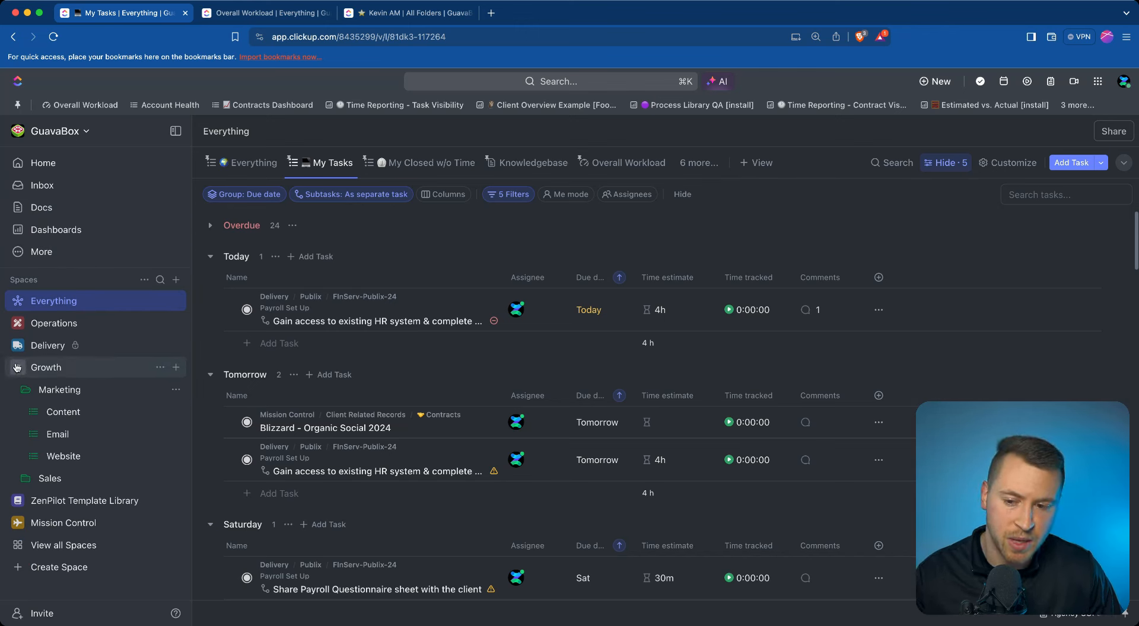
- Examine the lists in the Growth space's Marketing and Sales folders, recheck Delivery, and collapse the Growth space
{"action": "left_click", "coordinate": [26, 390]}
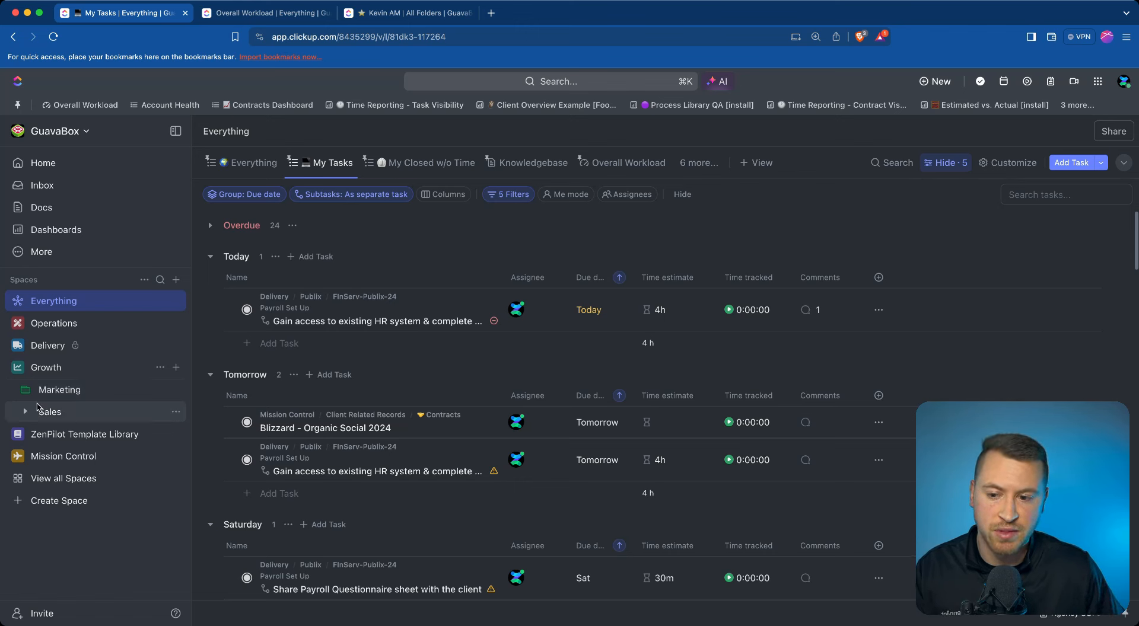
{"action": "left_click", "coordinate": [25, 390]}
{"action": "left_click", "coordinate": [25, 478]}
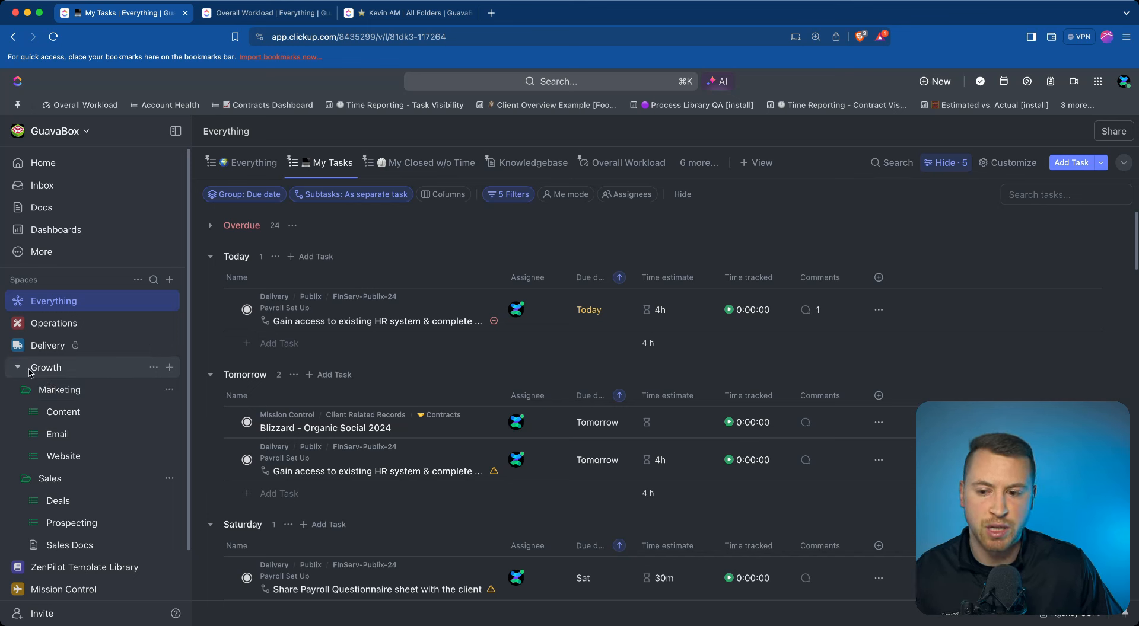
{"action": "left_click", "coordinate": [18, 346]}
{"action": "left_click", "coordinate": [17, 345]}
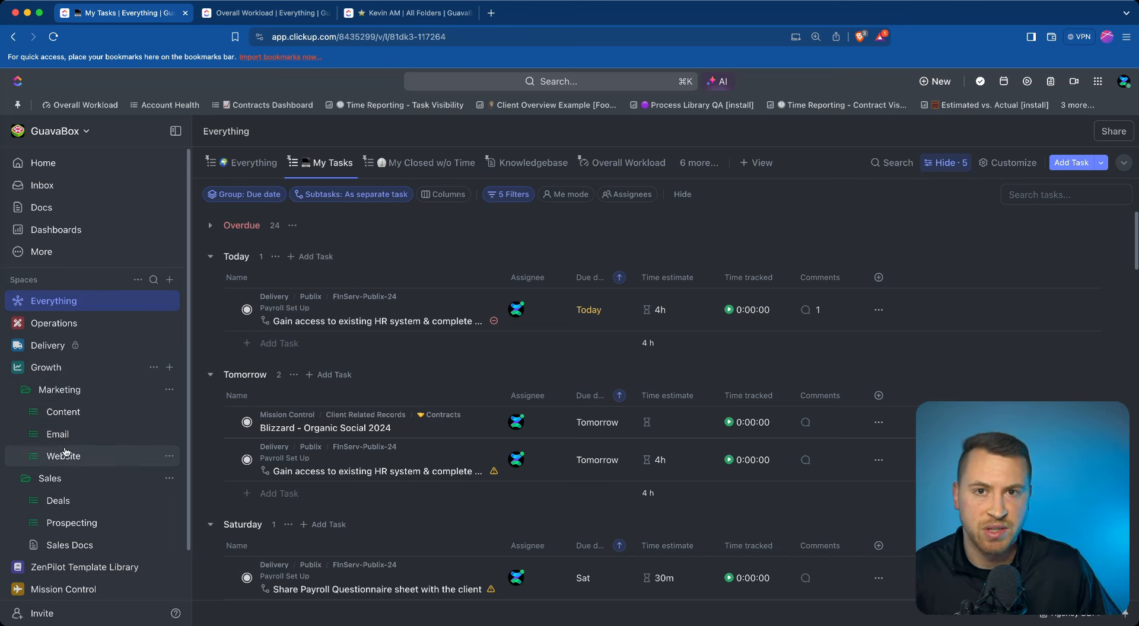
{"action": "left_click", "coordinate": [19, 373]}
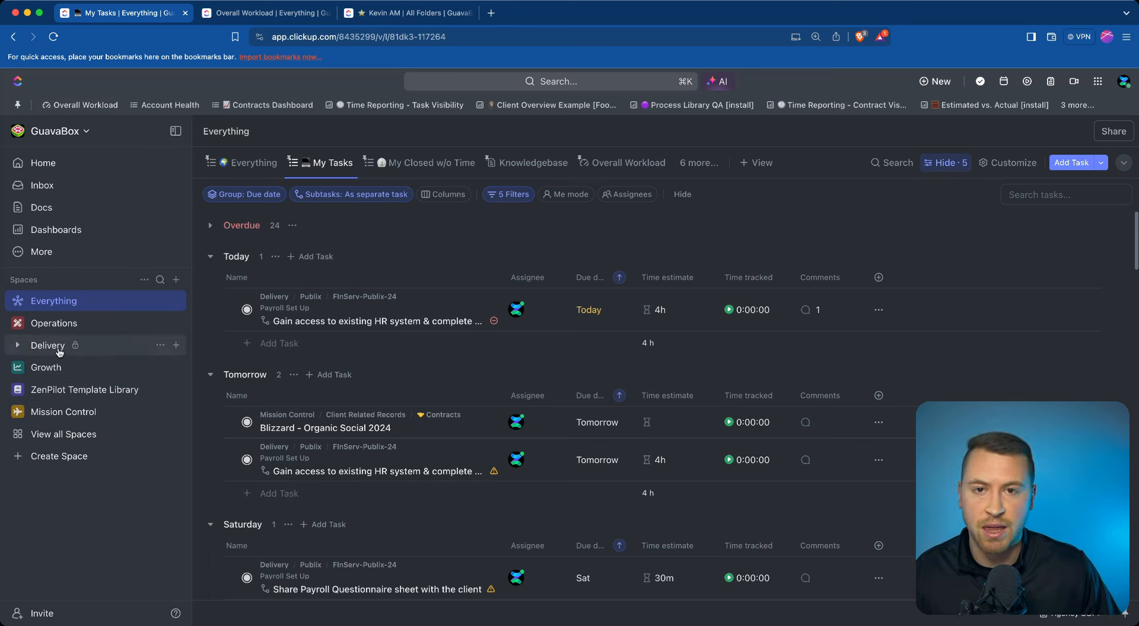
- Open the FInServ-Publix-24 list in the Delivery space's Publix folder and review the Payroll Set Up and Monthly Payroll Management subtasks
{"action": "left_click", "coordinate": [18, 347]}
{"action": "scroll", "coordinate": [53, 315], "scroll_direction": "down", "scroll_amount": 3}
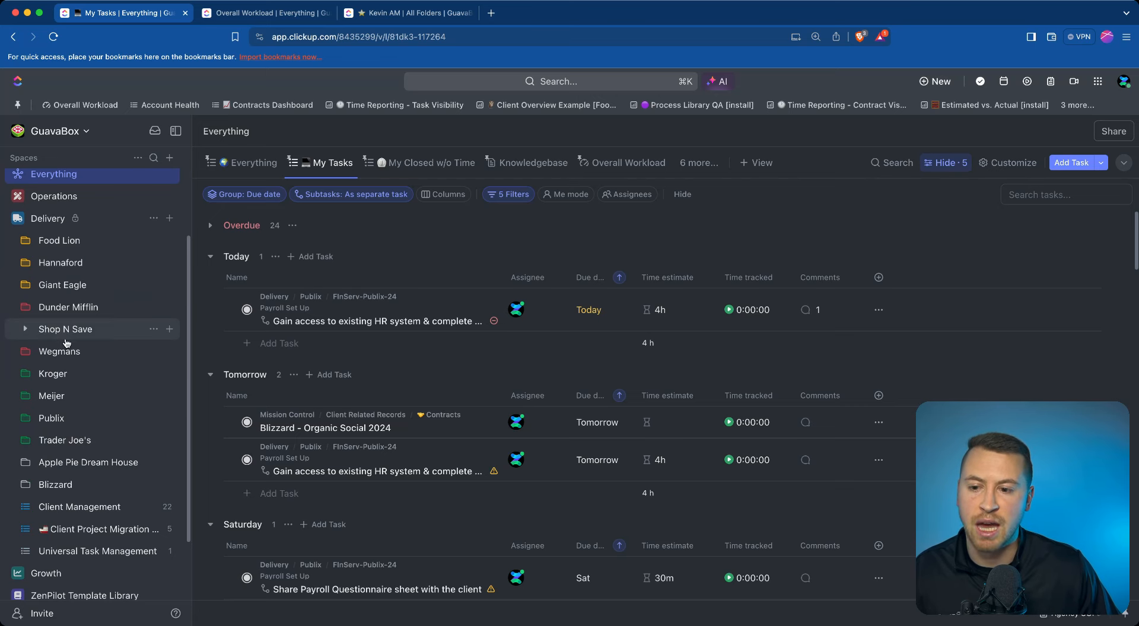
{"action": "left_click", "coordinate": [25, 418]}
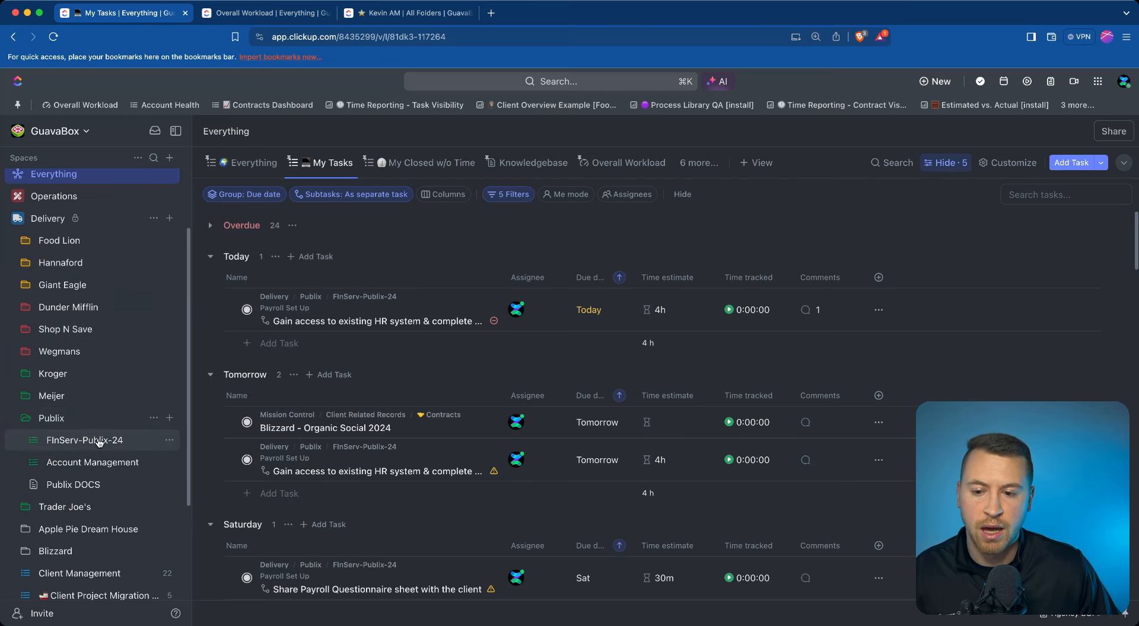
{"action": "left_click", "coordinate": [99, 442]}
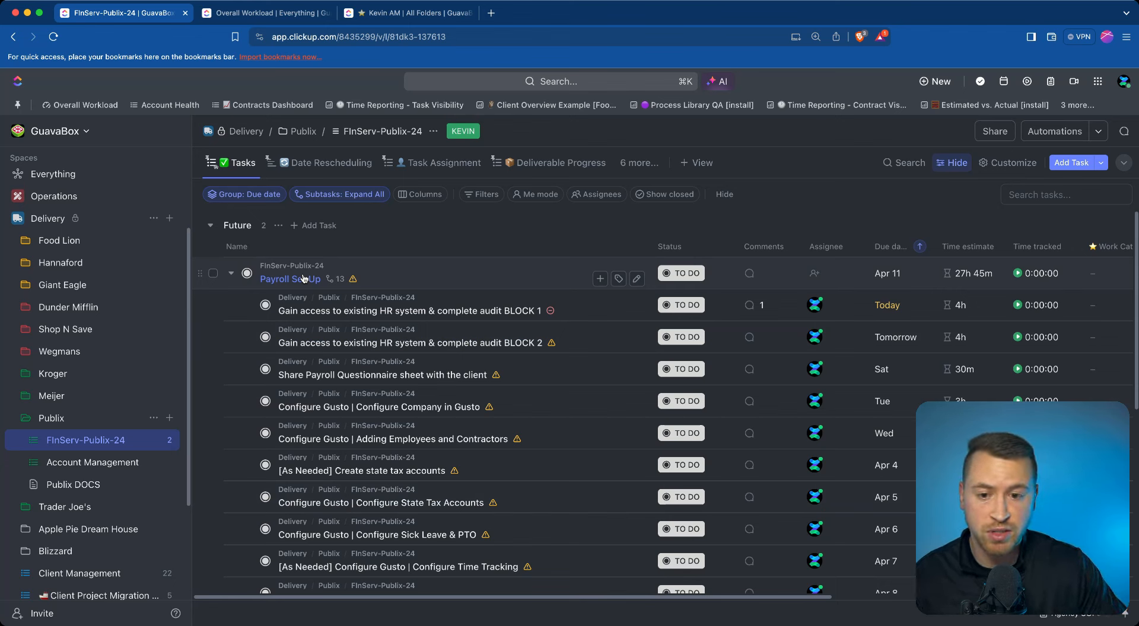
{"action": "left_click", "coordinate": [231, 273]}
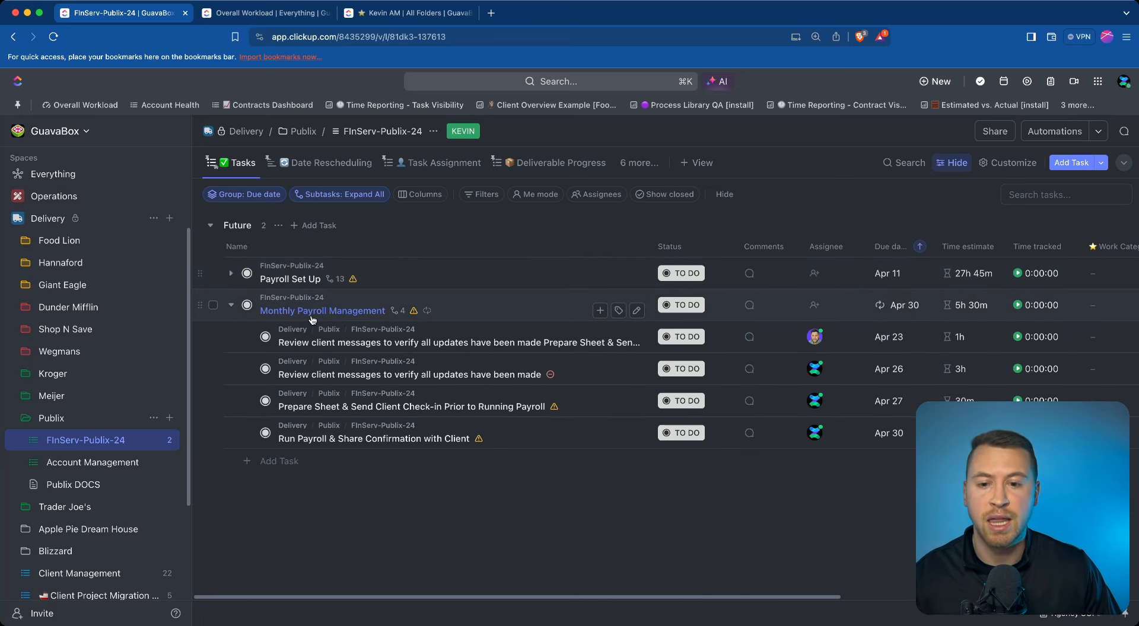
{"action": "left_click", "coordinate": [231, 273]}
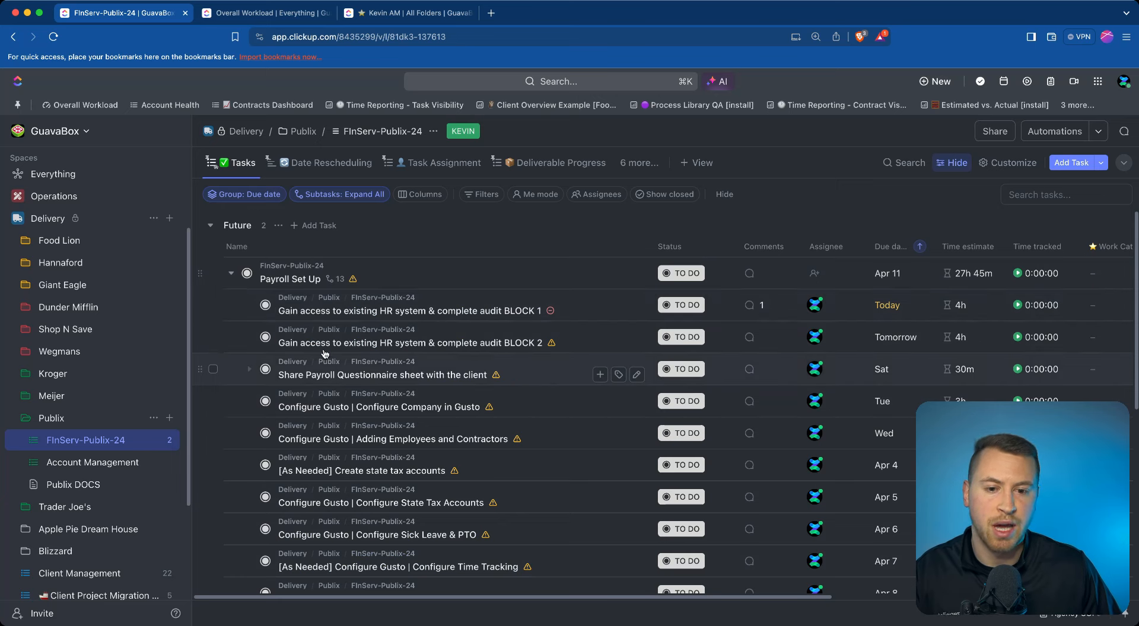
- Inspect the details and action items of the "Gain access to existing HR system & complete audit BLOCK 1" subtask, and close it
{"action": "left_click", "coordinate": [416, 311]}
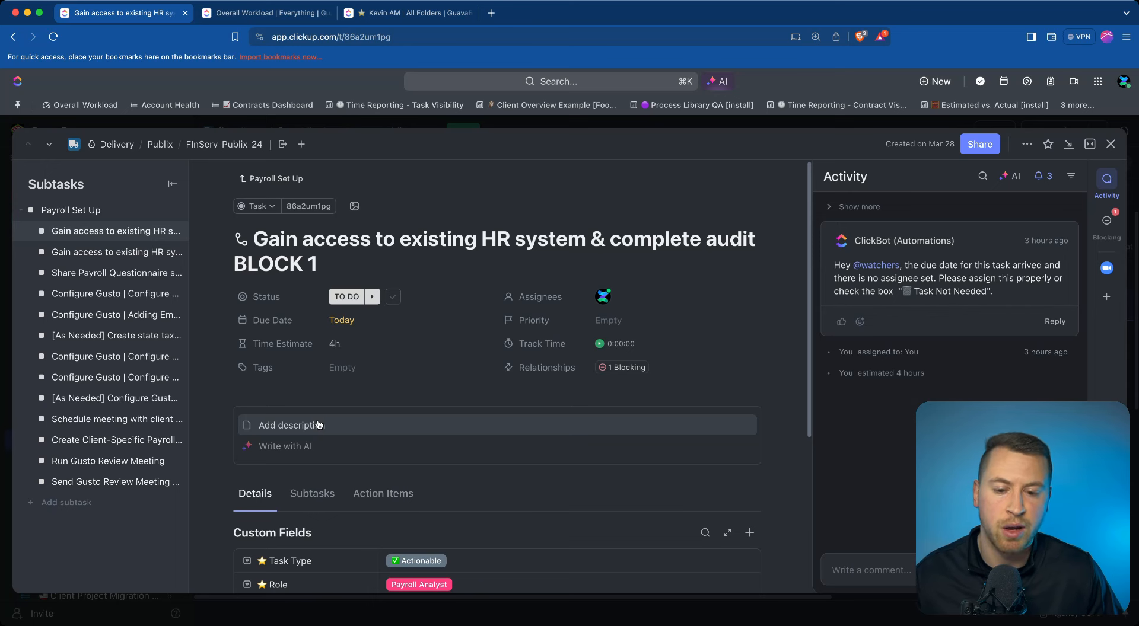
{"action": "scroll", "coordinate": [348, 425], "scroll_direction": "down", "scroll_amount": 2}
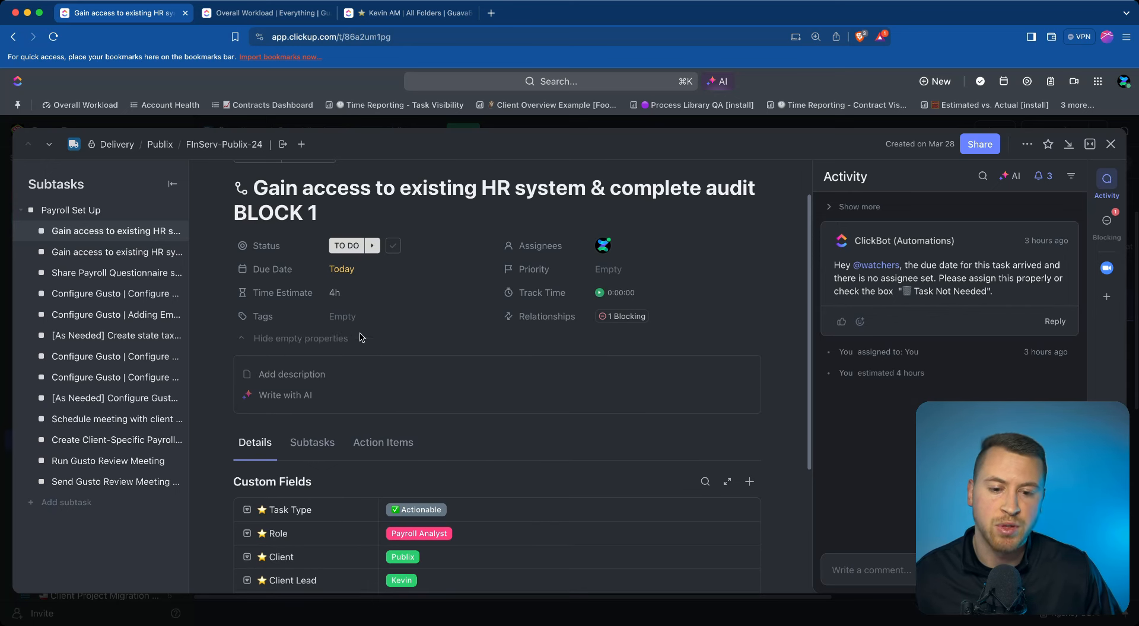
{"action": "scroll", "coordinate": [360, 337], "scroll_direction": "down", "scroll_amount": 4}
{"action": "left_click", "coordinate": [379, 321]}
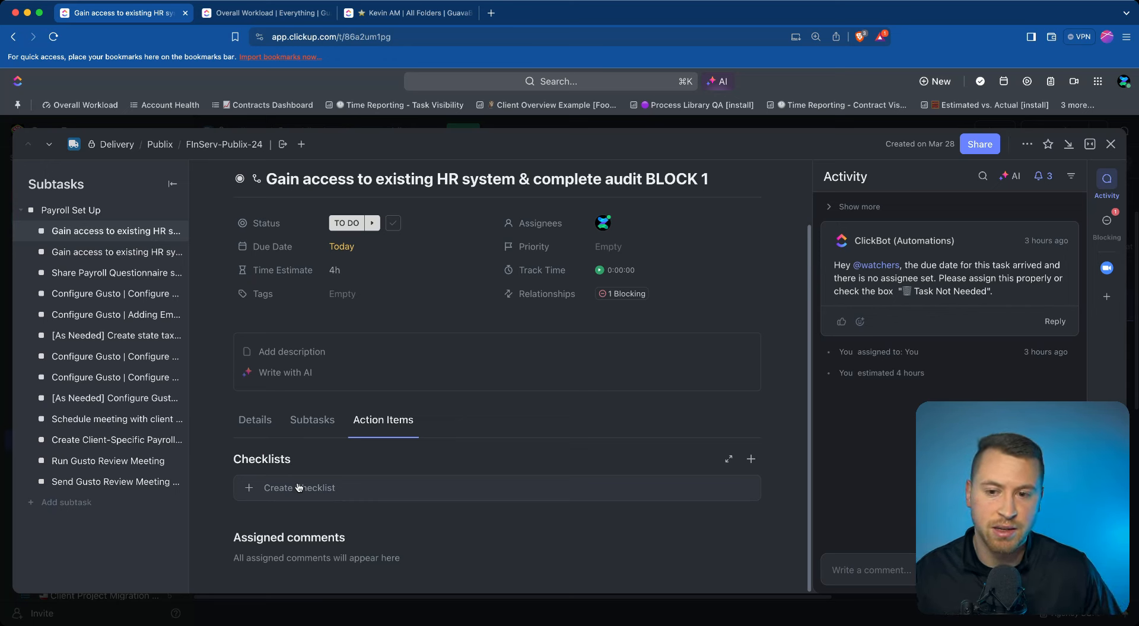
{"action": "left_click", "coordinate": [1110, 144]}
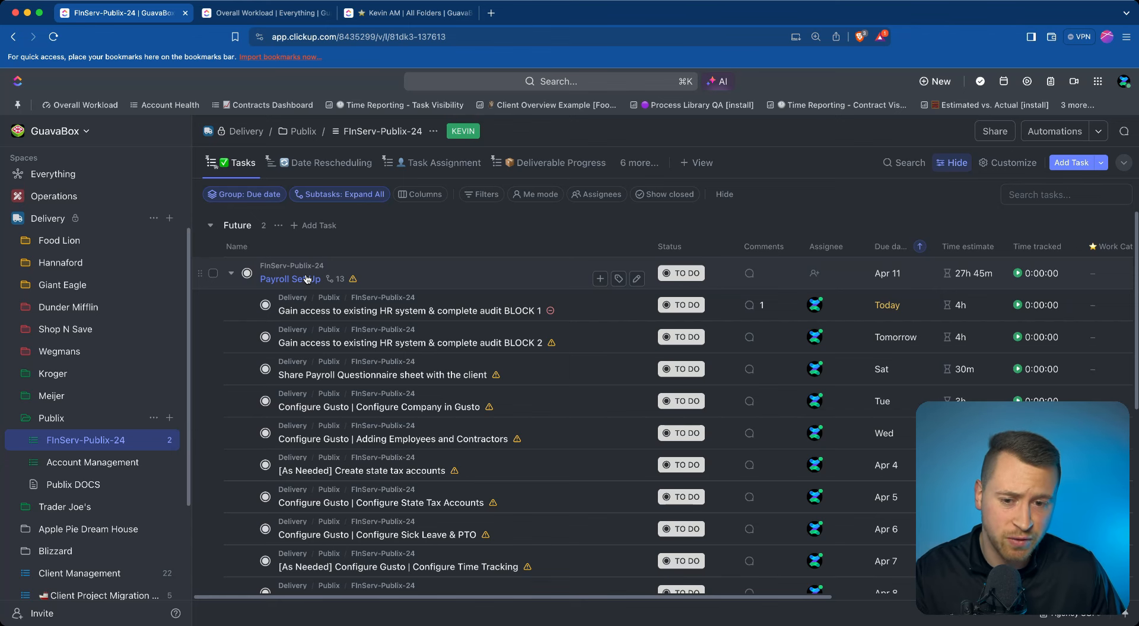
- Collapse the subtasks of both payroll tasks, along with the Publix folder and the Delivery space
{"action": "left_click", "coordinate": [231, 273]}
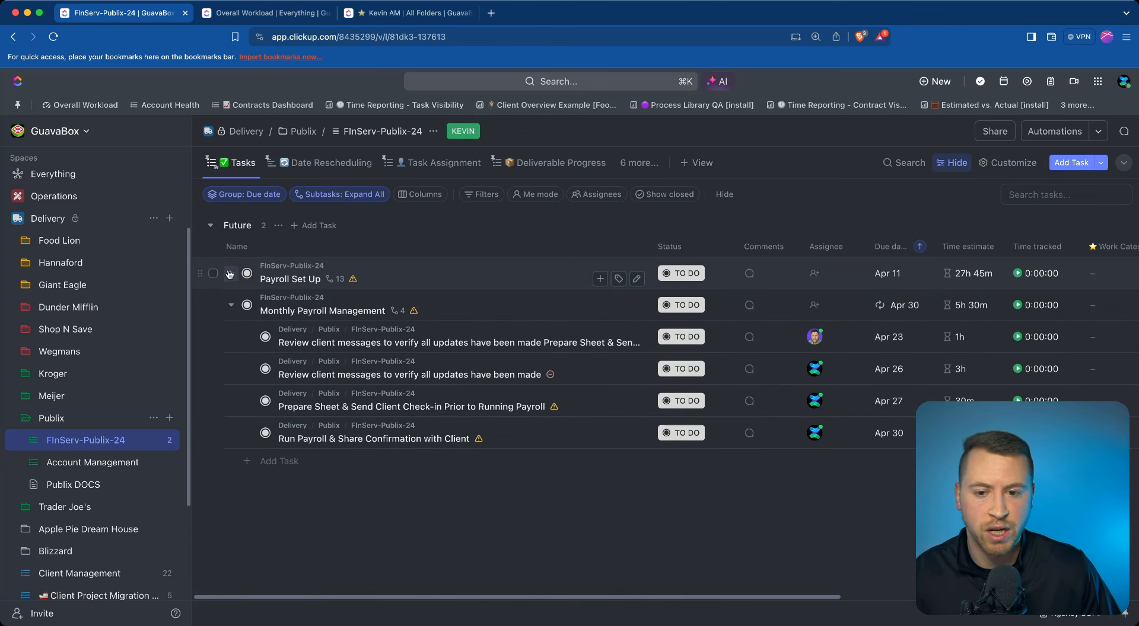
{"action": "left_click", "coordinate": [232, 305]}
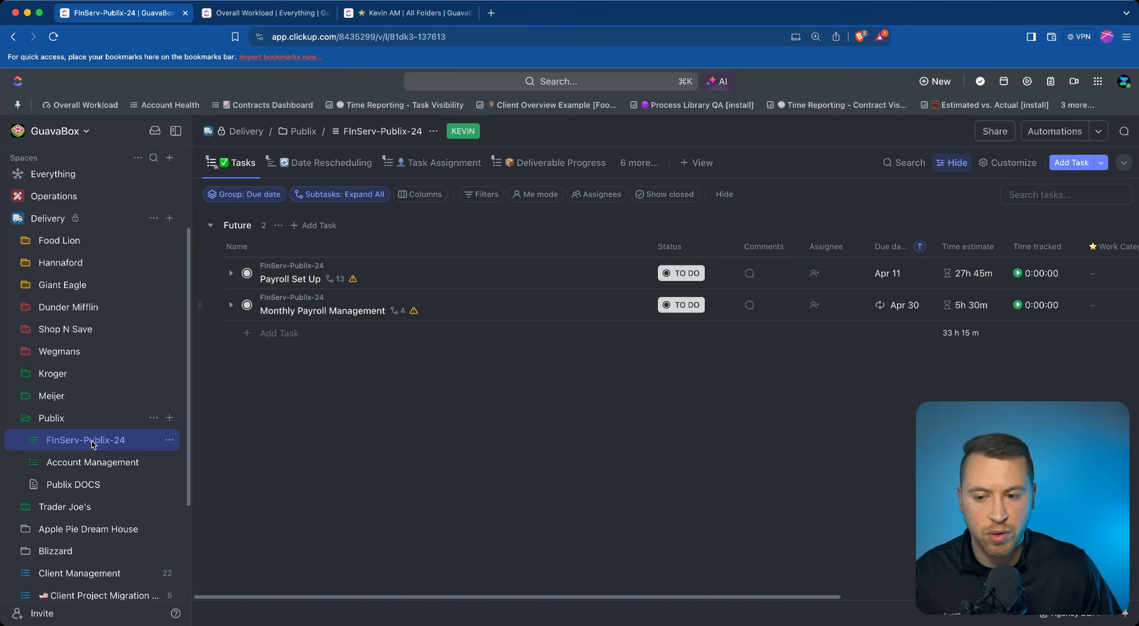
{"action": "left_click", "coordinate": [25, 418]}
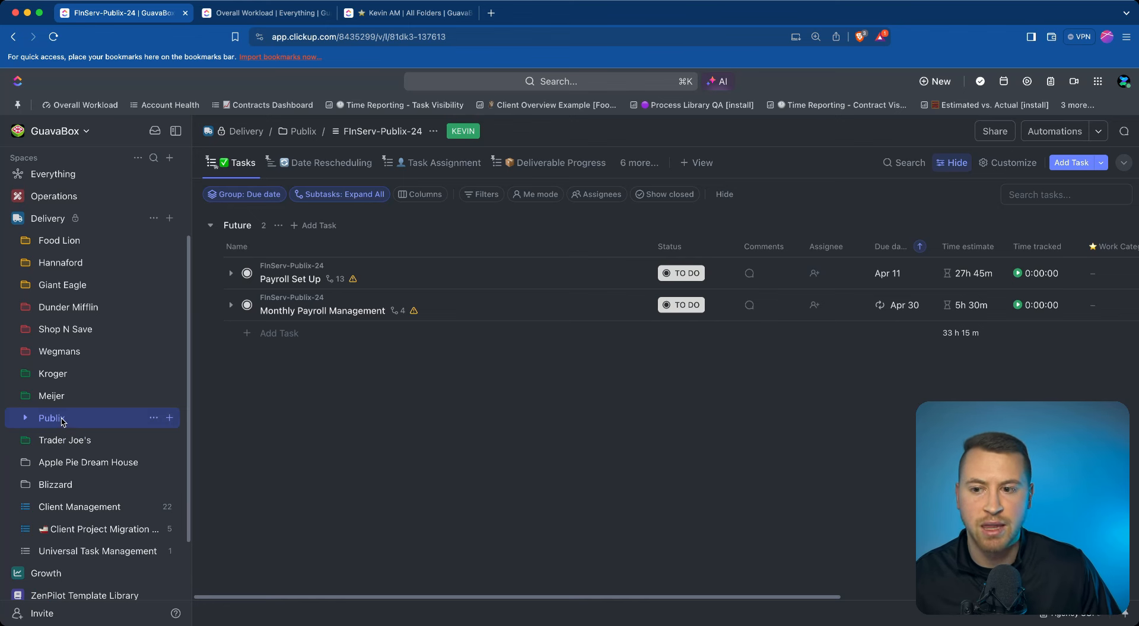
{"action": "left_click", "coordinate": [48, 219]}
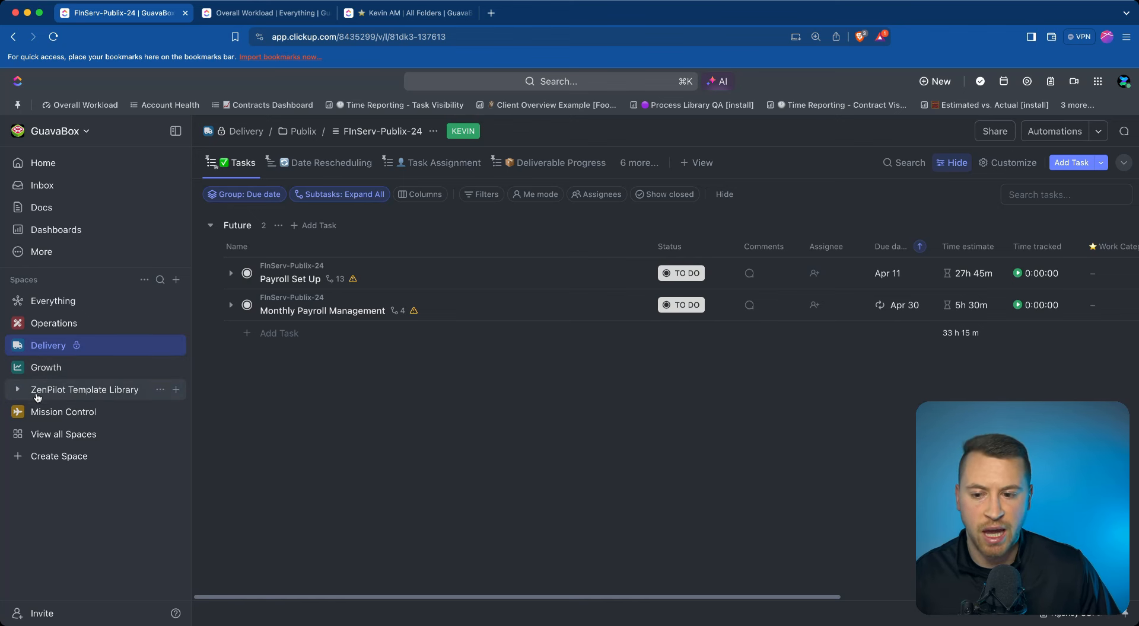
- Glance at the ZenPilot Template Library folders and open the Invoices (QBO) list in Mission Control's Client Related Records folder
{"action": "left_click", "coordinate": [18, 390]}
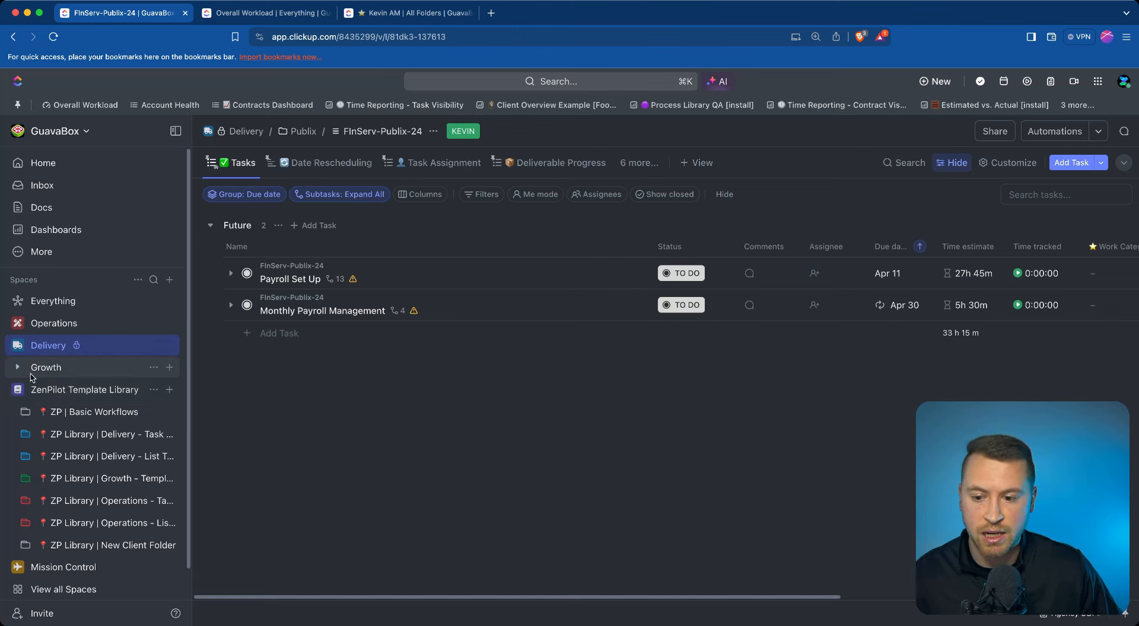
{"action": "left_click", "coordinate": [18, 389]}
{"action": "left_click", "coordinate": [12, 414]}
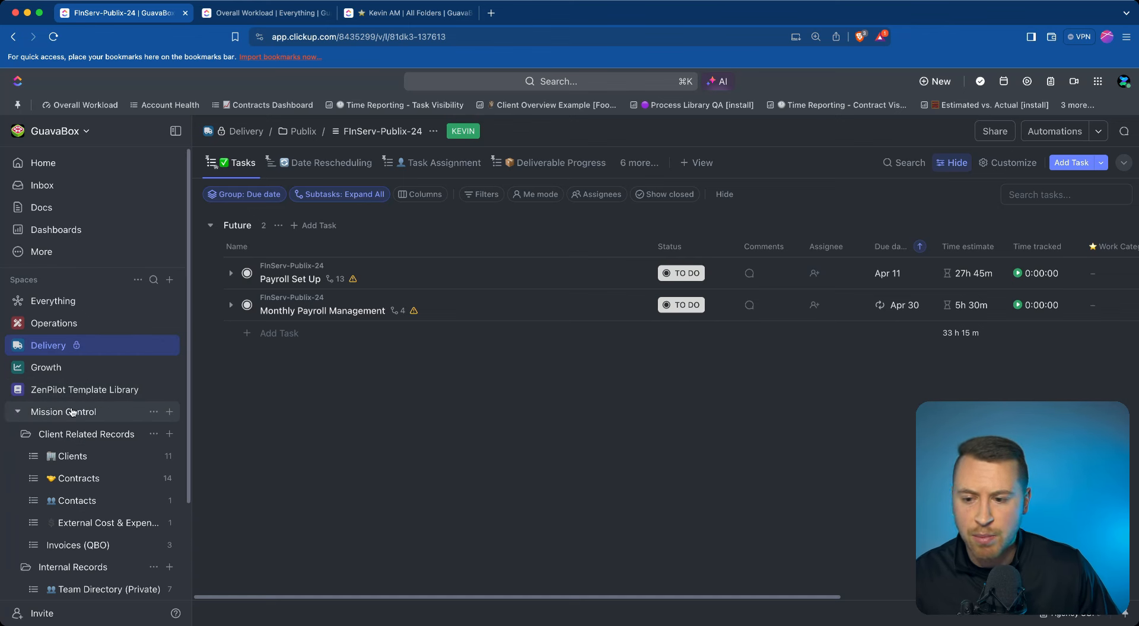
{"action": "scroll", "coordinate": [83, 431], "scroll_direction": "down", "scroll_amount": 2}
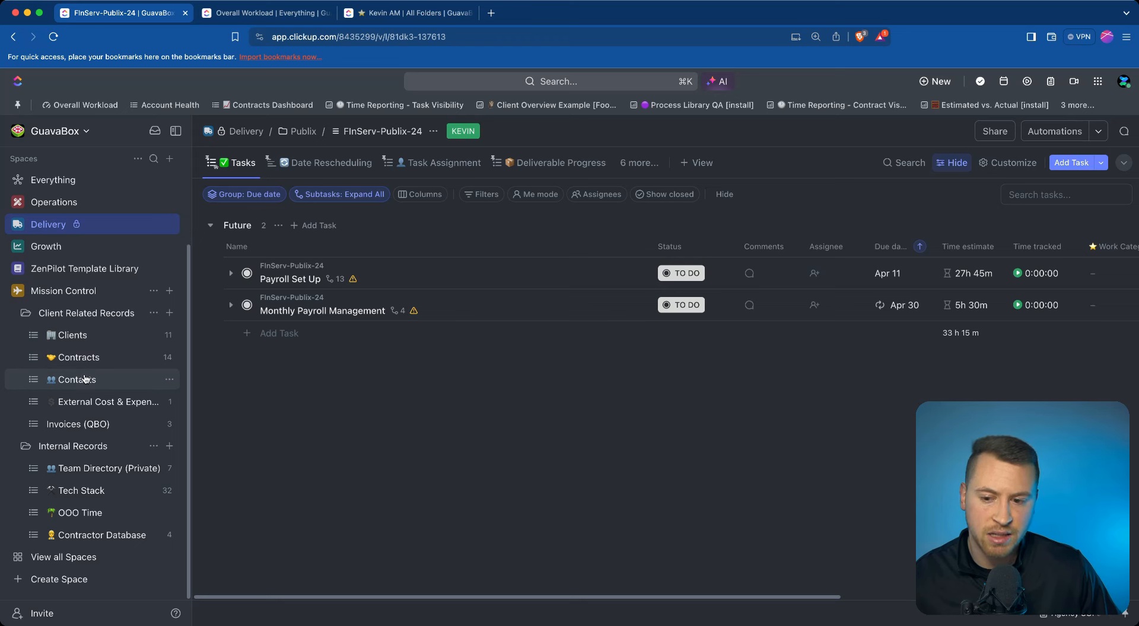
{"action": "left_click", "coordinate": [75, 425]}
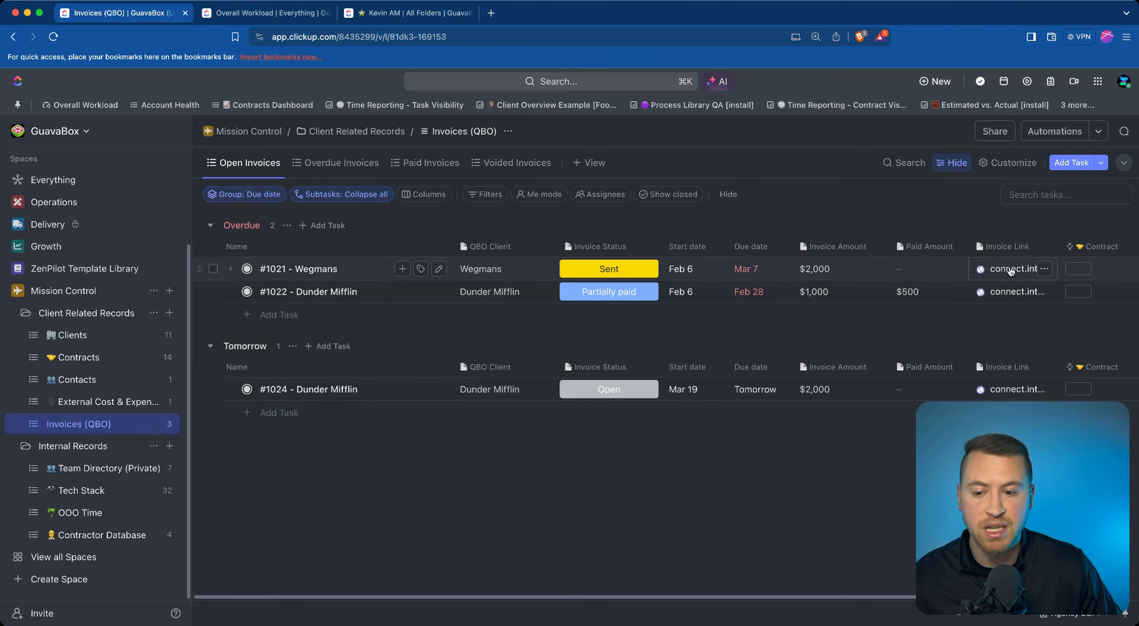
- View the Contractor Database and Team Directory (Private) lists in Mission Control's Internal Records folder, and collapse the space
{"action": "left_click", "coordinate": [26, 312]}
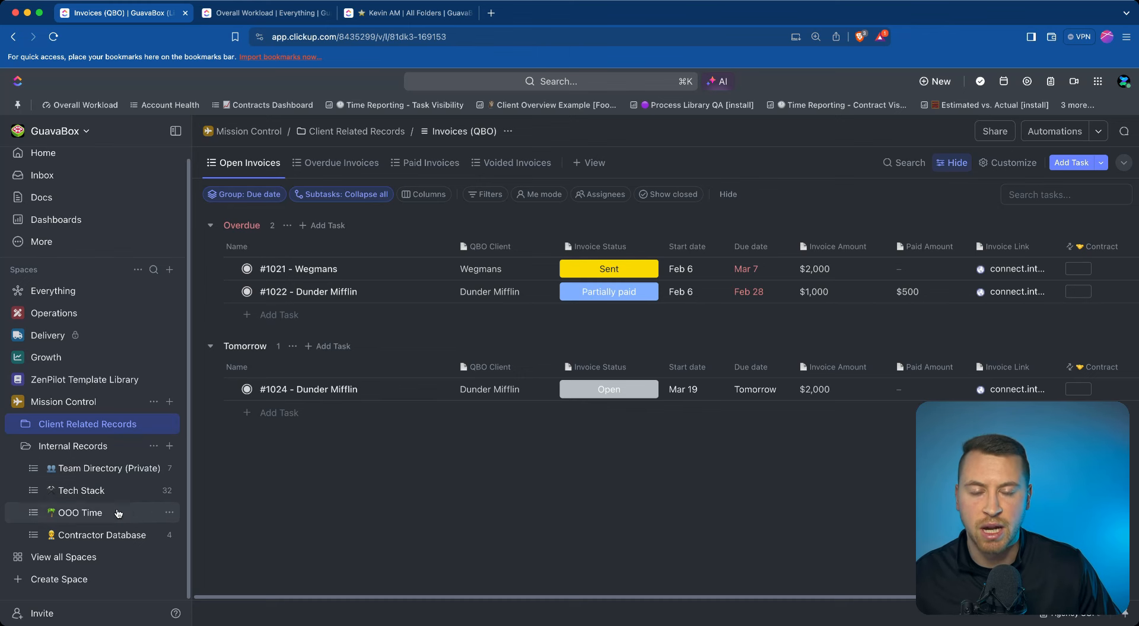
{"action": "left_click", "coordinate": [104, 533]}
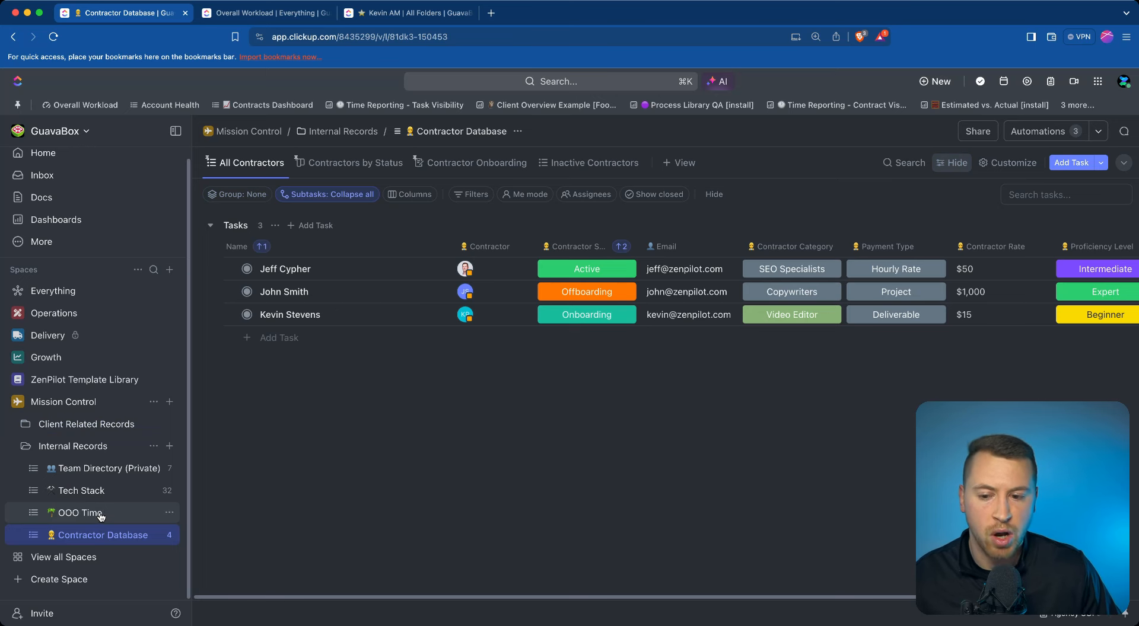
{"action": "left_click", "coordinate": [91, 470]}
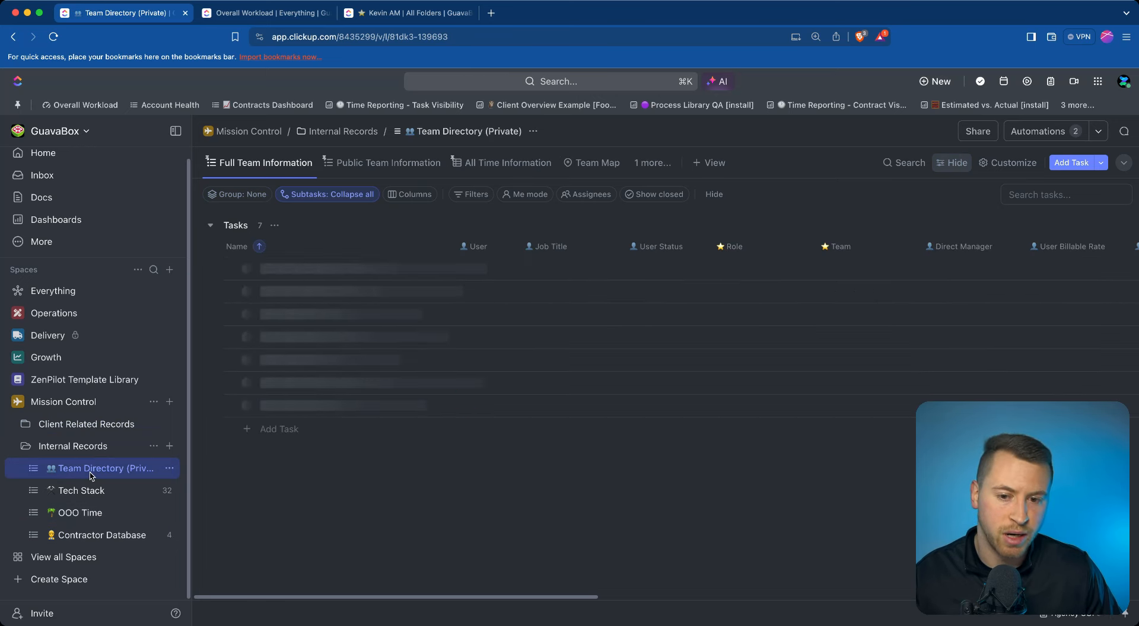
{"action": "left_click", "coordinate": [17, 402]}
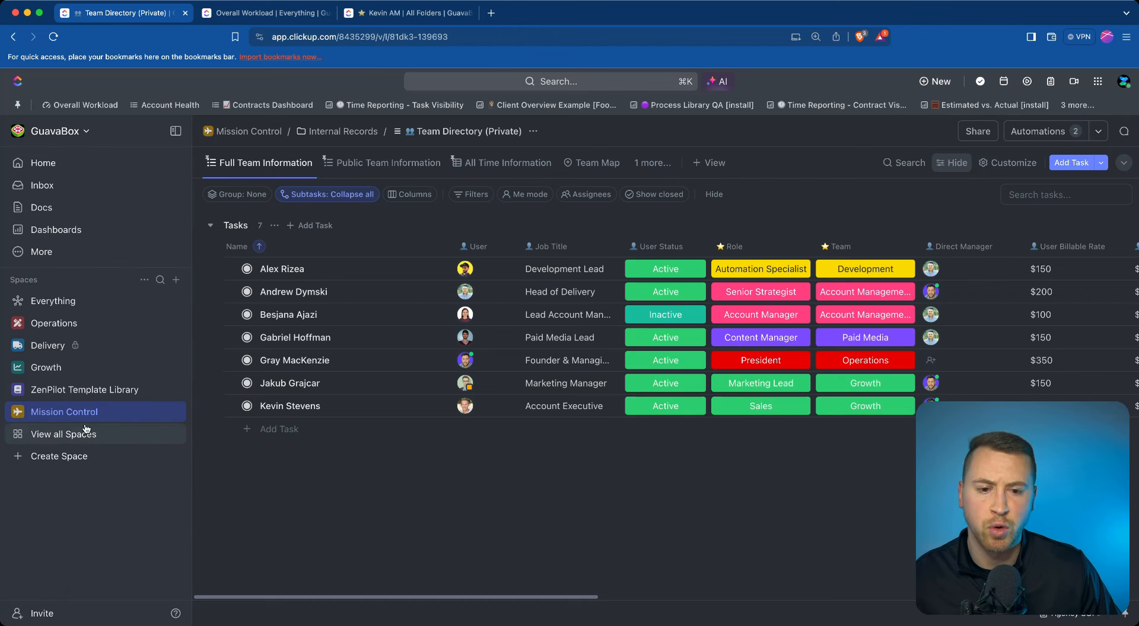
- Expand the Delivery space again and reopen the FInServ-Publix-24 list in the Publix folder
{"action": "left_click", "coordinate": [18, 412]}
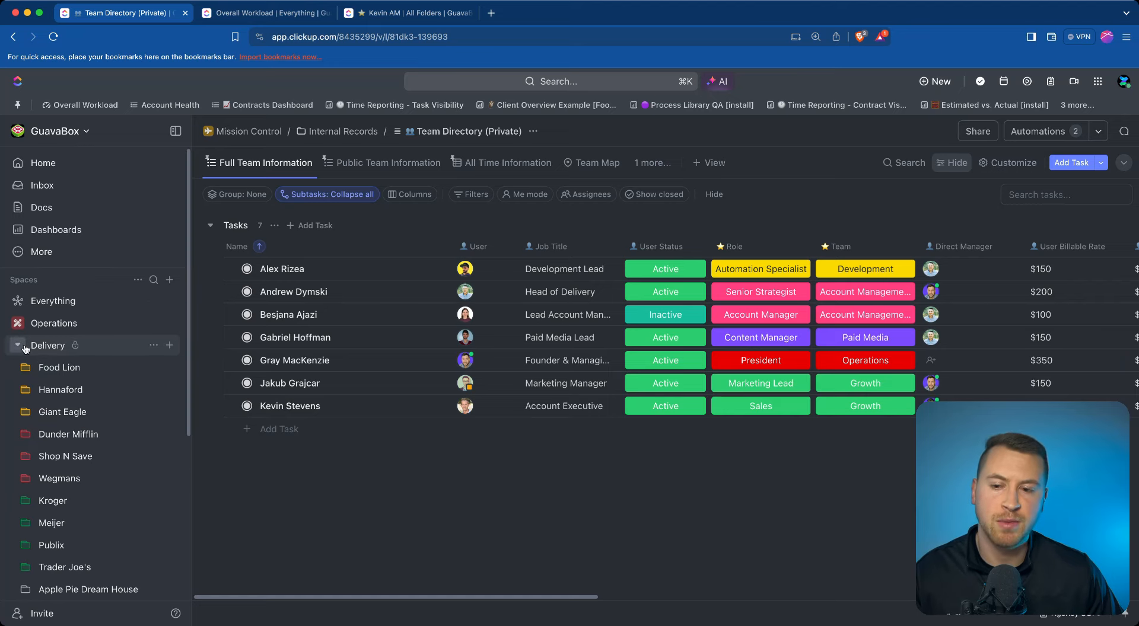
{"action": "scroll", "coordinate": [26, 403], "scroll_direction": "down", "scroll_amount": 3}
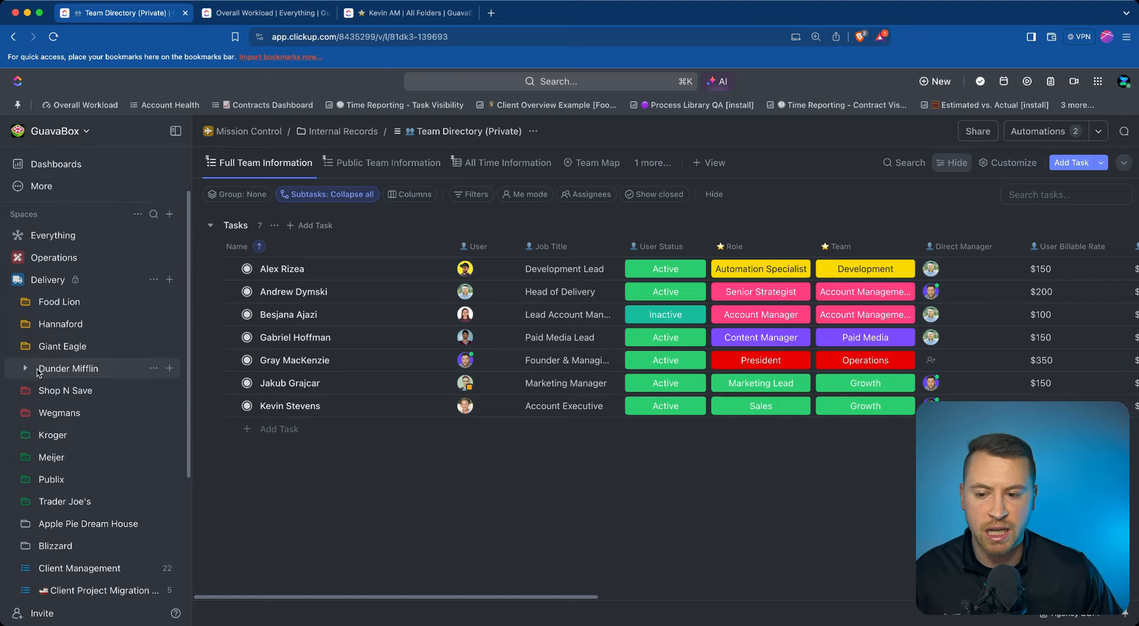
{"action": "left_click", "coordinate": [26, 449]}
{"action": "left_click", "coordinate": [106, 471]}
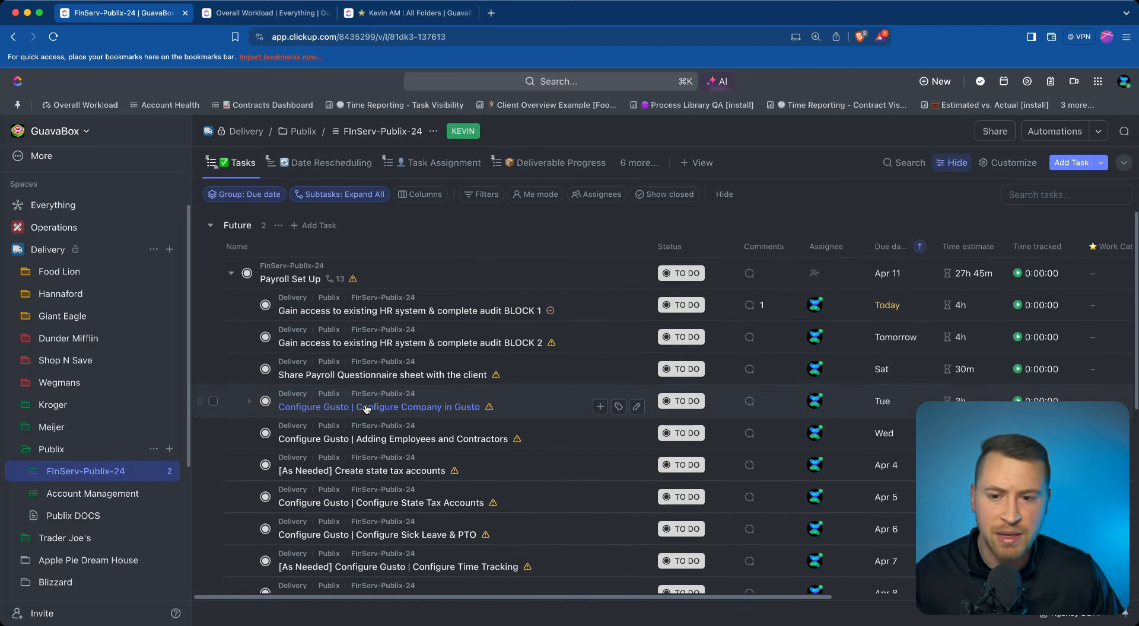
- Collapse the Payroll Set Up and Monthly Payroll Management subtasks and start a blank task row below them
{"action": "left_click", "coordinate": [231, 273]}
{"action": "left_click", "coordinate": [232, 305]}
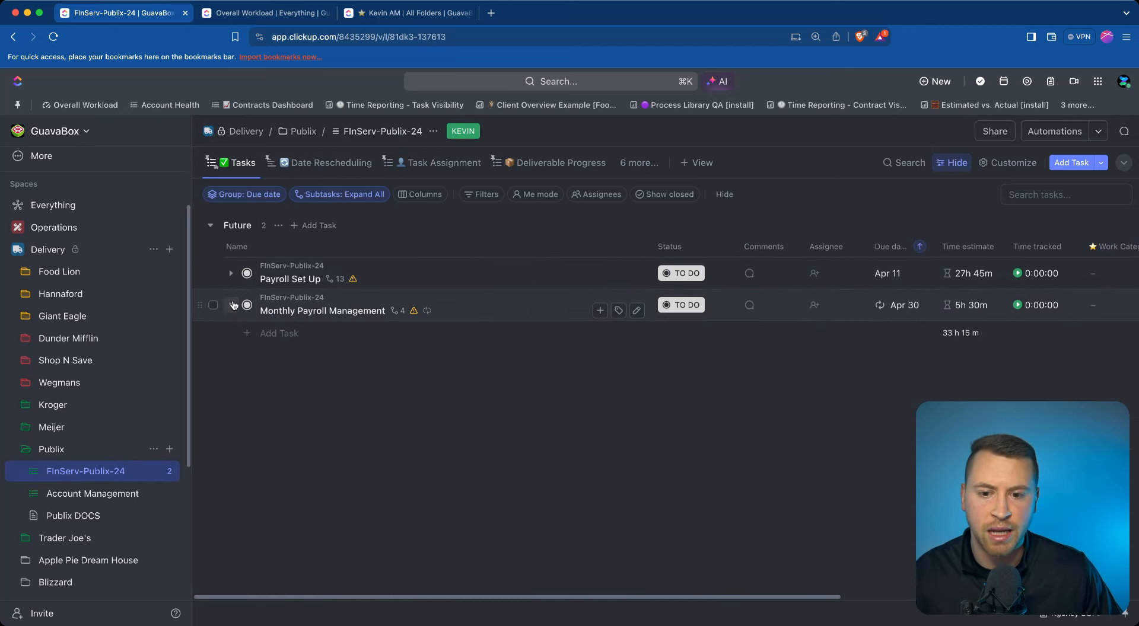
{"action": "left_click", "coordinate": [270, 332]}
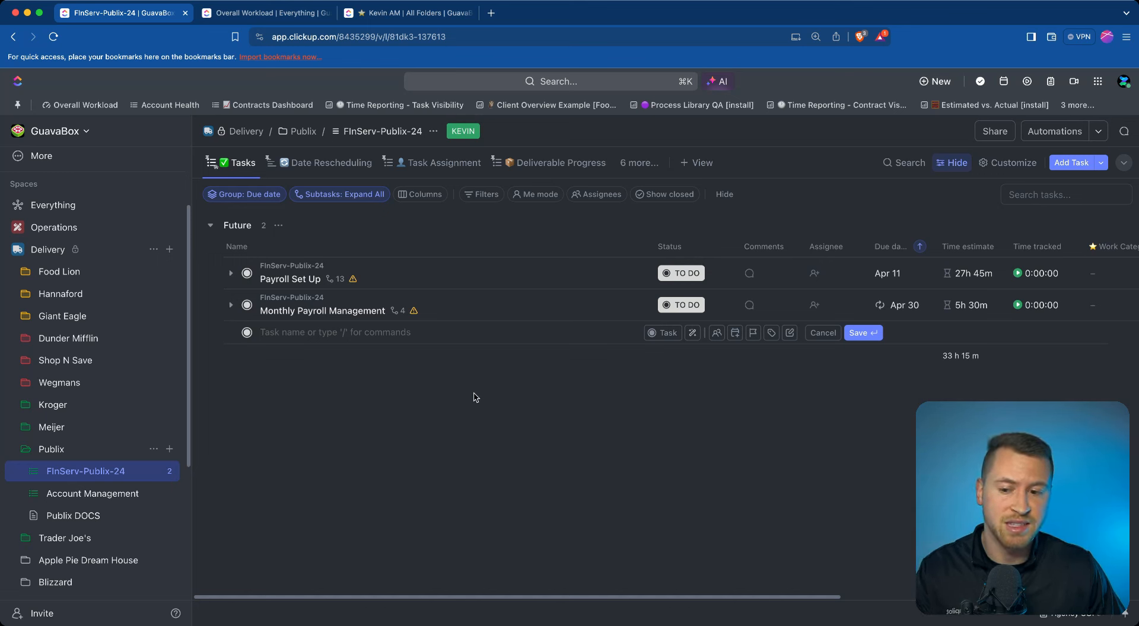
- Collapse the Publix folder and open the FinServ list in the ZenPilot Template Library's Delivery - Task Templates folder
{"action": "left_click", "coordinate": [24, 449]}
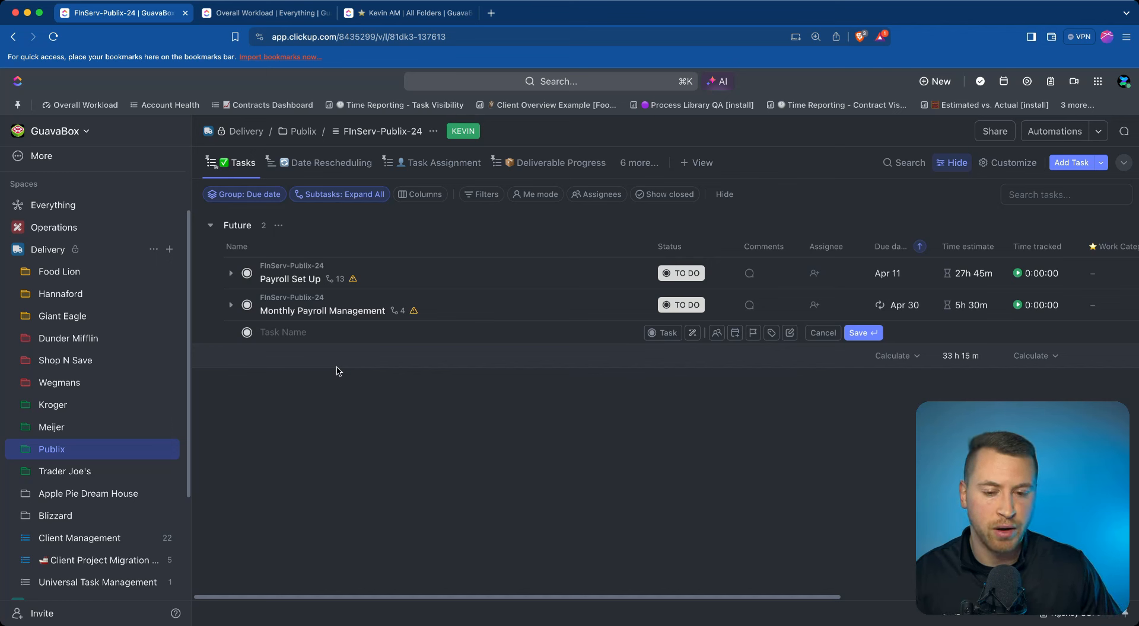
{"action": "scroll", "coordinate": [65, 439], "scroll_direction": "down", "scroll_amount": 4}
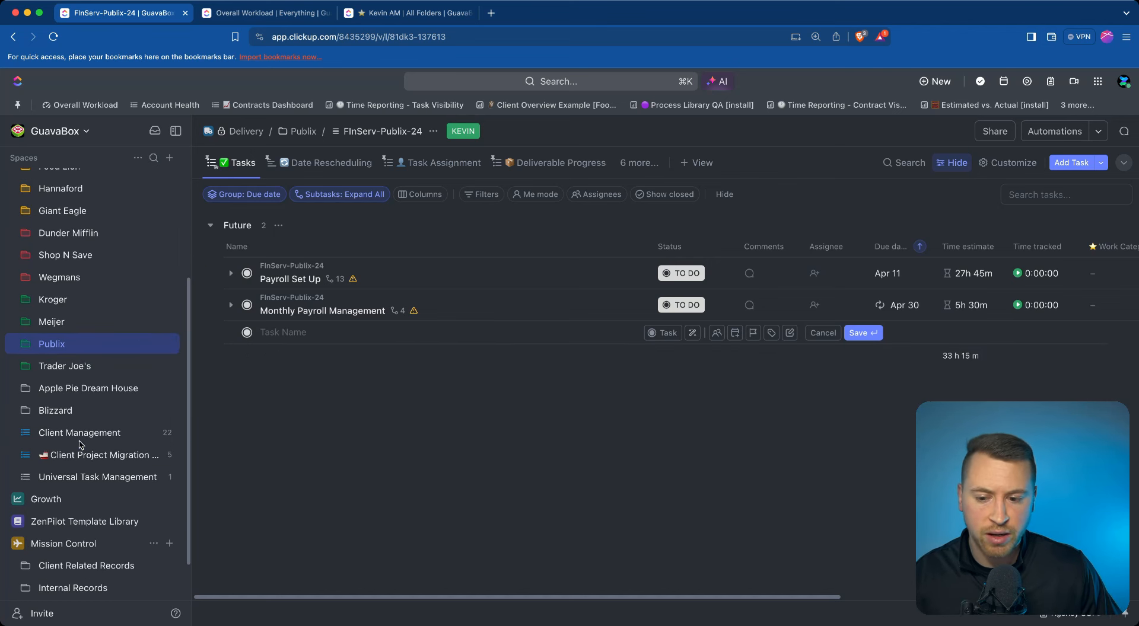
{"action": "scroll", "coordinate": [58, 372], "scroll_direction": "down", "scroll_amount": 2}
{"action": "left_click", "coordinate": [89, 466]}
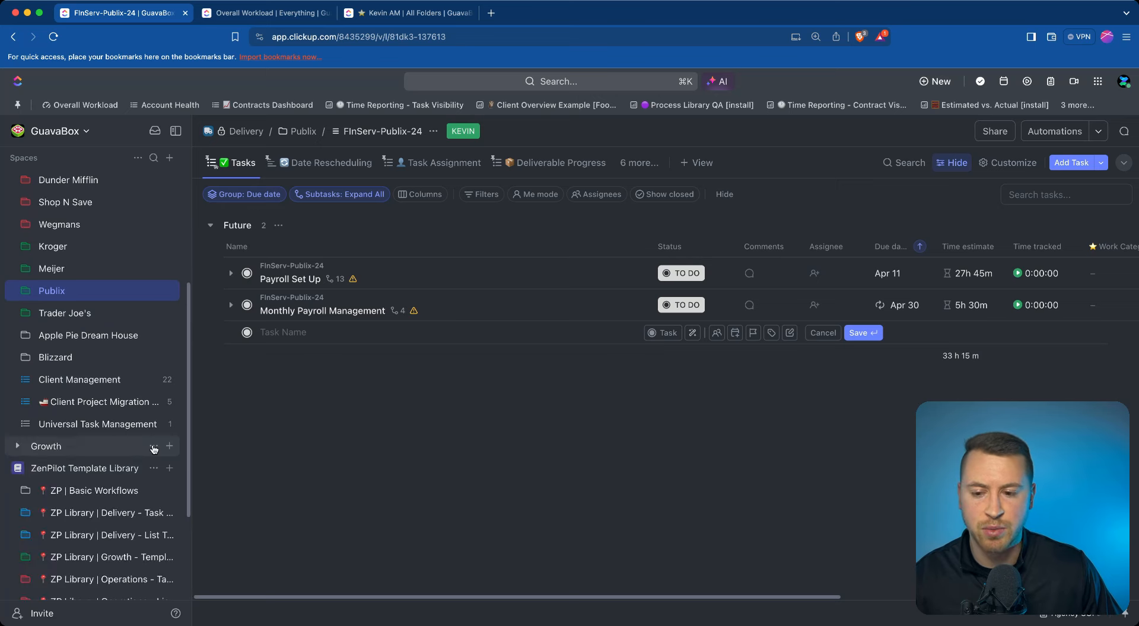
{"action": "scroll", "coordinate": [112, 486], "scroll_direction": "down", "scroll_amount": 1}
{"action": "scroll", "coordinate": [112, 490], "scroll_direction": "down", "scroll_amount": 4}
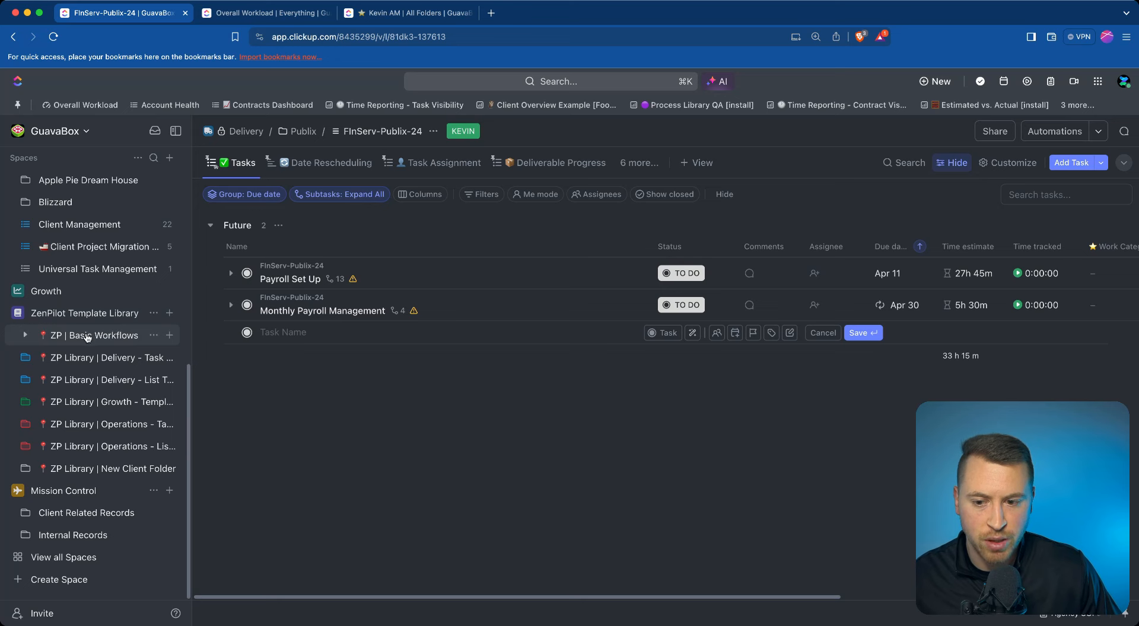
{"action": "left_click", "coordinate": [24, 359]}
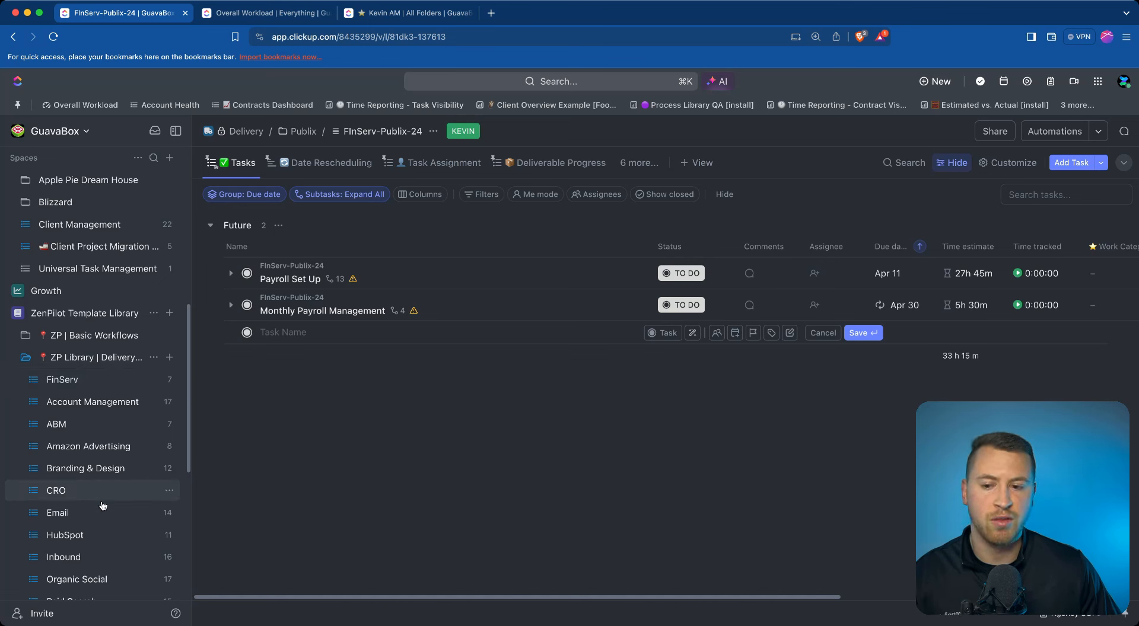
{"action": "left_click", "coordinate": [103, 380]}
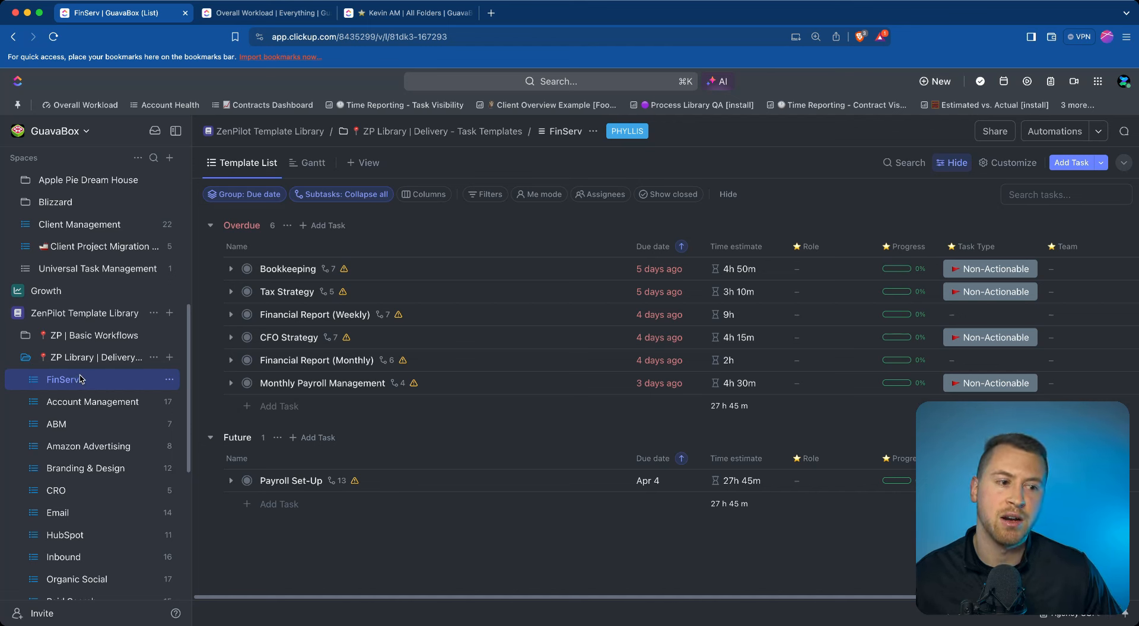
- Expand the Bookkeeping, Tax Strategy, Financial Report (Weekly) and CFO Strategy template tasks and review their subtasks
{"action": "left_click", "coordinate": [231, 270]}
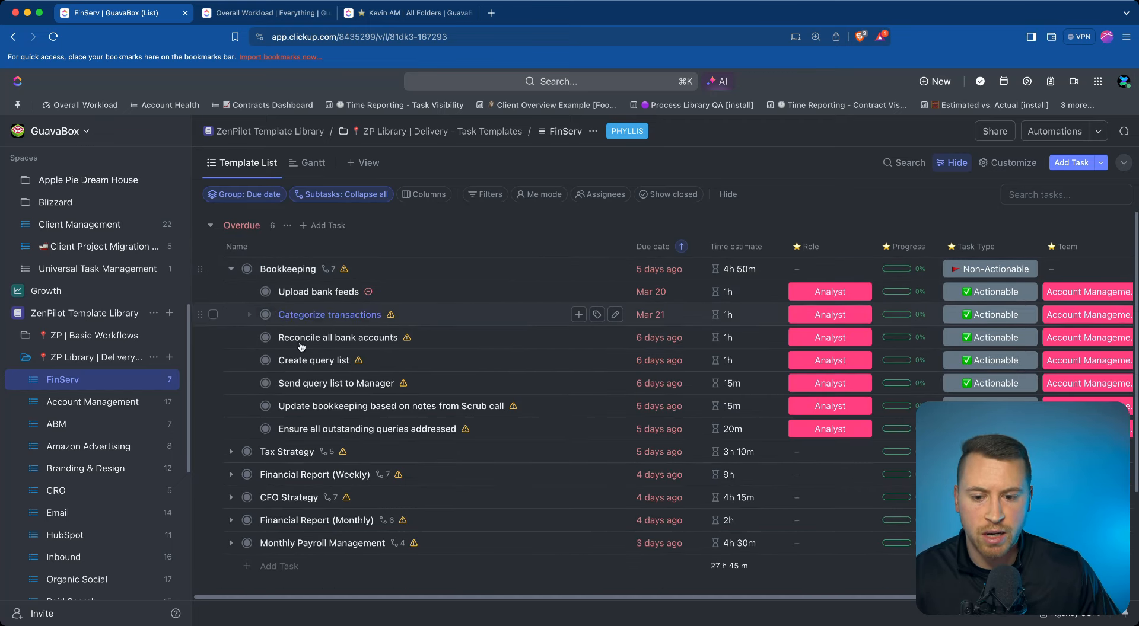
{"action": "left_click", "coordinate": [230, 452]}
{"action": "scroll", "coordinate": [349, 377], "scroll_direction": "down", "scroll_amount": 1}
{"action": "scroll", "coordinate": [348, 377], "scroll_direction": "down", "scroll_amount": 3}
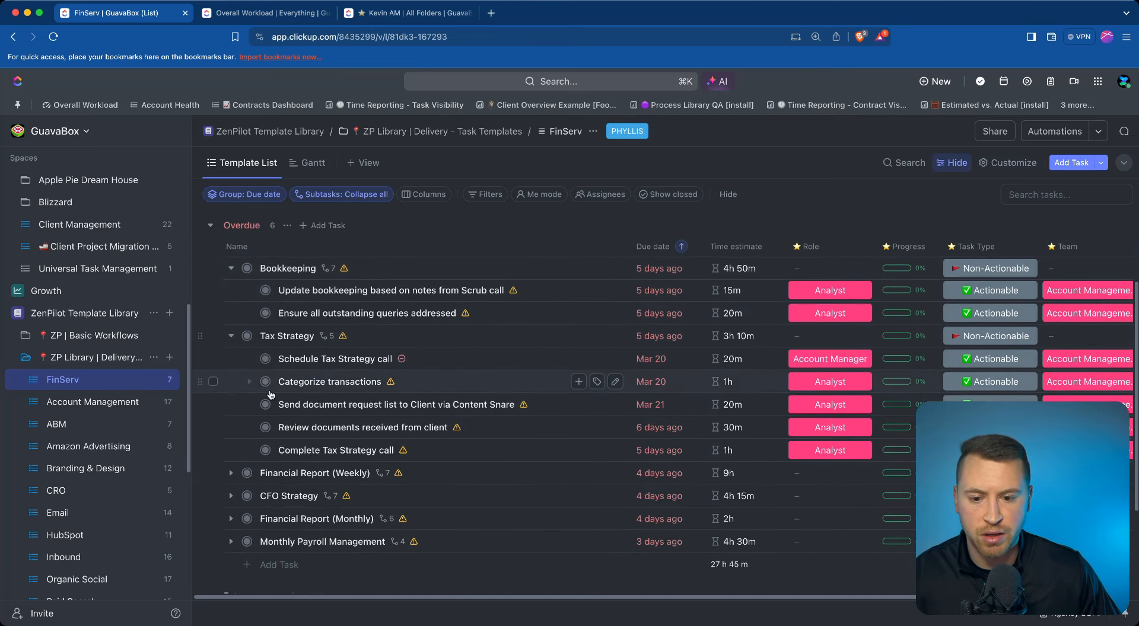
{"action": "left_click", "coordinate": [231, 473]}
{"action": "scroll", "coordinate": [359, 407], "scroll_direction": "down", "scroll_amount": 3}
{"action": "scroll", "coordinate": [360, 407], "scroll_direction": "down", "scroll_amount": 1}
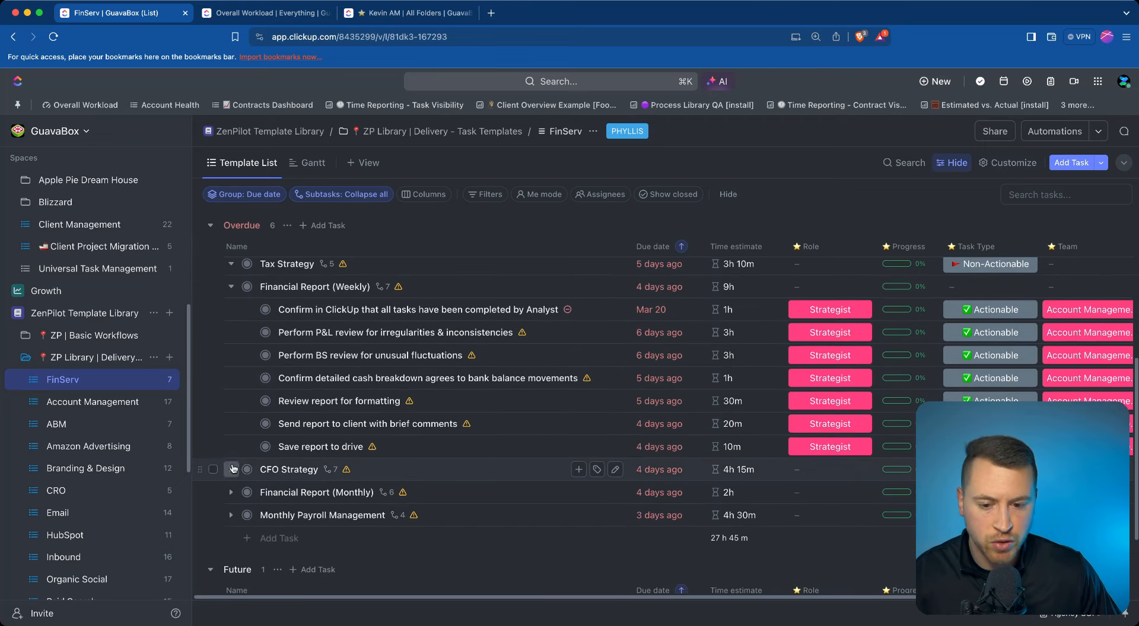
{"action": "left_click", "coordinate": [231, 469]}
{"action": "scroll", "coordinate": [357, 381], "scroll_direction": "up", "scroll_amount": 2}
{"action": "scroll", "coordinate": [358, 381], "scroll_direction": "up", "scroll_amount": 5}
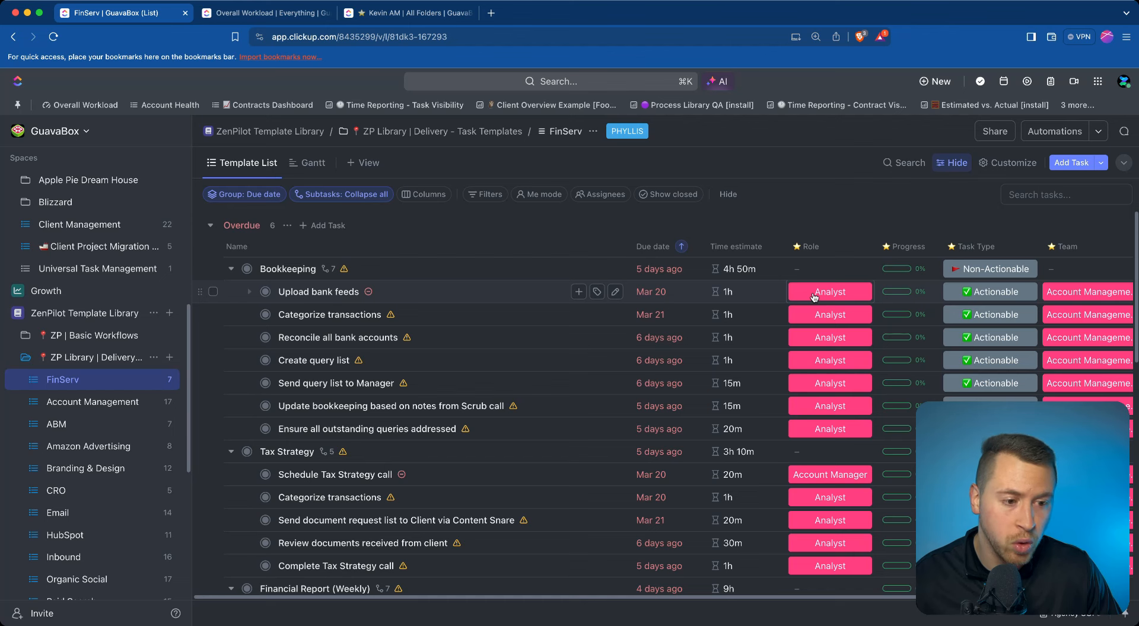
- Review the Role column, view the details of the Upload bank feeds subtask under Bookkeeping, and close the subtask
{"action": "left_click", "coordinate": [811, 250]}
{"action": "left_click", "coordinate": [812, 249]}
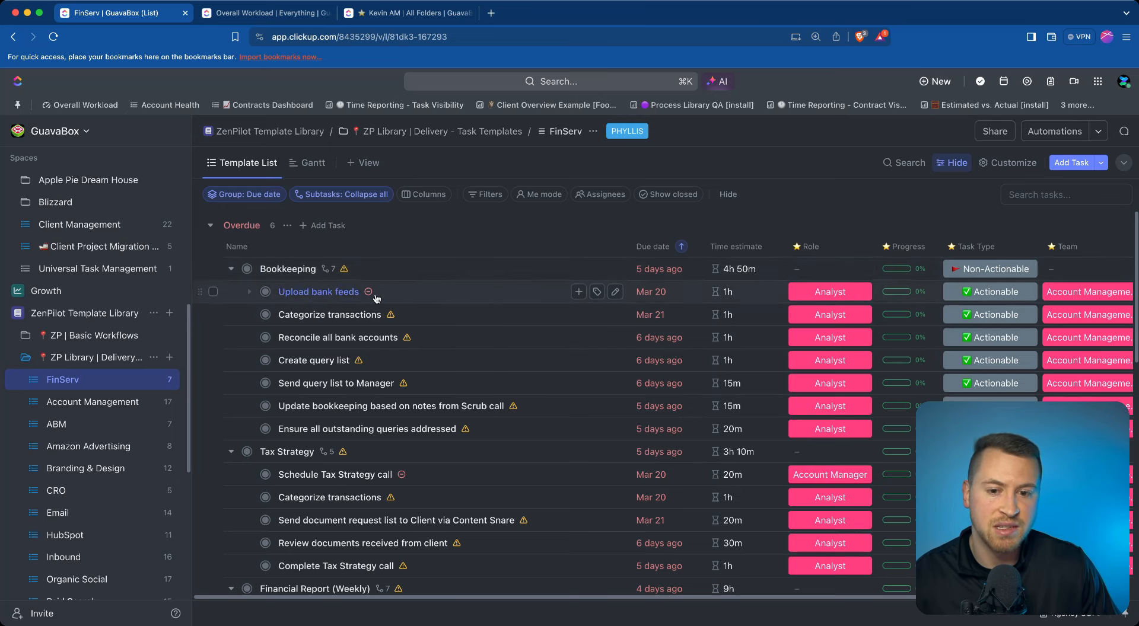
{"action": "left_click", "coordinate": [335, 292]}
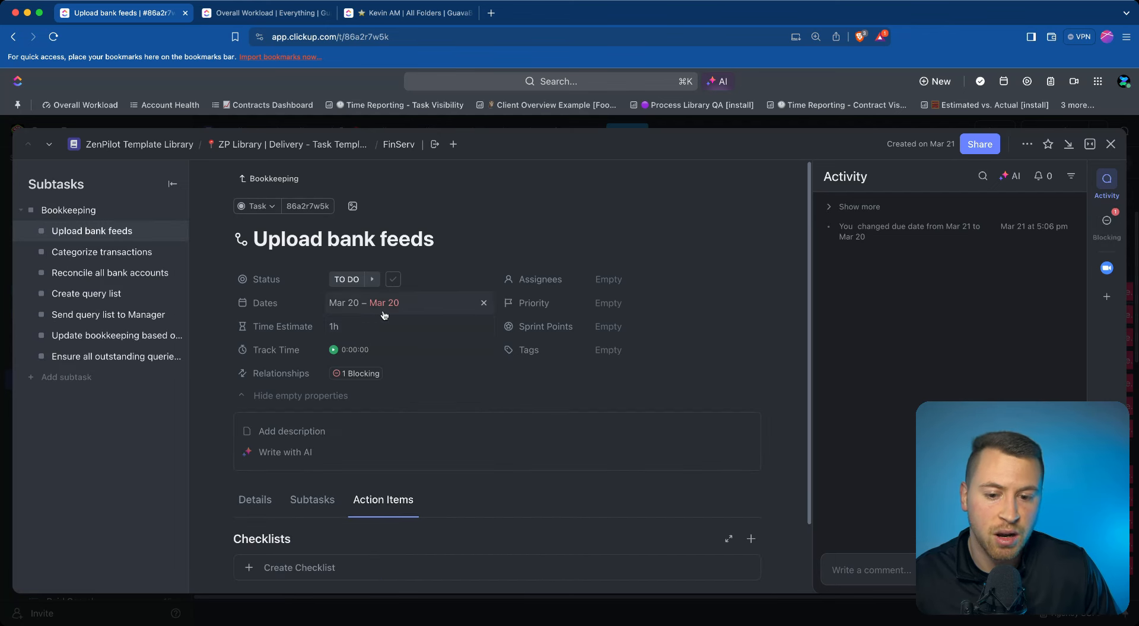
{"action": "scroll", "coordinate": [429, 344], "scroll_direction": "down", "scroll_amount": 1}
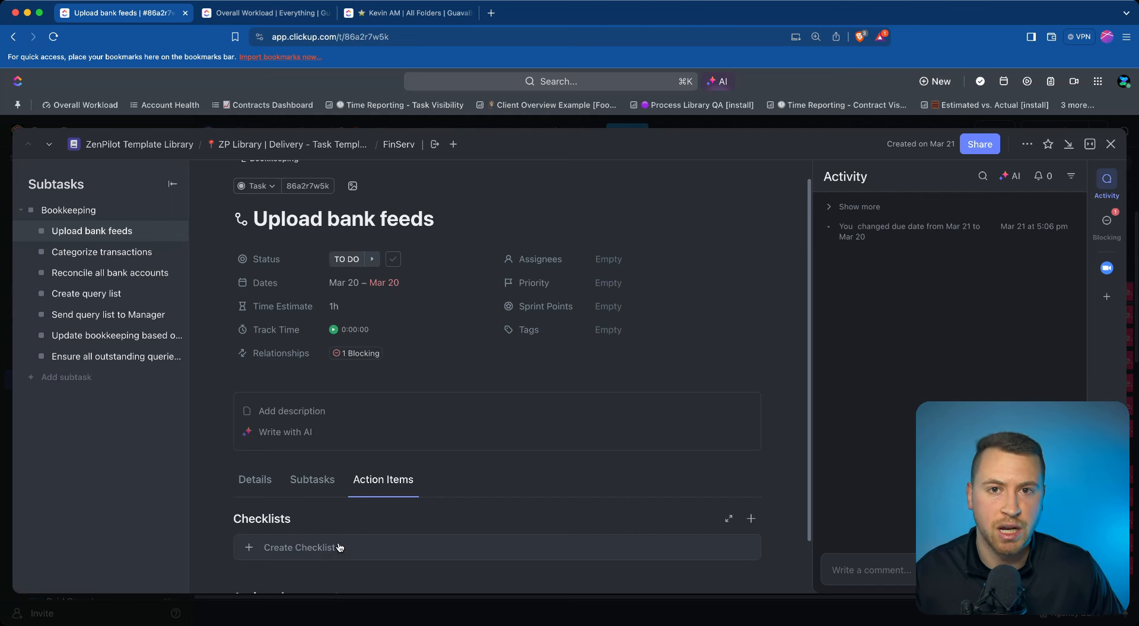
{"action": "left_click", "coordinate": [1110, 144]}
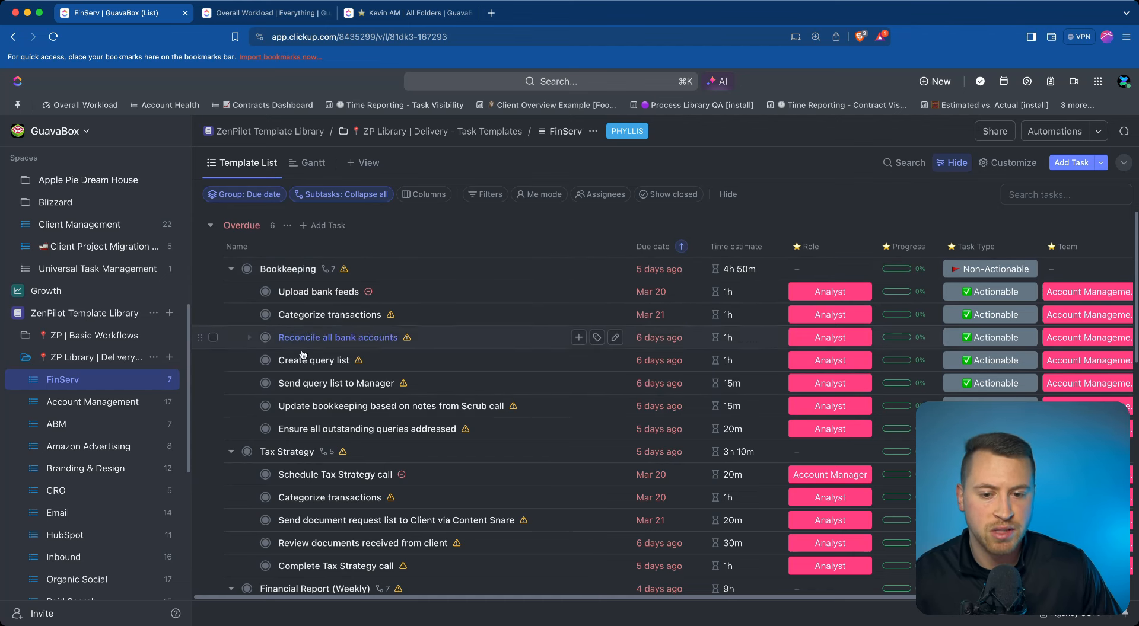
- Show the FinServ template list as a Gantt chart and look over the view types that can be added
{"action": "left_click", "coordinate": [313, 171]}
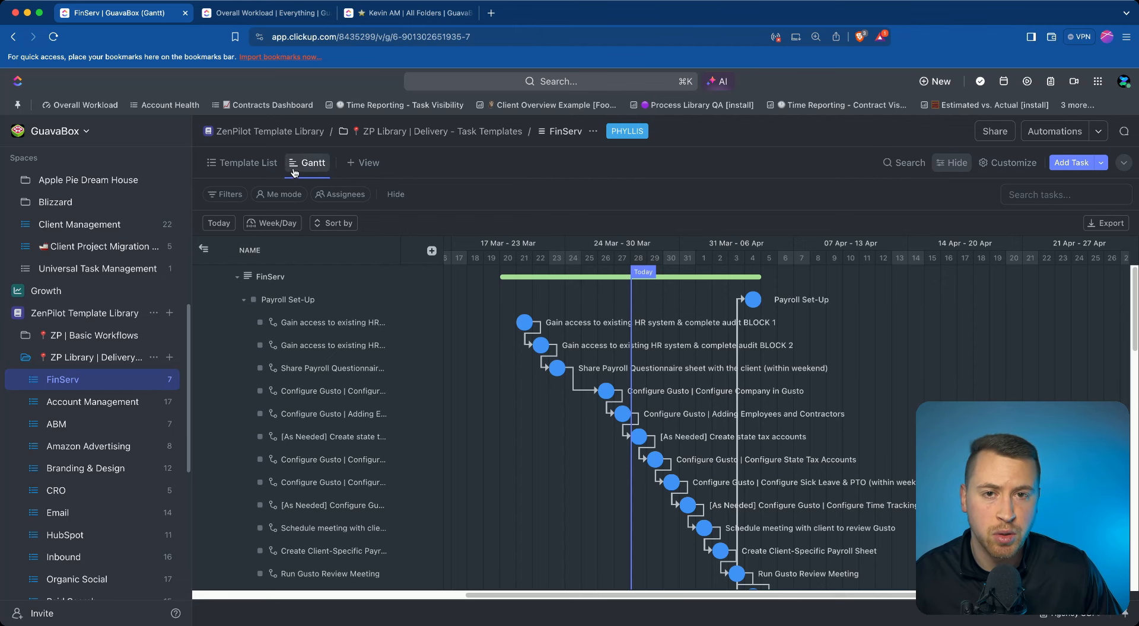
{"action": "left_click", "coordinate": [364, 165]}
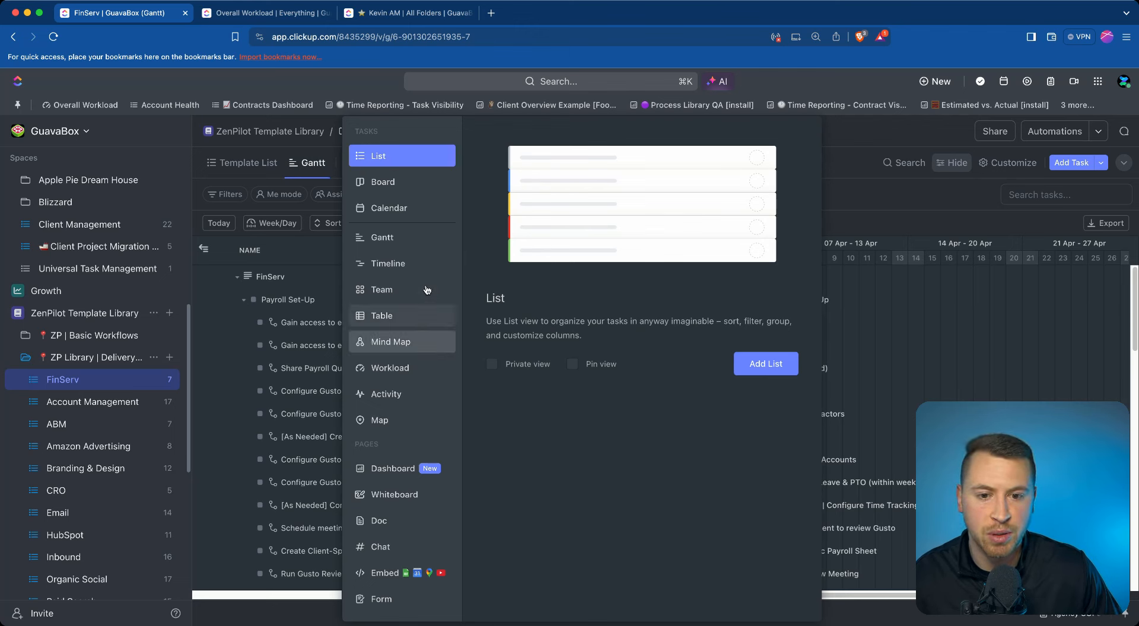
{"action": "left_click", "coordinate": [902, 137]}
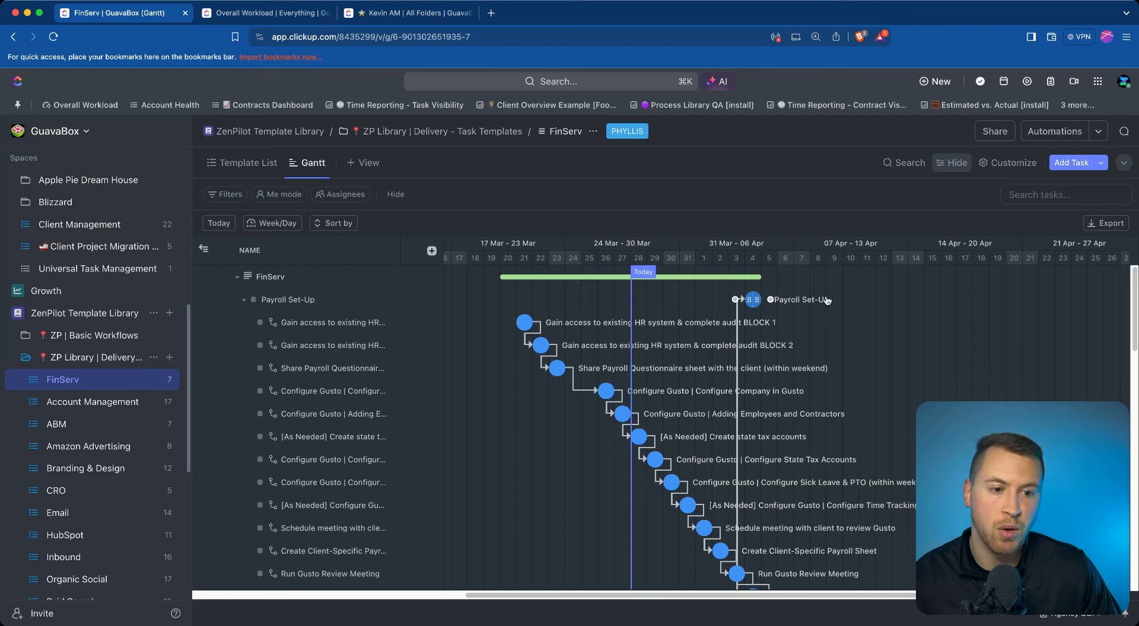
- Enable rescheduling of dependencies and hiding and skipping of weekends in the FinServ Gantt options
{"action": "left_click", "coordinate": [1006, 163]}
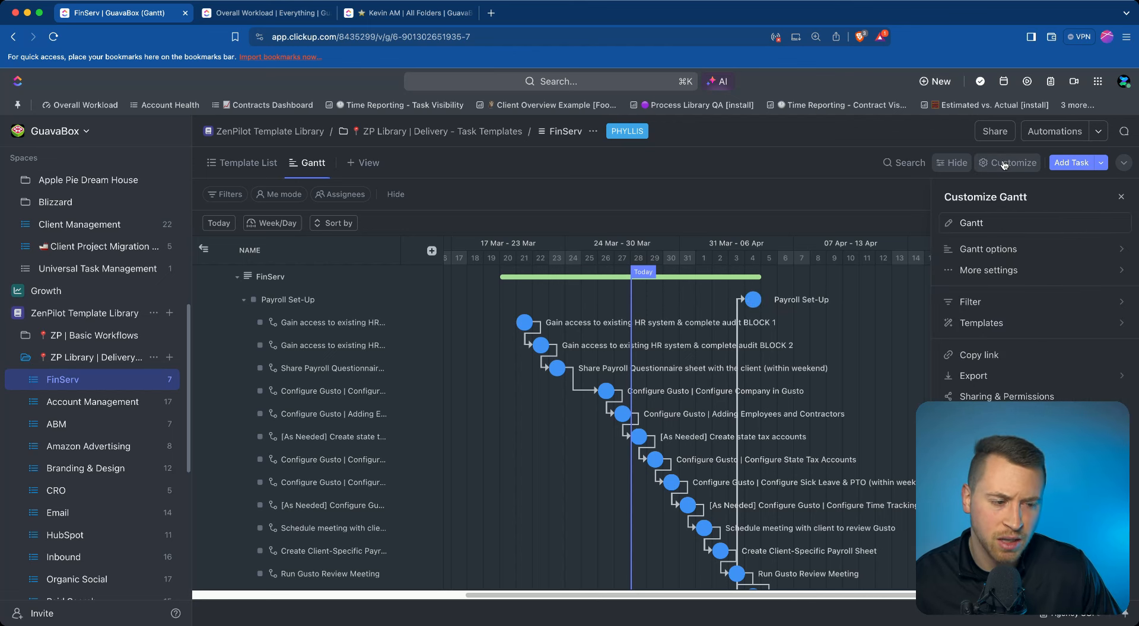
{"action": "left_click", "coordinate": [1016, 270]}
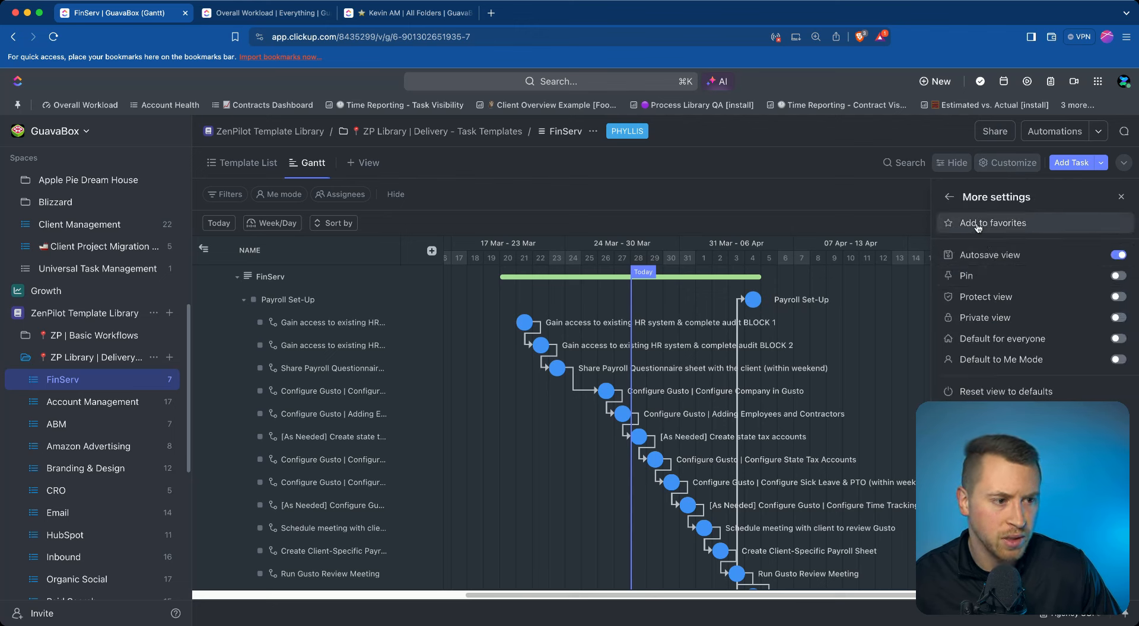
{"action": "left_click", "coordinate": [948, 197]}
{"action": "left_click", "coordinate": [1009, 249]}
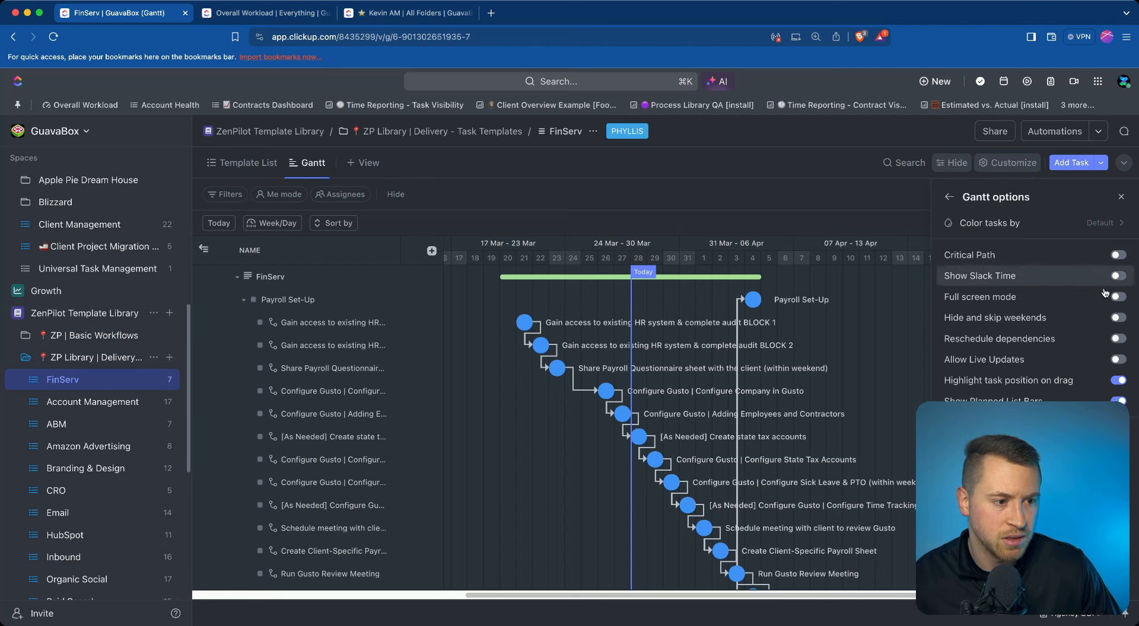
{"action": "left_click", "coordinate": [1119, 339]}
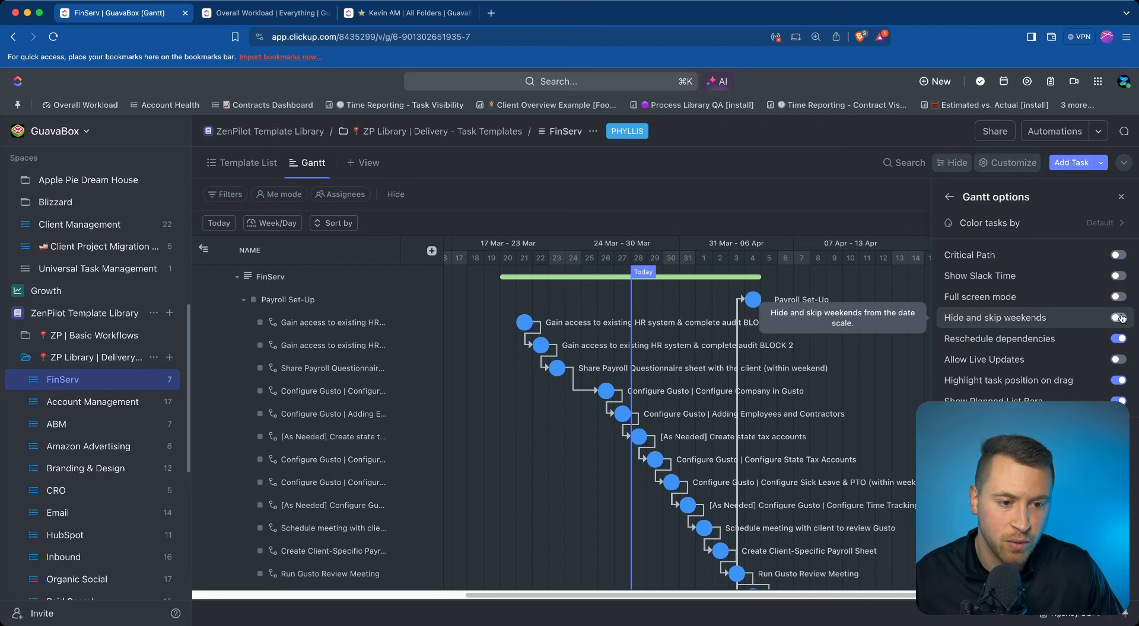
{"action": "left_click", "coordinate": [1119, 318]}
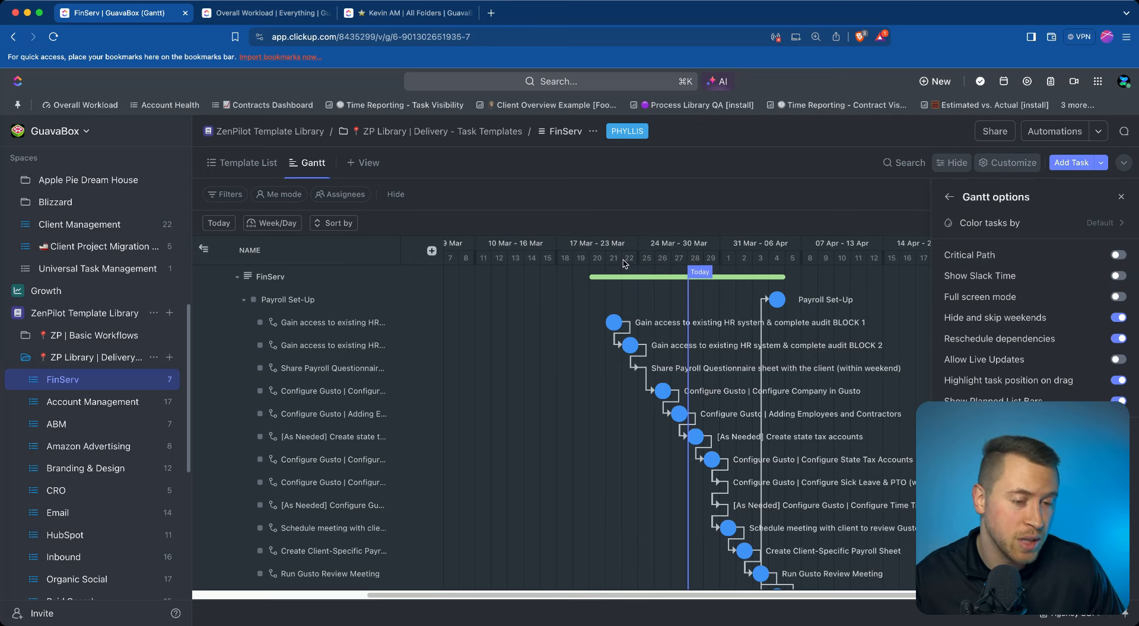
{"action": "left_click", "coordinate": [644, 174]}
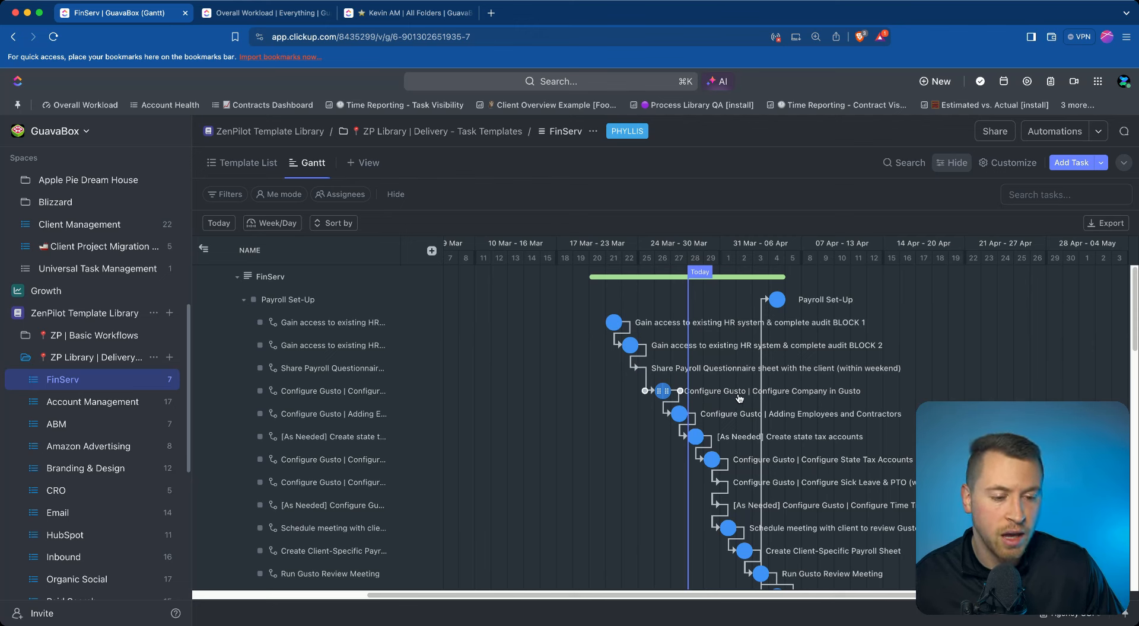
- Move the Configure Company in Gusto task to March 28 on the Gantt chart and return to the Template List view
{"action": "left_click_drag", "start_coordinate": [714, 396], "coordinate": [746, 402]}
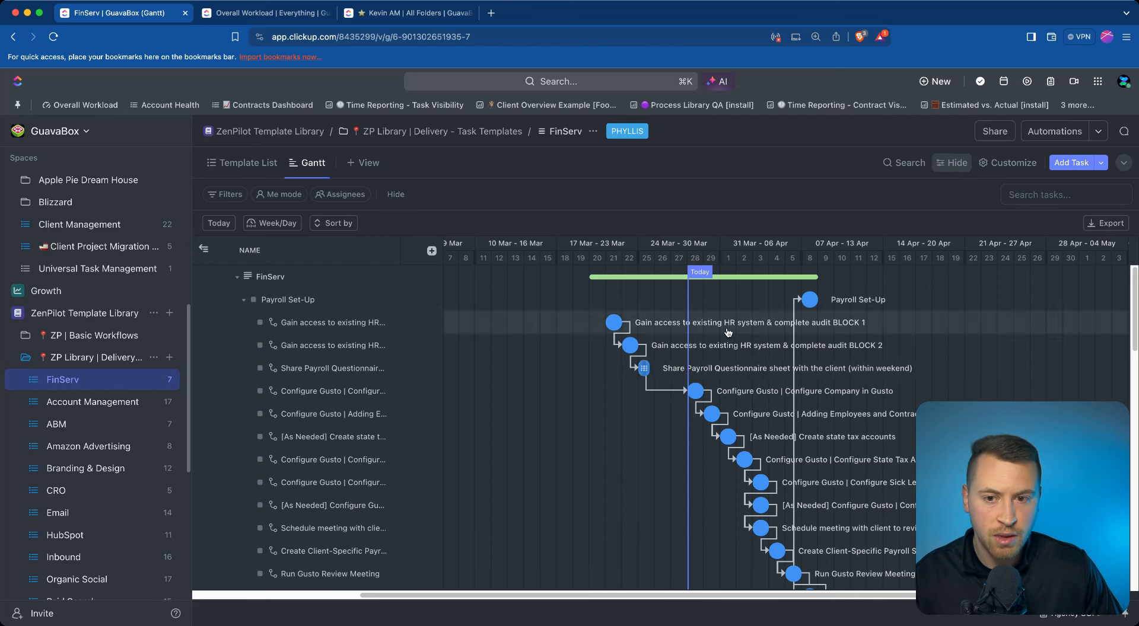
{"action": "left_click", "coordinate": [240, 168]}
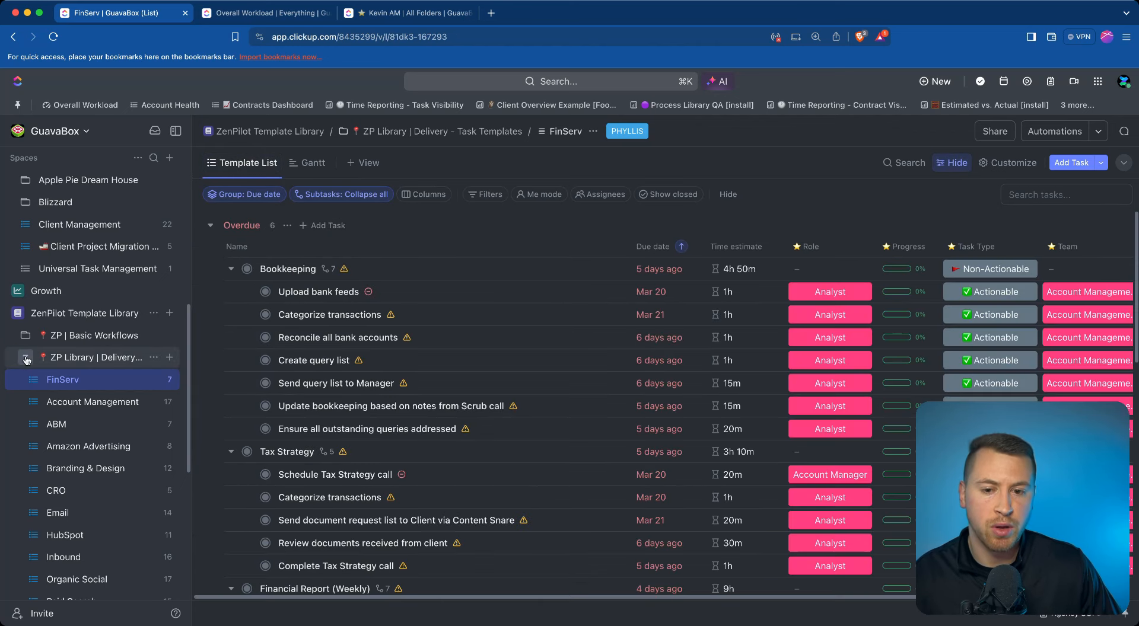
{"action": "scroll", "coordinate": [308, 315], "scroll_direction": "down", "scroll_amount": 3}
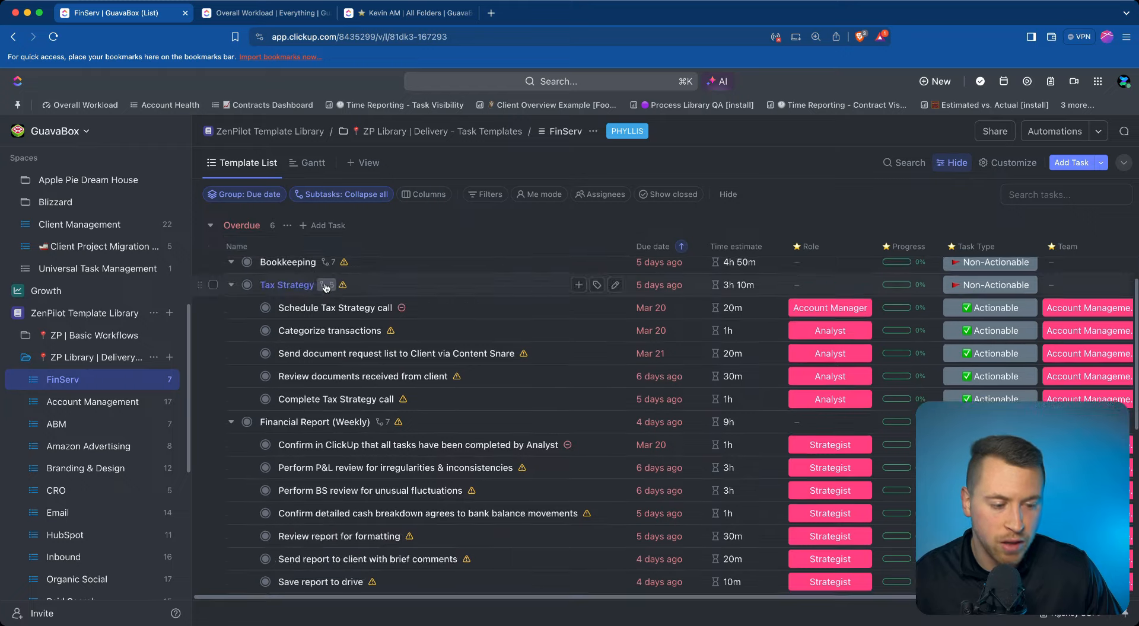
{"action": "scroll", "coordinate": [344, 386], "scroll_direction": "up", "scroll_amount": 3}
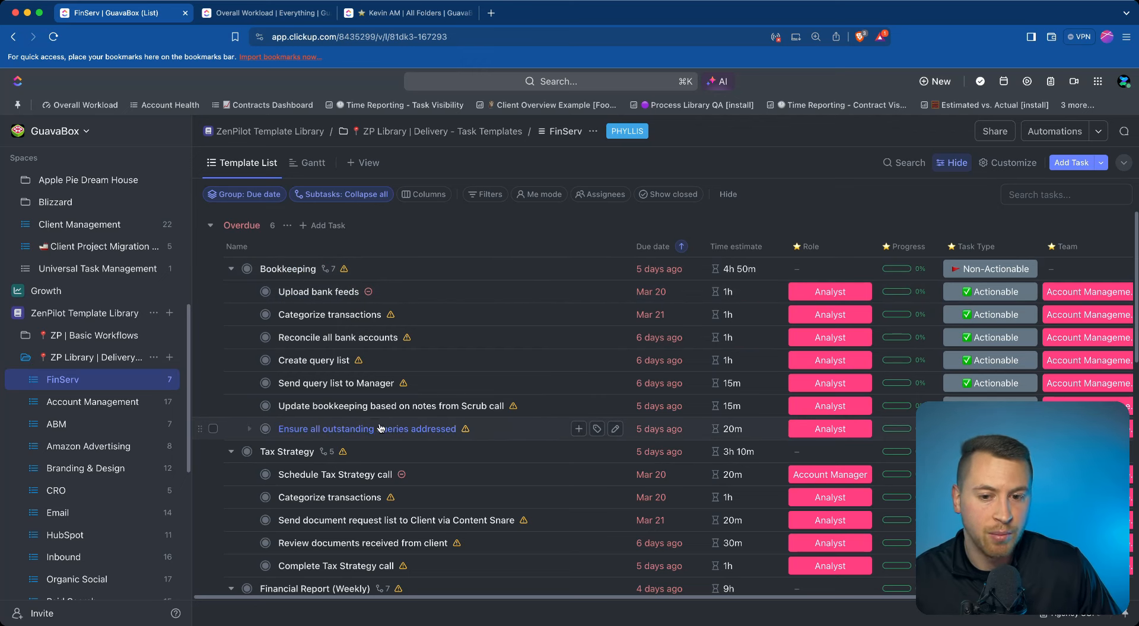
- Start saving the Bookkeeping task as a new task template named Bookkeeping
{"action": "left_click", "coordinate": [297, 276]}
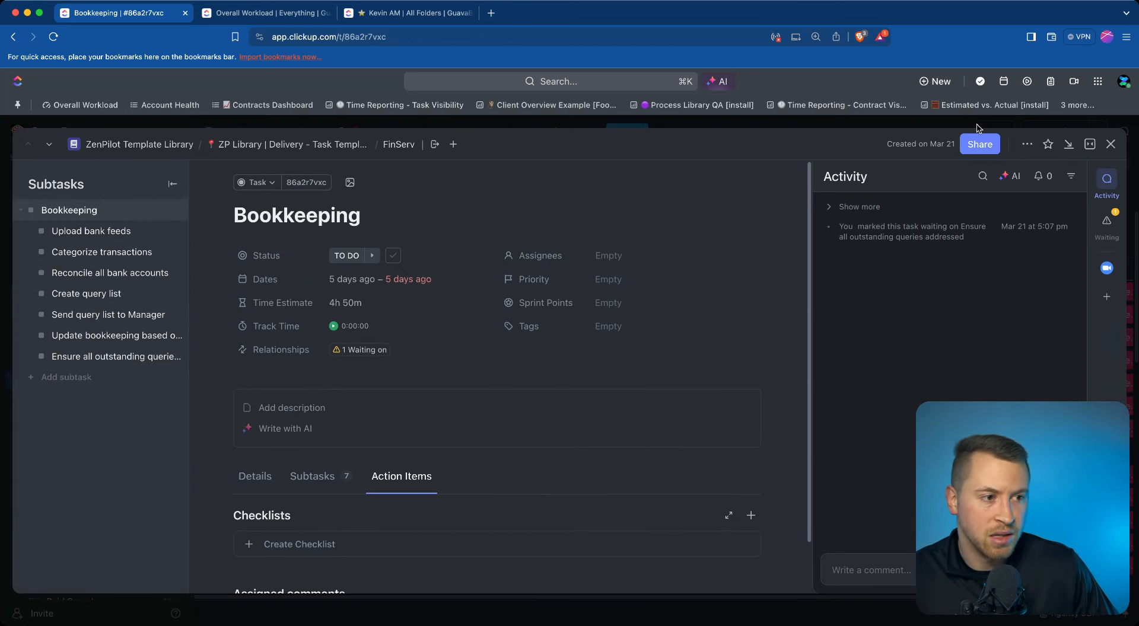
{"action": "left_click", "coordinate": [1026, 145]}
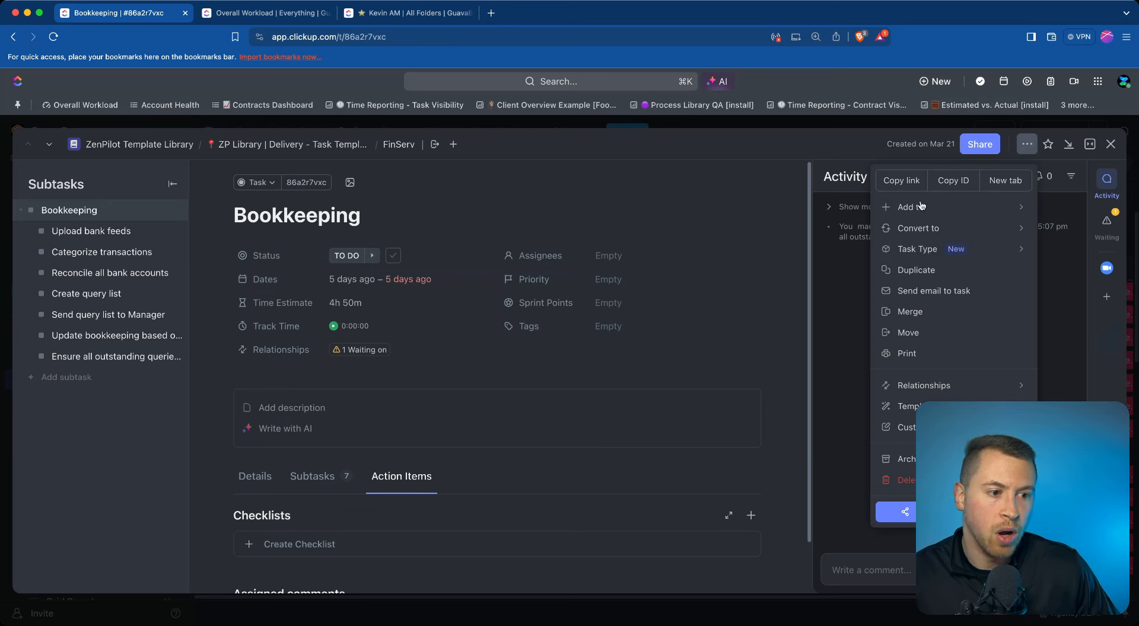
{"action": "mouse_move", "coordinate": [925, 407]}
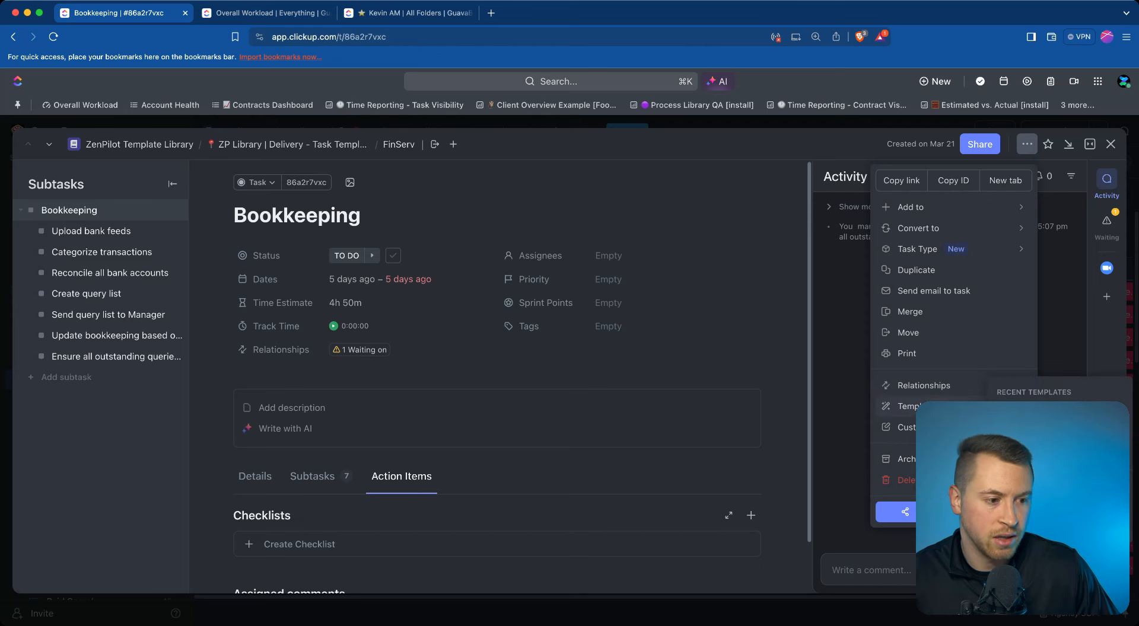
{"action": "left_click", "coordinate": [1033, 504]}
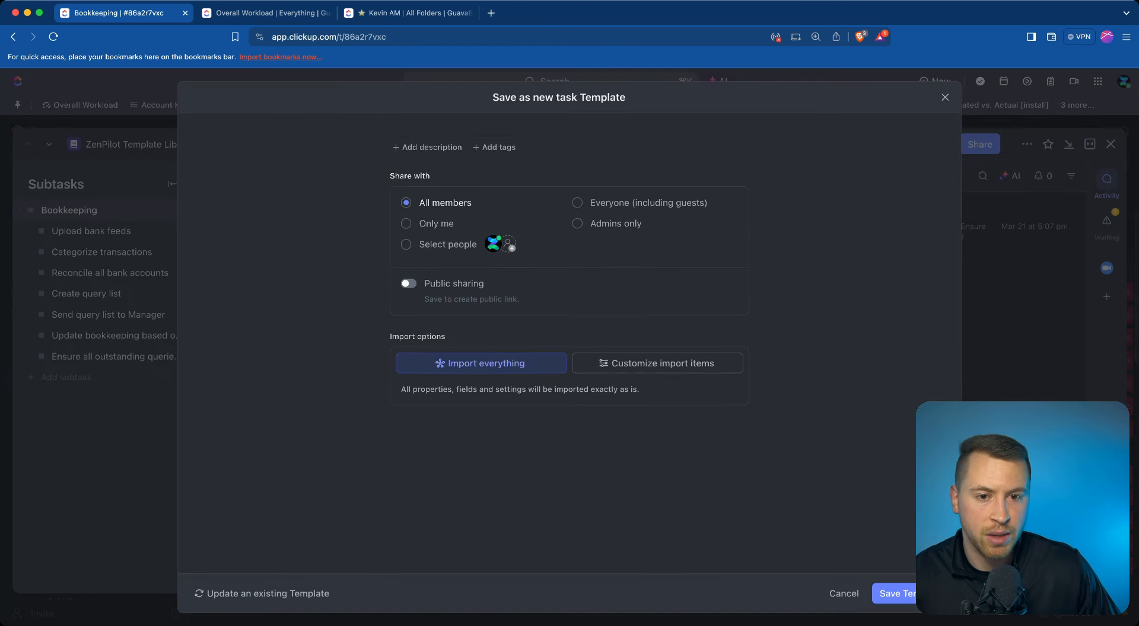
{"action": "left_click", "coordinate": [459, 164]}
{"action": "type", "text": "Bookkeeping"}
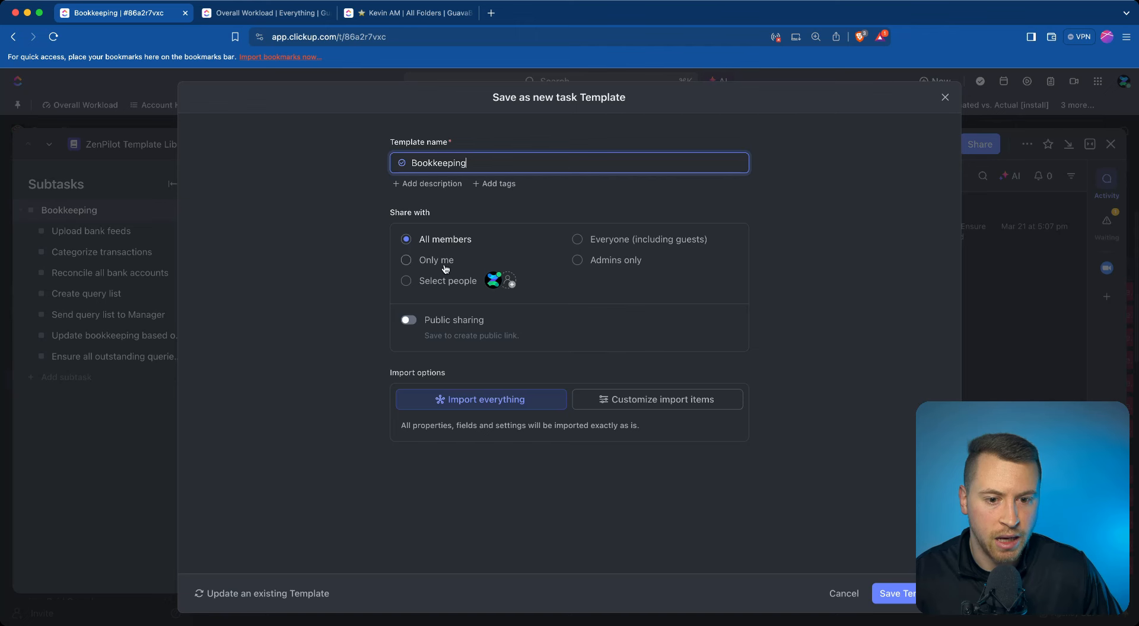
- Customize the template's import items to exclude Watchers, save the template, and close the Bookkeeping task
{"action": "left_click", "coordinate": [674, 392]}
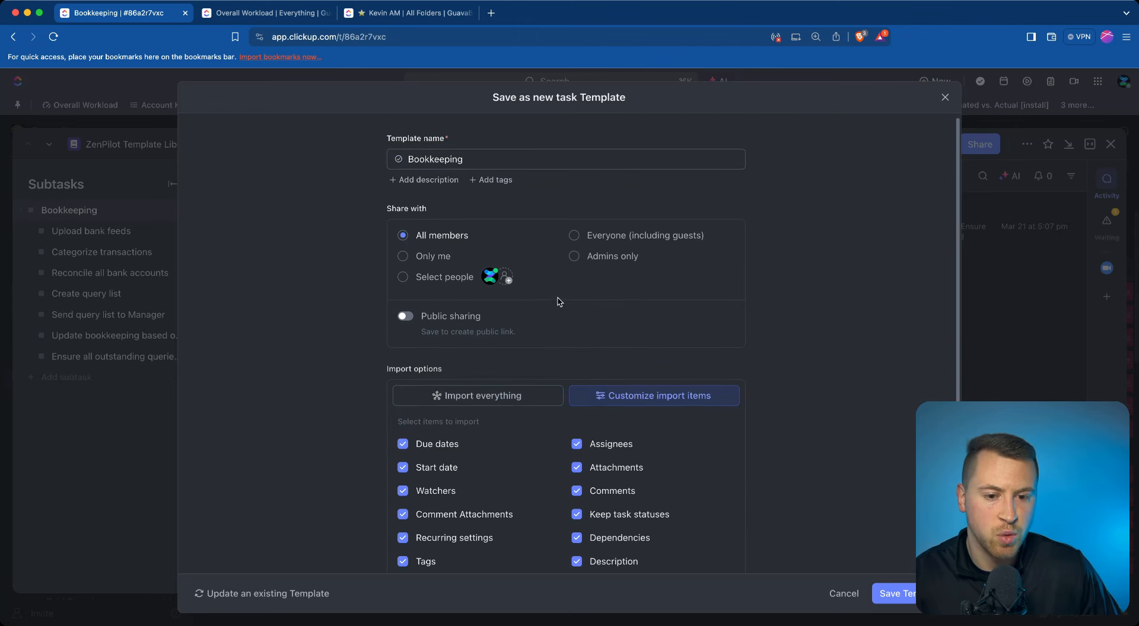
{"action": "scroll", "coordinate": [556, 300], "scroll_direction": "down", "scroll_amount": 3}
{"action": "left_click", "coordinate": [403, 395]}
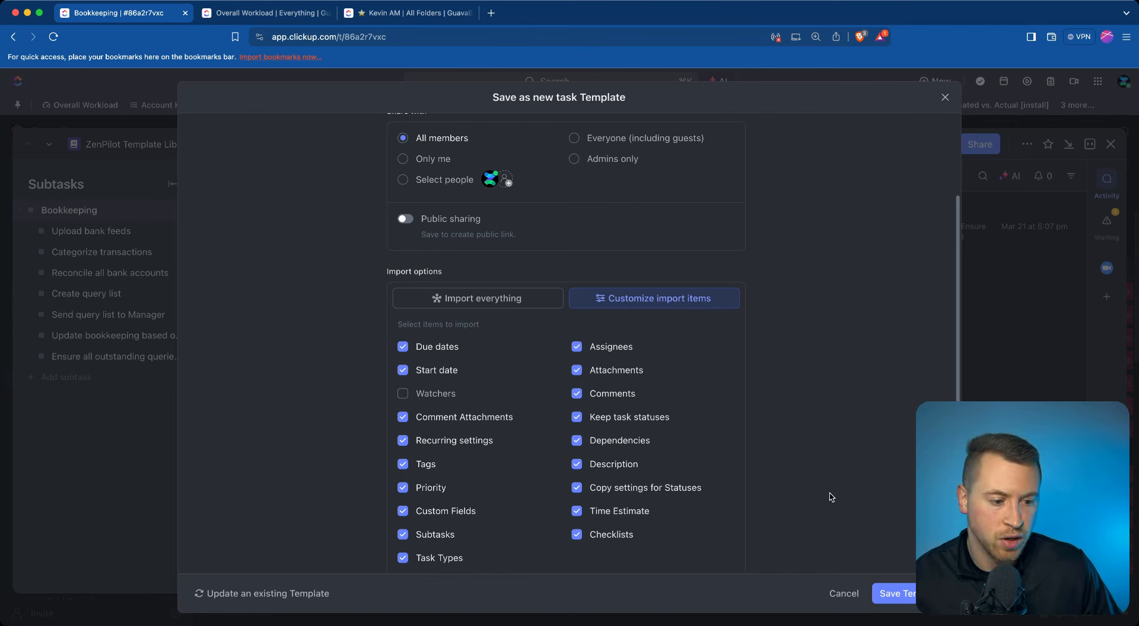
{"action": "left_click", "coordinate": [896, 594]}
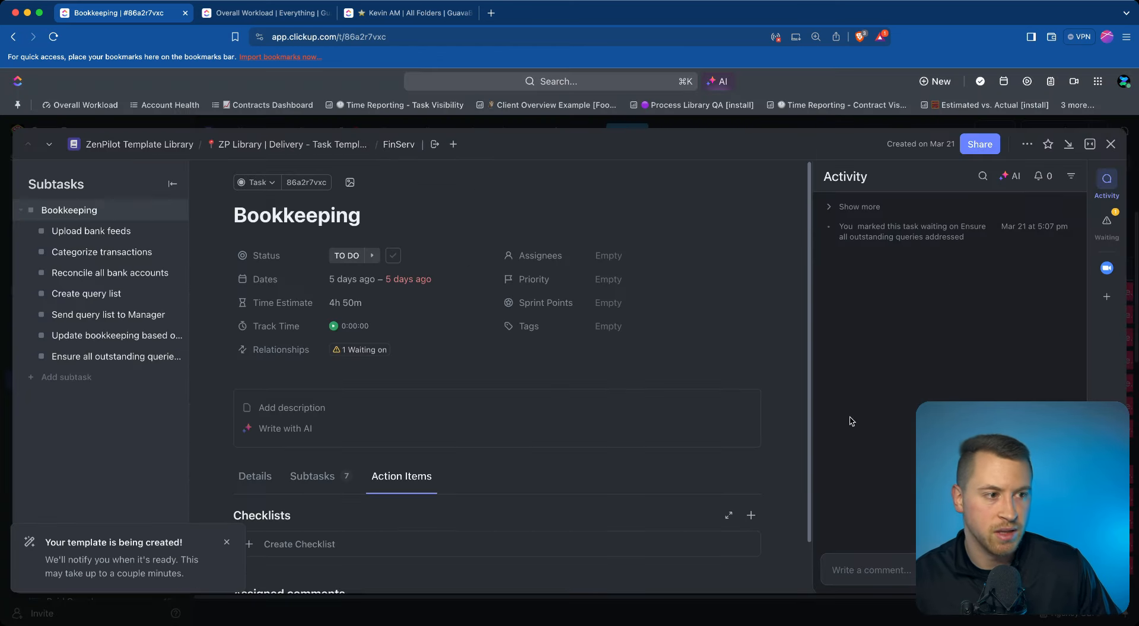
{"action": "left_click", "coordinate": [1111, 144]}
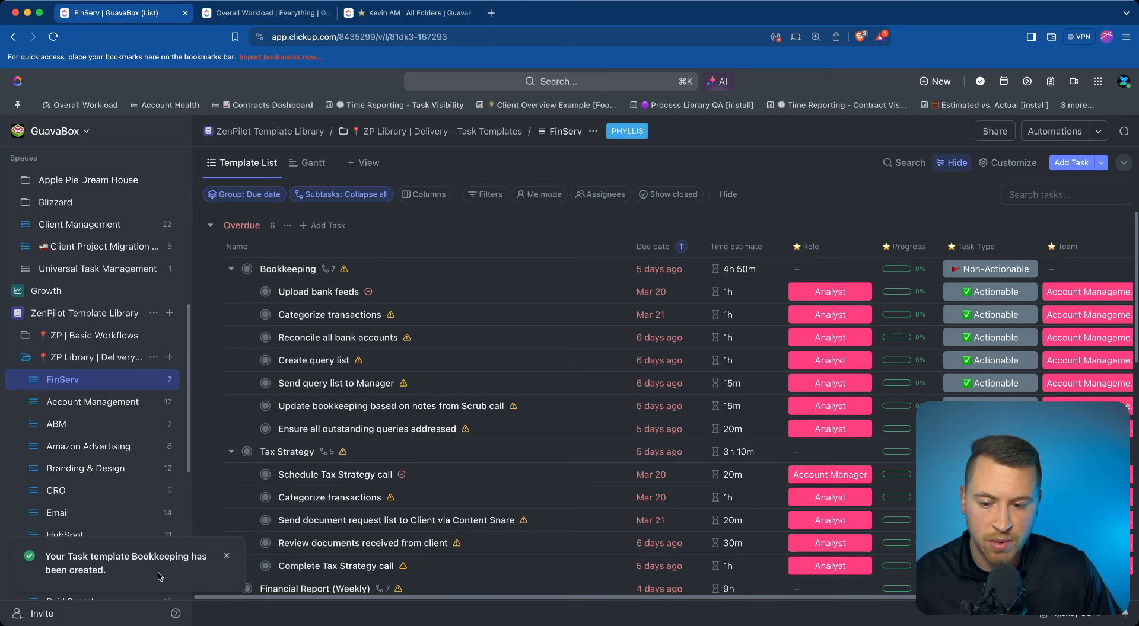
- Open the FInServ-Publix-24 list inside the Publix client folder
{"action": "scroll", "coordinate": [130, 531], "scroll_direction": "up", "scroll_amount": 3}
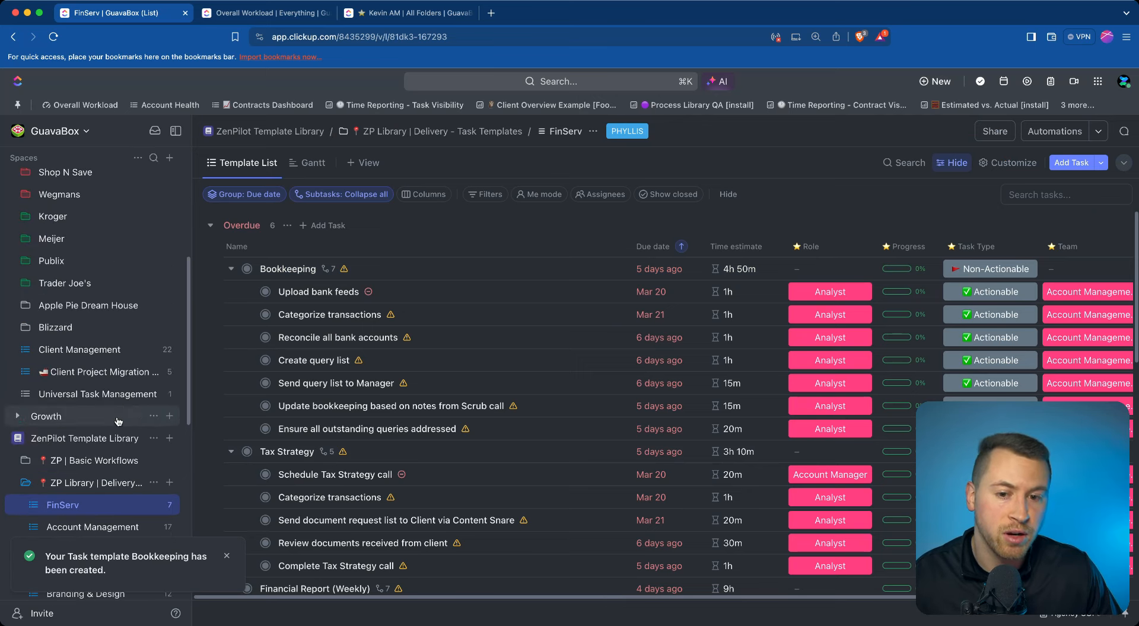
{"action": "scroll", "coordinate": [106, 356], "scroll_direction": "up", "scroll_amount": 1}
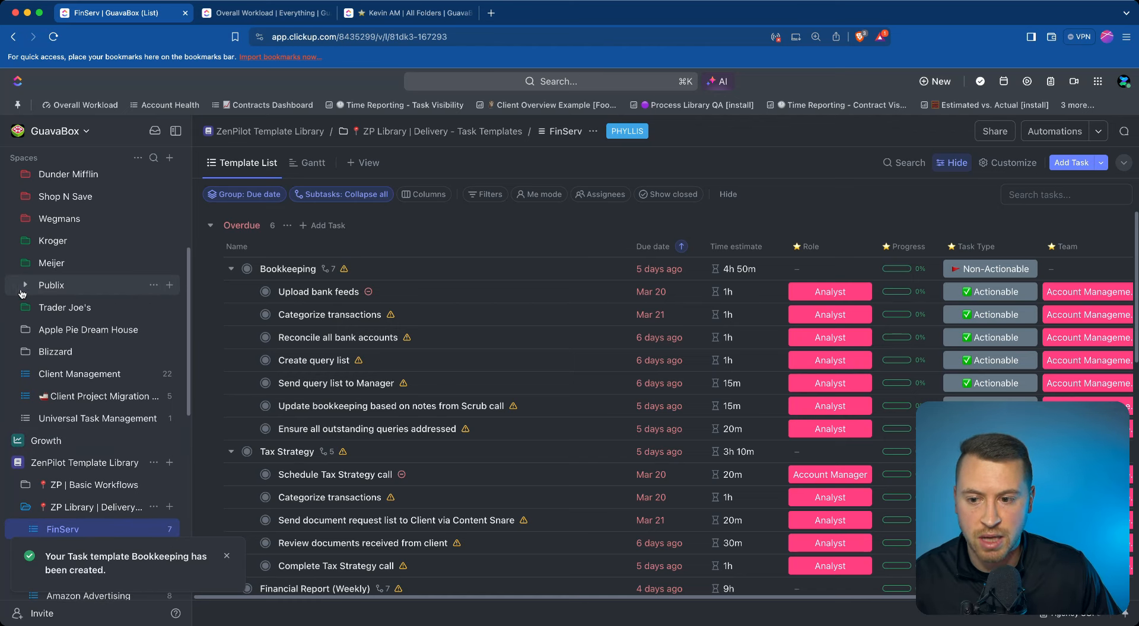
{"action": "left_click", "coordinate": [89, 286]}
{"action": "left_click", "coordinate": [89, 310]}
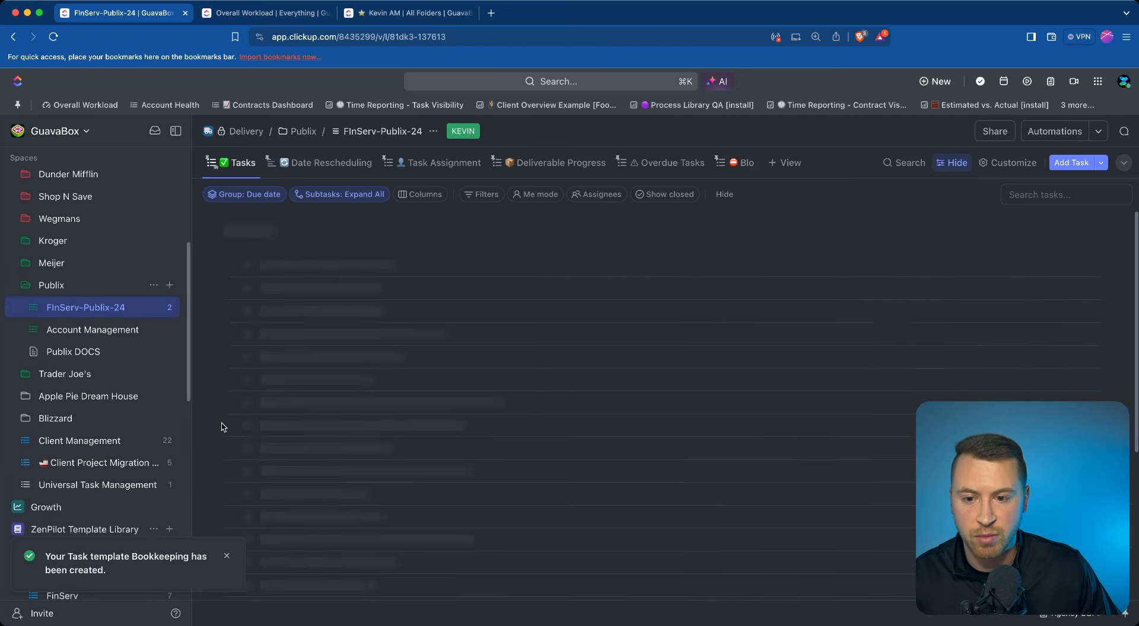
- Browse templates for the FInServ-Publix-24 list, filter to Task templates only, search for "bookkee" and open the Bookkeeping template
{"action": "left_click", "coordinate": [169, 311]}
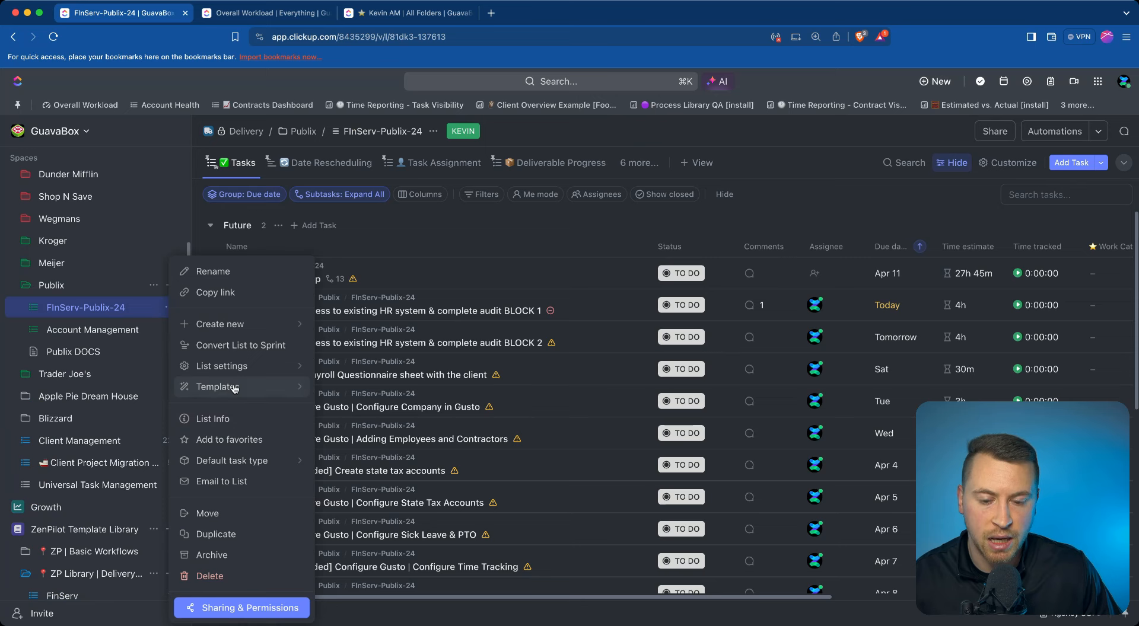
{"action": "mouse_move", "coordinate": [249, 383]}
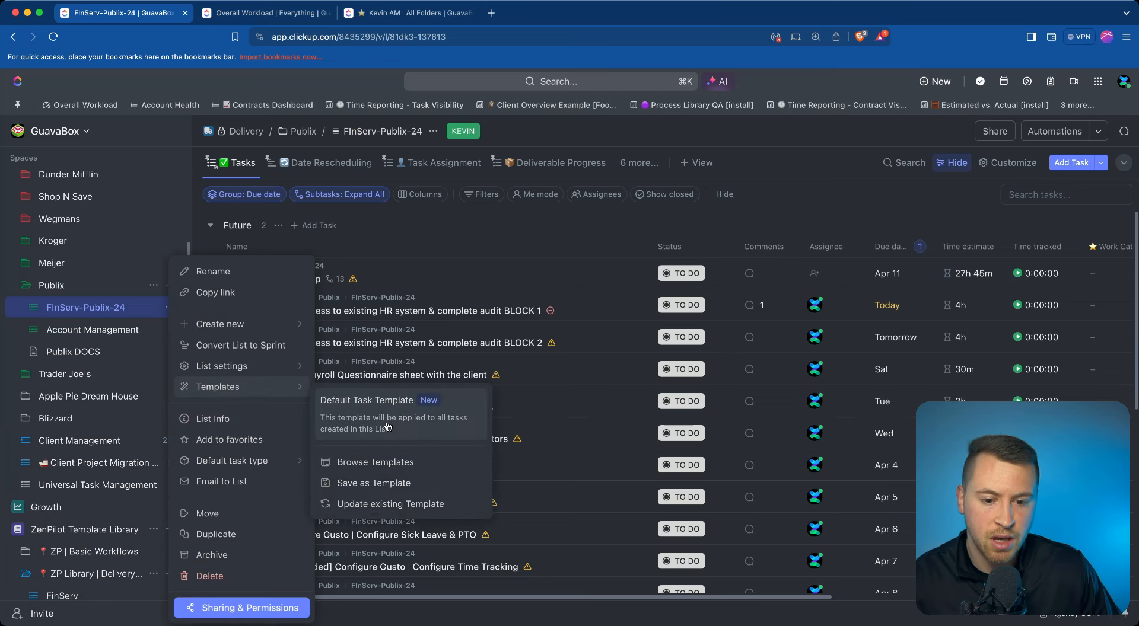
{"action": "left_click", "coordinate": [388, 460]}
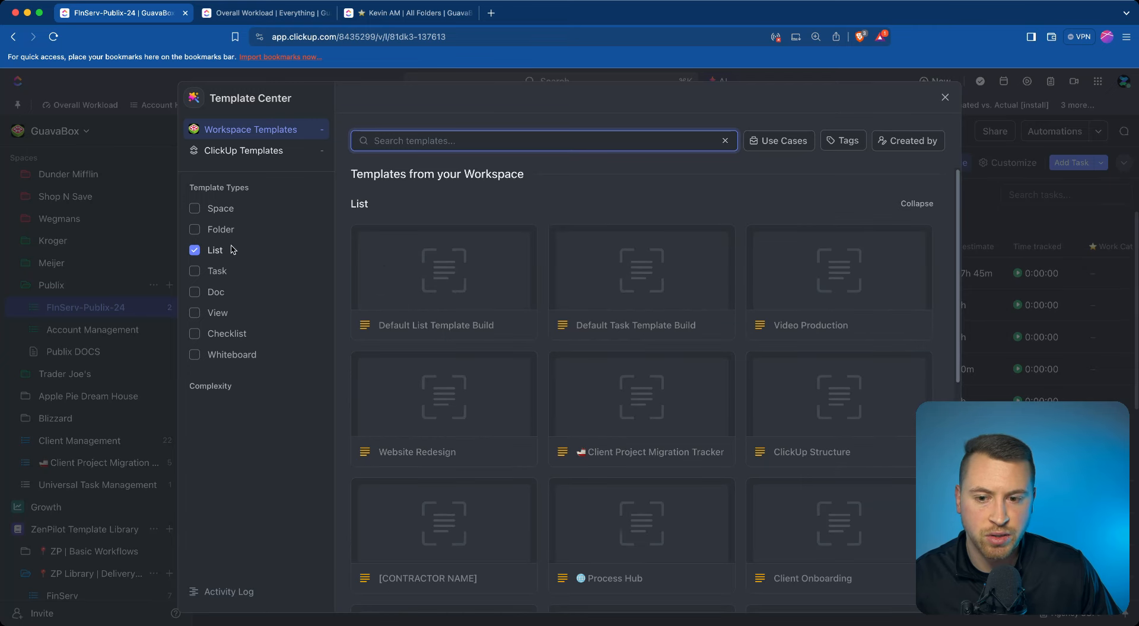
{"action": "left_click", "coordinate": [195, 272]}
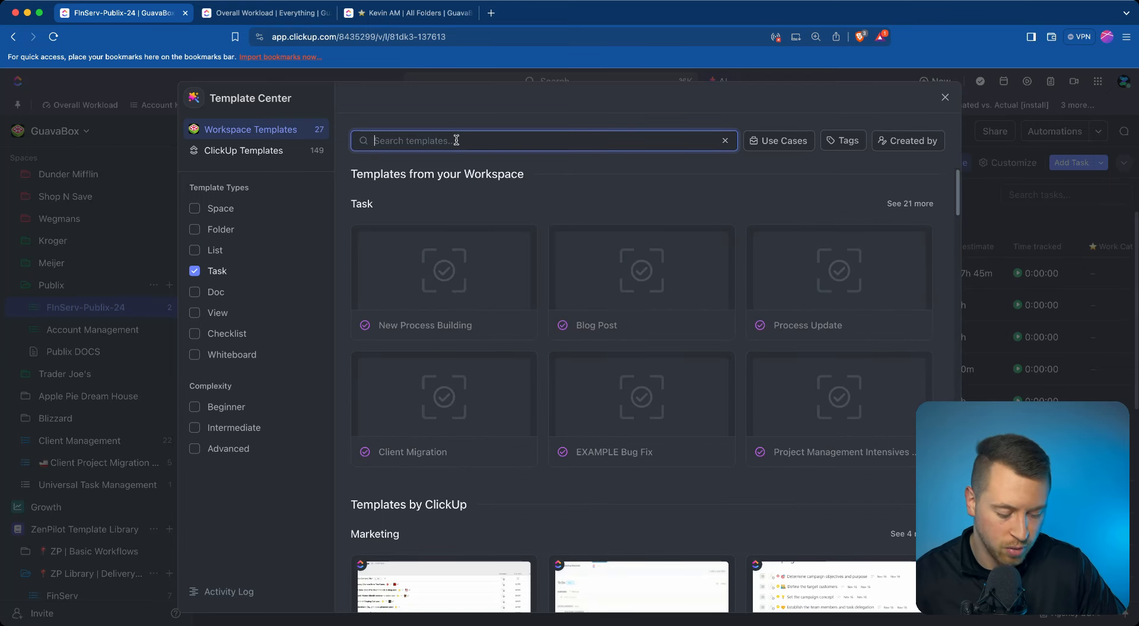
{"action": "type", "text": "bookkee"}
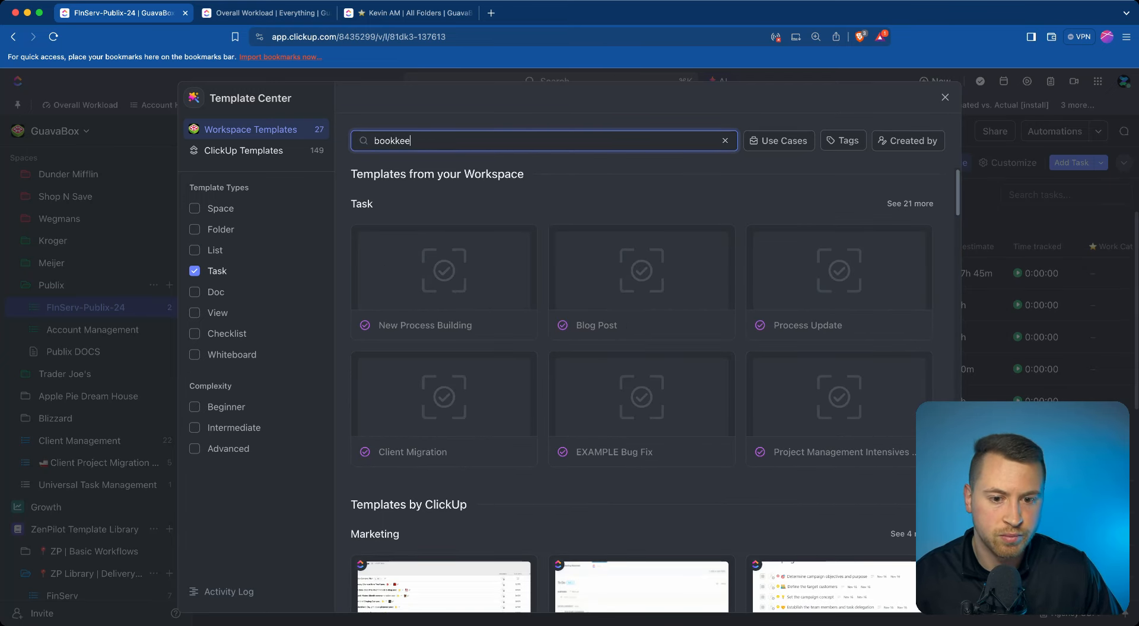
{"action": "left_click", "coordinate": [453, 274]}
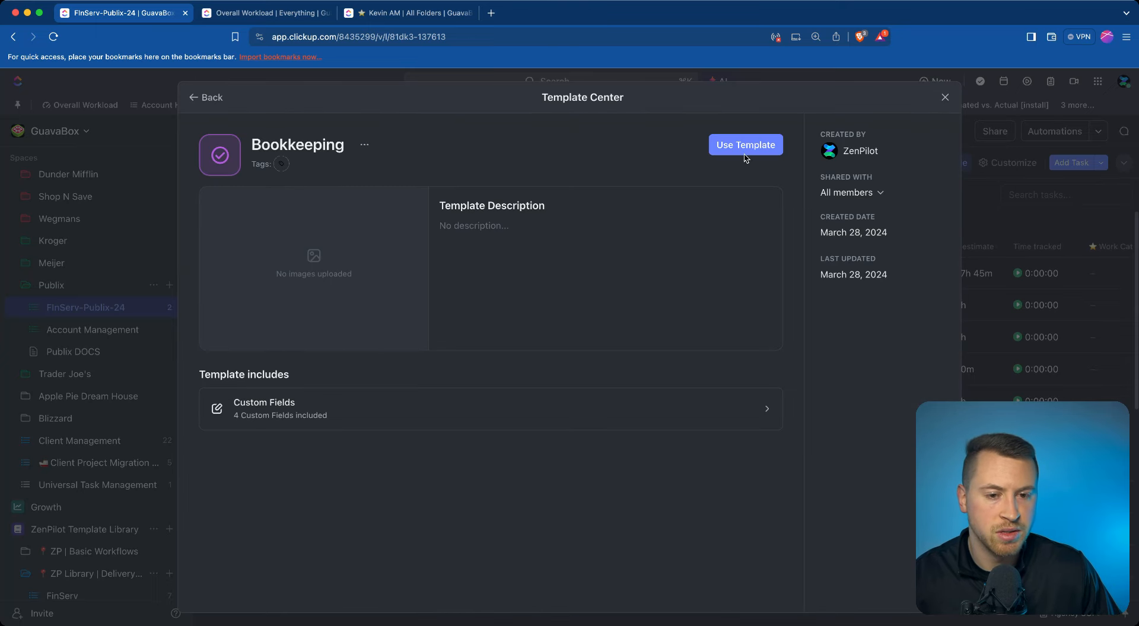
- Use the Bookkeeping template in FInServ-Publix-24, importing everything and remapping subtask dates to a parent due date of 4/26/2024
{"action": "left_click", "coordinate": [752, 143]}
{"action": "left_click", "coordinate": [446, 163]}
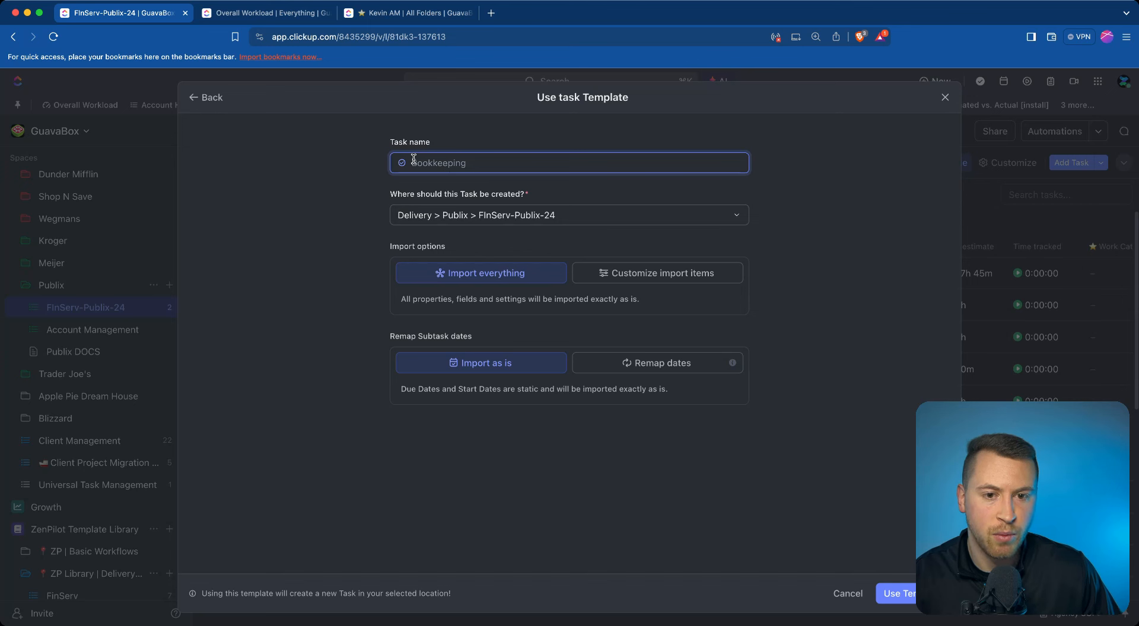
{"action": "left_click", "coordinate": [646, 363]}
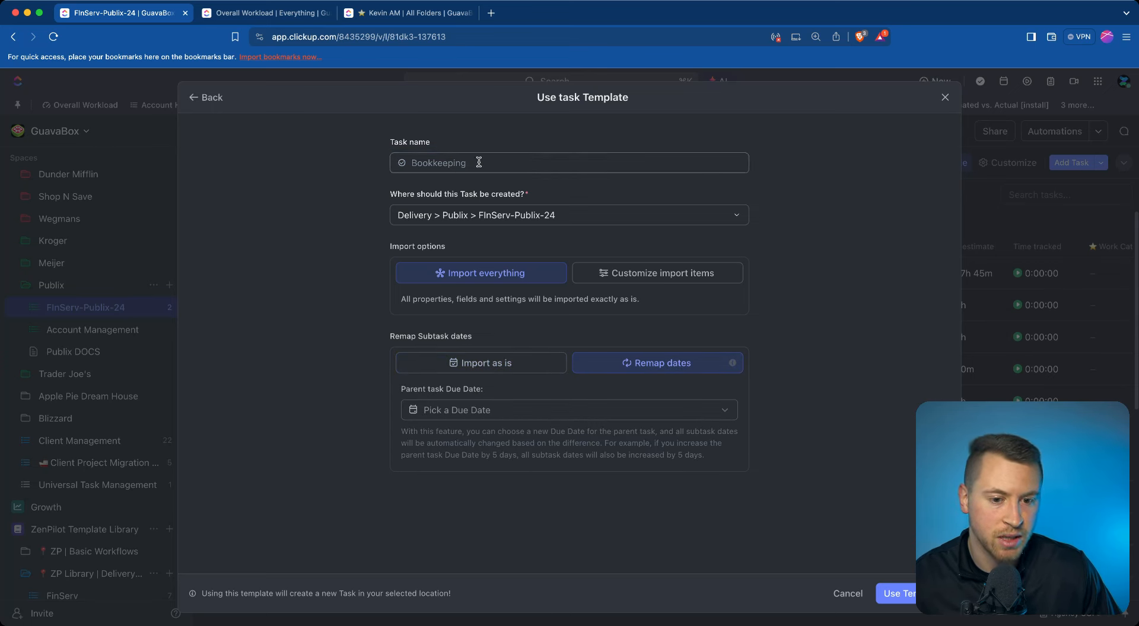
{"action": "left_click", "coordinate": [478, 411]}
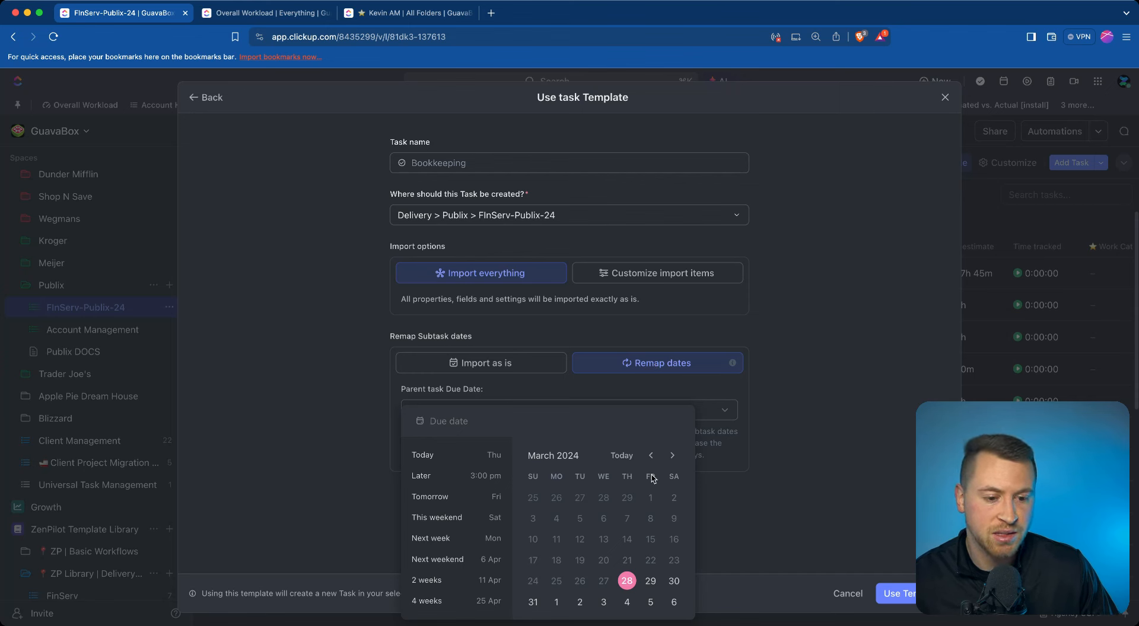
{"action": "left_click", "coordinate": [671, 455]}
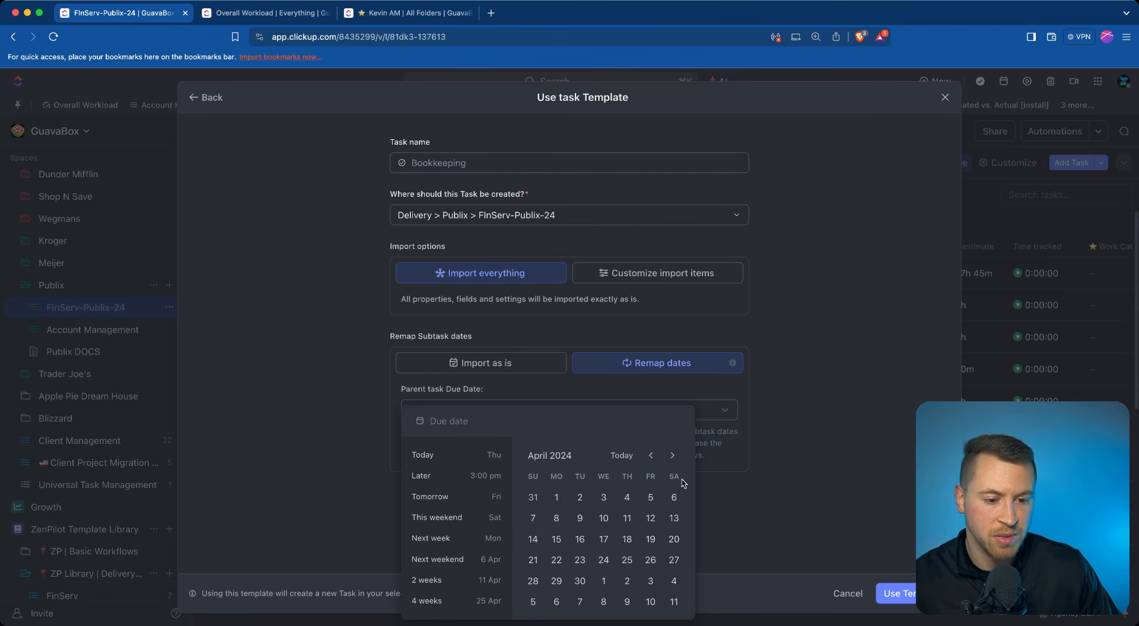
{"action": "left_click", "coordinate": [650, 561]}
{"action": "left_click", "coordinate": [923, 593]}
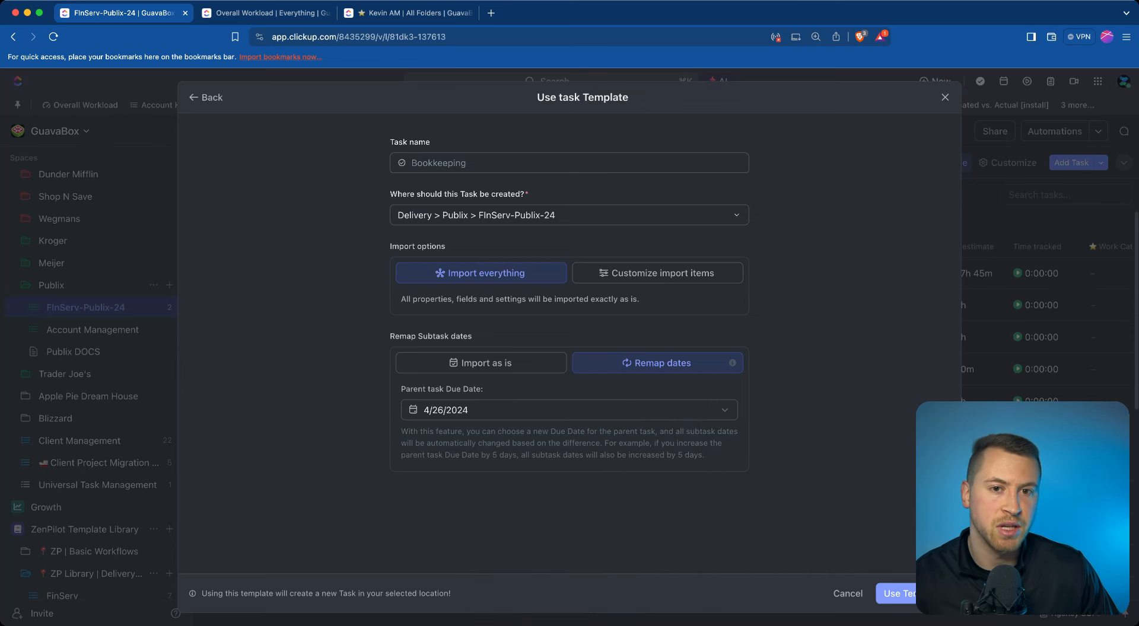
{"action": "left_click", "coordinate": [923, 594]}
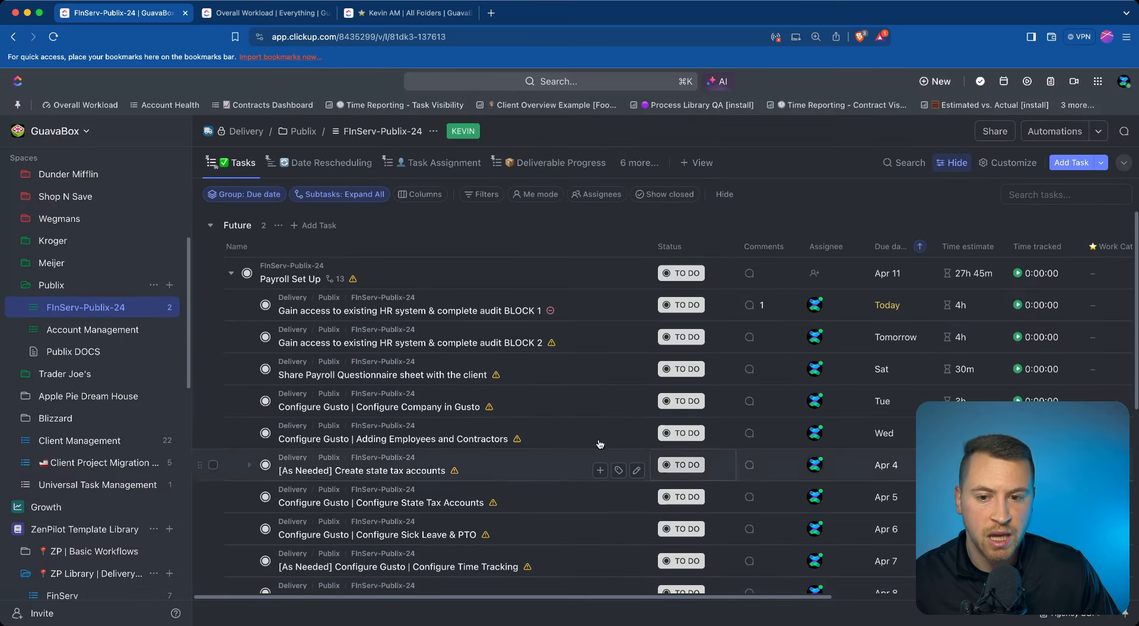
- Collapse the subtasks of Payroll Set Up and Monthly Payroll Management in the task list
{"action": "left_click", "coordinate": [231, 273]}
{"action": "left_click", "coordinate": [231, 305]}
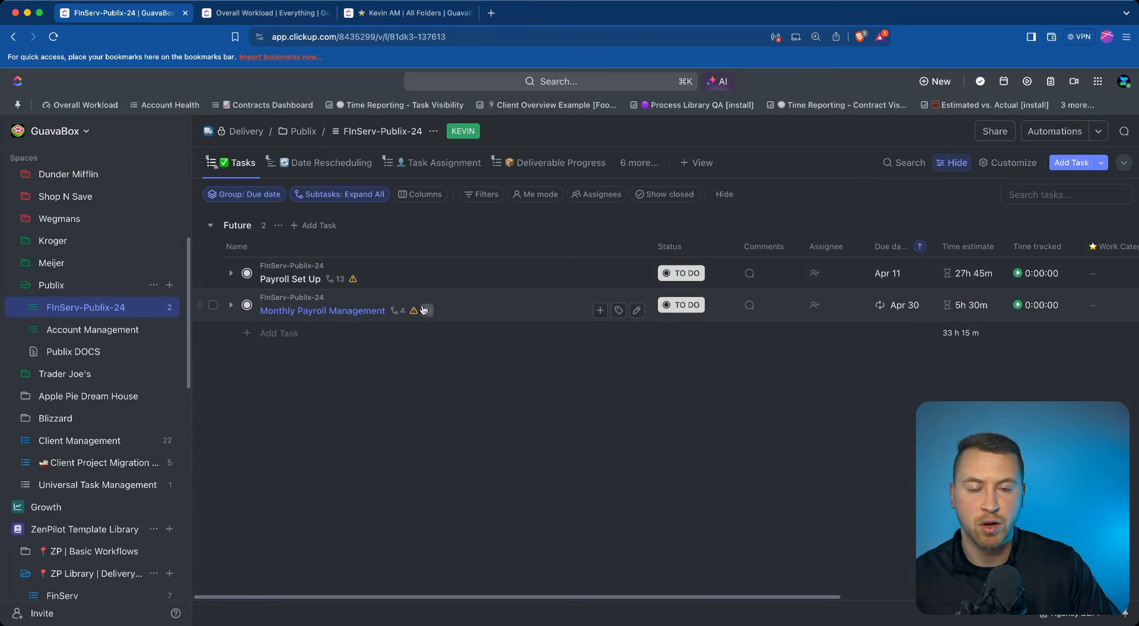
{"action": "mouse_move", "coordinate": [424, 310]}
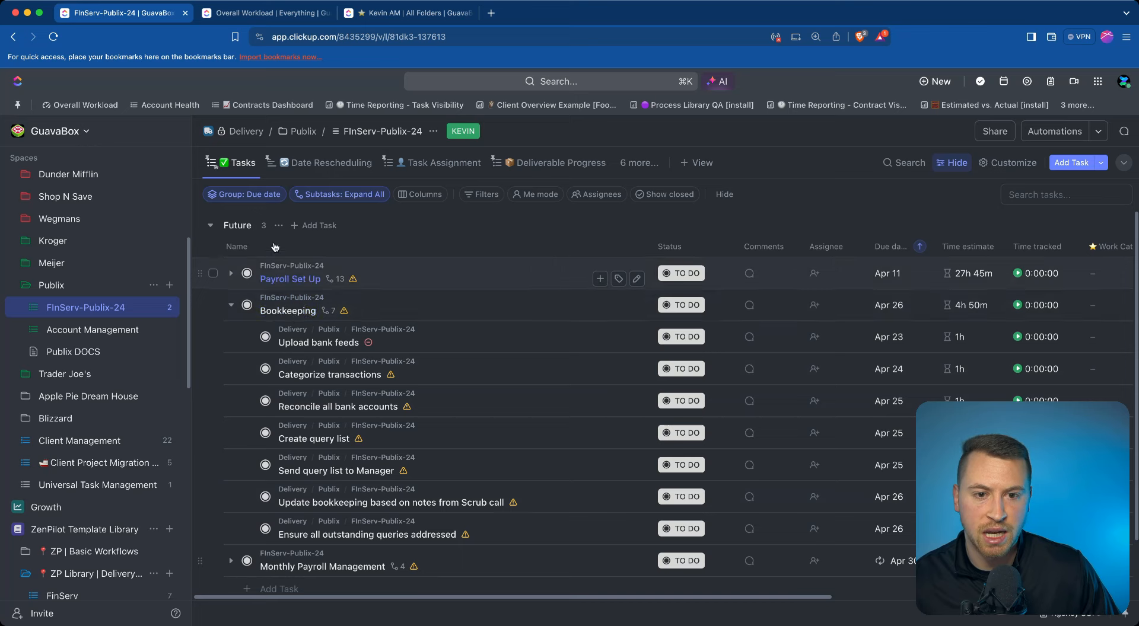
- Open the Task Assignment view of FInServ-Publix-24 and check its grouping options
{"action": "left_click", "coordinate": [423, 165]}
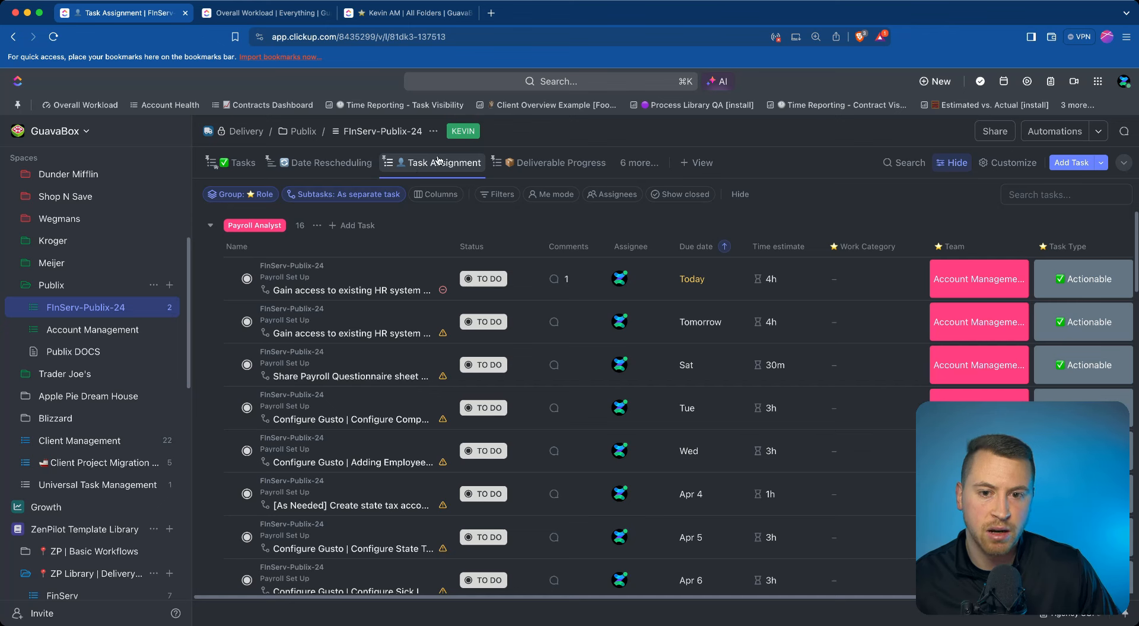
{"action": "left_click", "coordinate": [238, 195]}
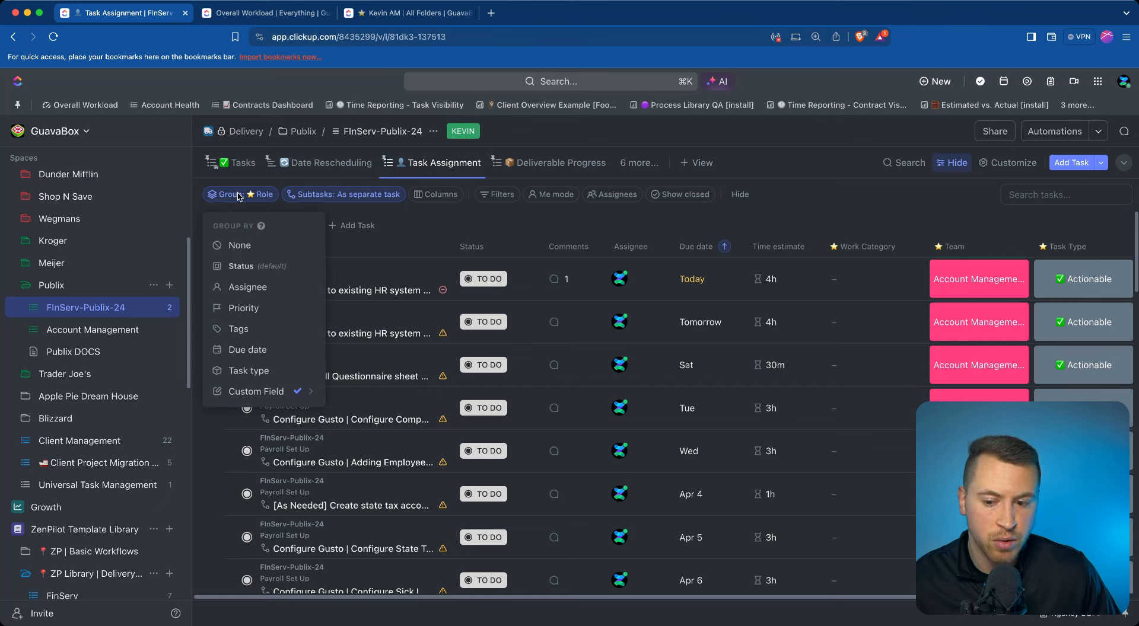
{"action": "scroll", "coordinate": [95, 522], "scroll_direction": "down", "scroll_amount": 1}
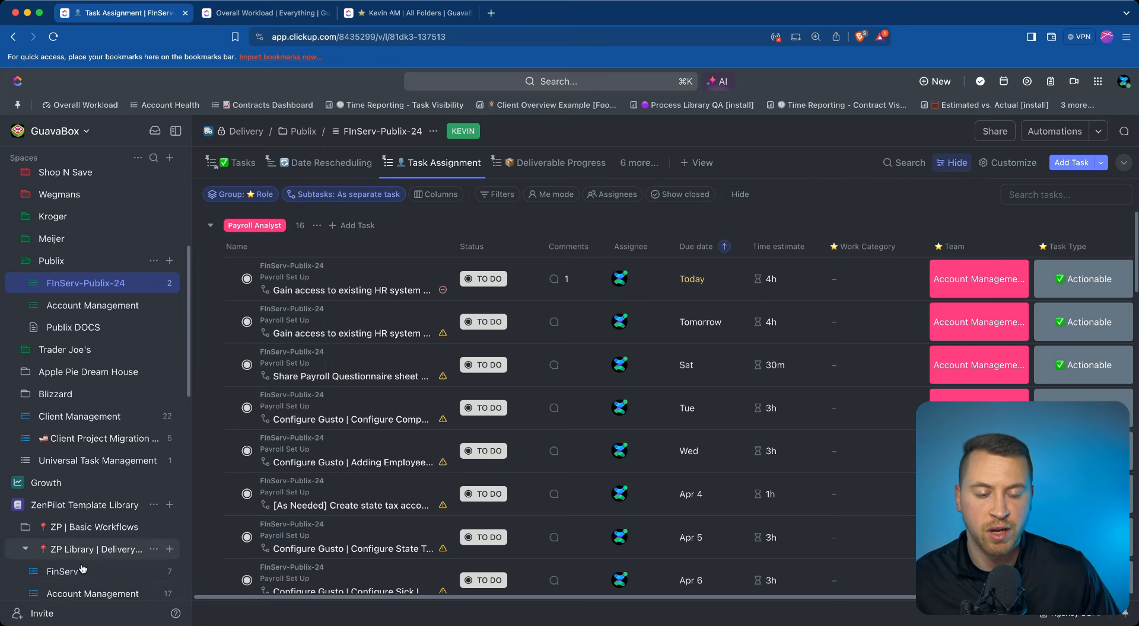
- Open the FinServ template list and inspect the Role field options on the Create query list subtask
{"action": "left_click", "coordinate": [62, 571]}
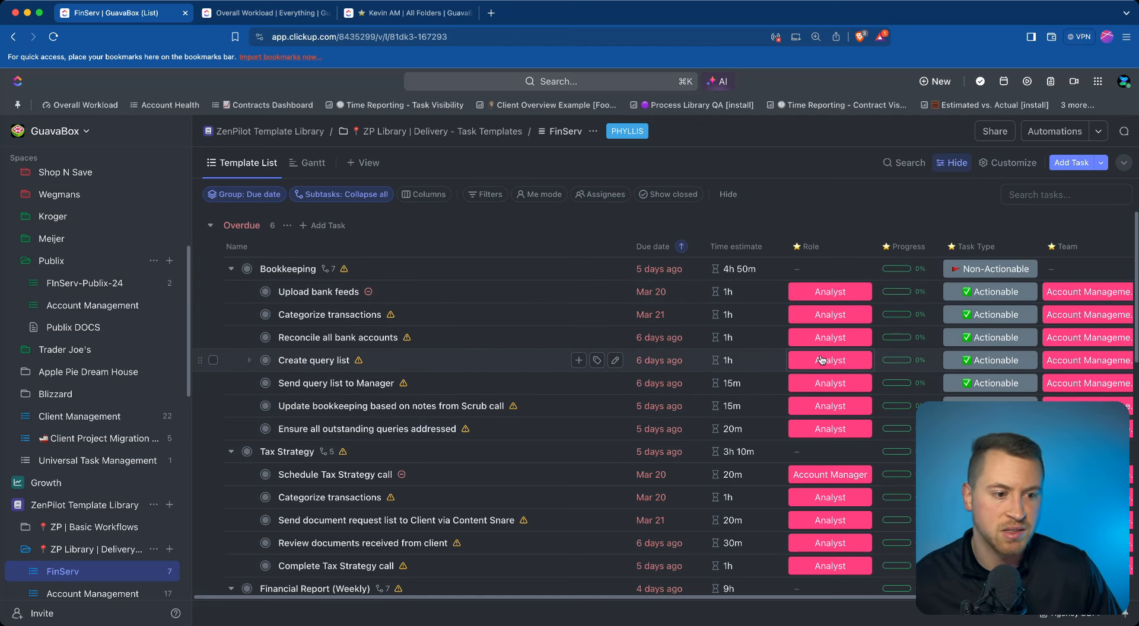
{"action": "left_click", "coordinate": [842, 364]}
{"action": "left_click", "coordinate": [805, 223]}
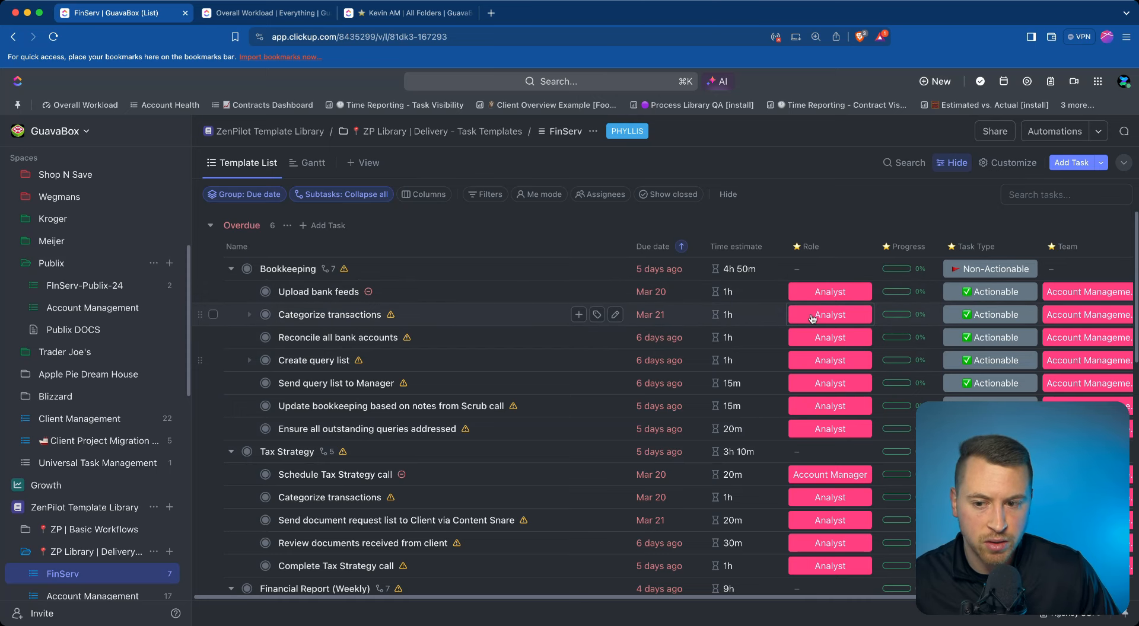
- Return to the Task Assignment view of FInServ-Publix-24 and review the custom fields available for grouping
{"action": "left_click", "coordinate": [70, 286]}
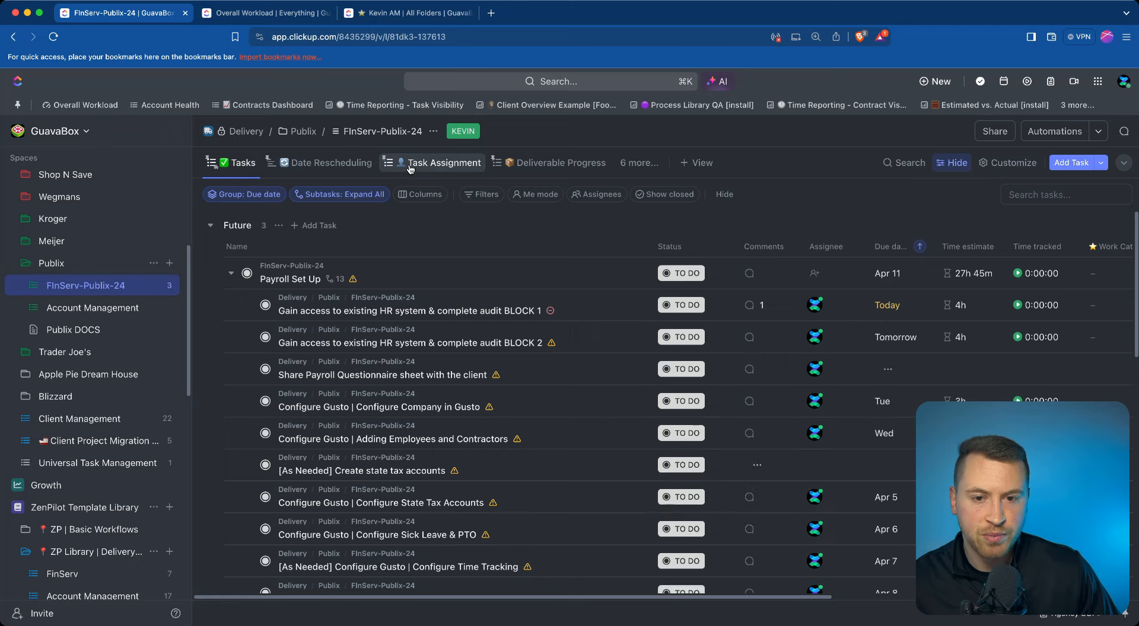
{"action": "left_click", "coordinate": [248, 195]}
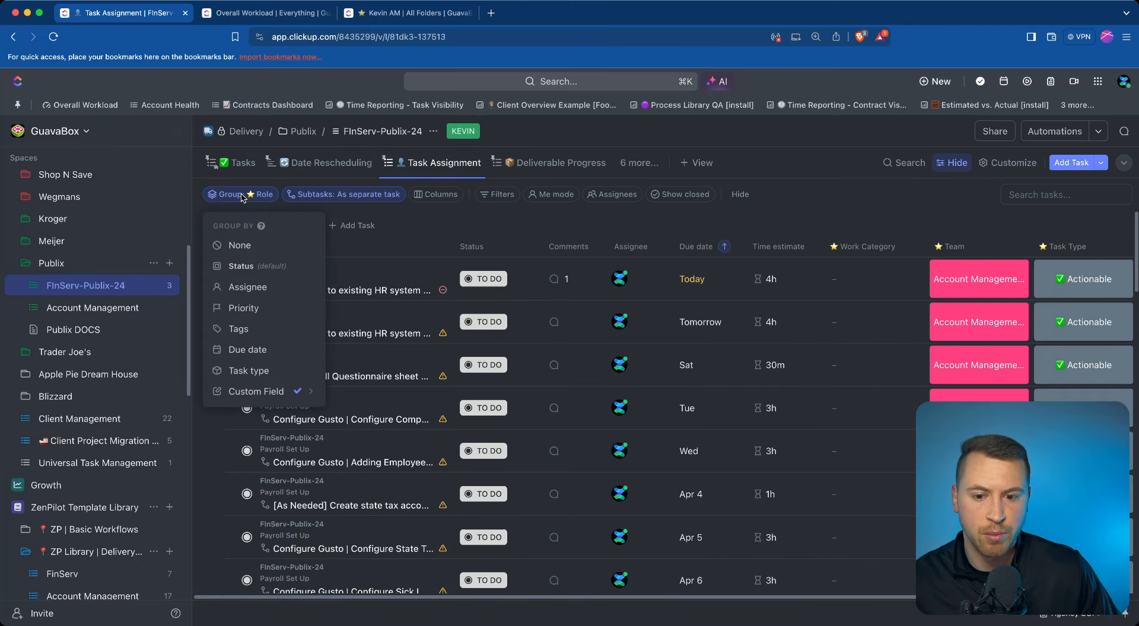
{"action": "mouse_move", "coordinate": [265, 391]}
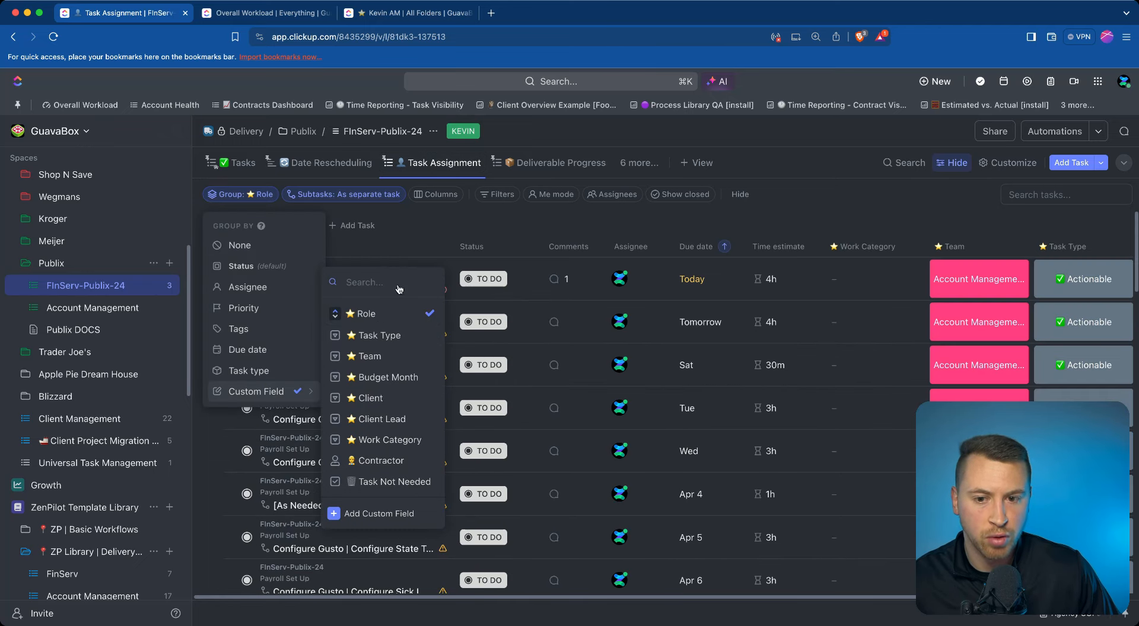
{"action": "left_click", "coordinate": [436, 239]}
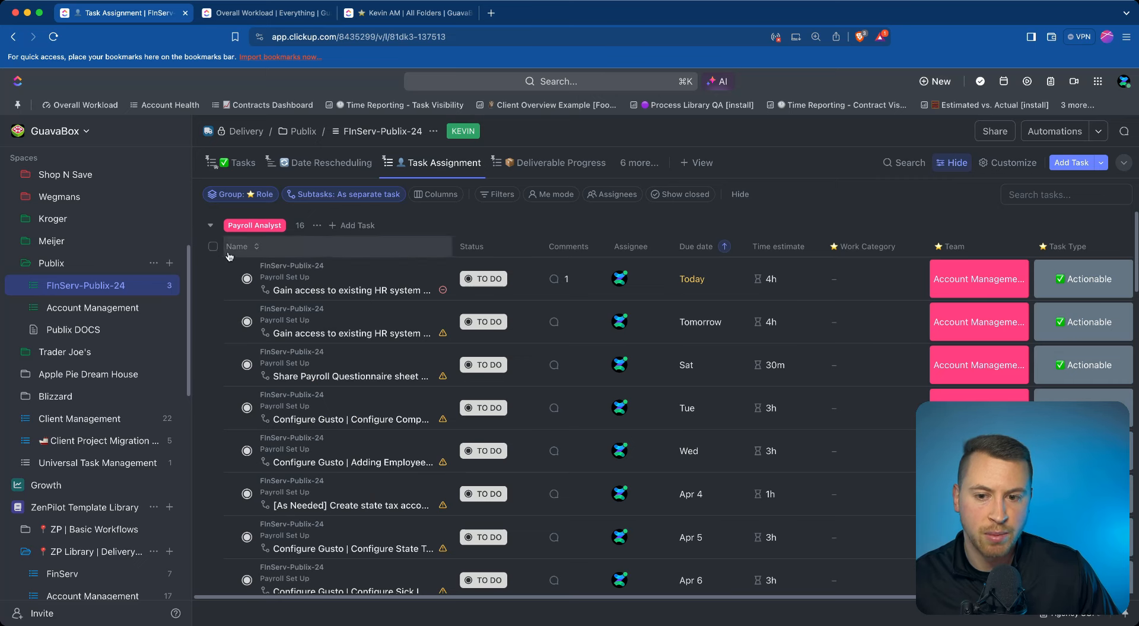
- Assign all tasks in the Payroll Analyst group to Me, clear the selection and collapse the group
{"action": "left_click", "coordinate": [213, 246]}
{"action": "scroll", "coordinate": [261, 238], "scroll_direction": "down", "scroll_amount": 1}
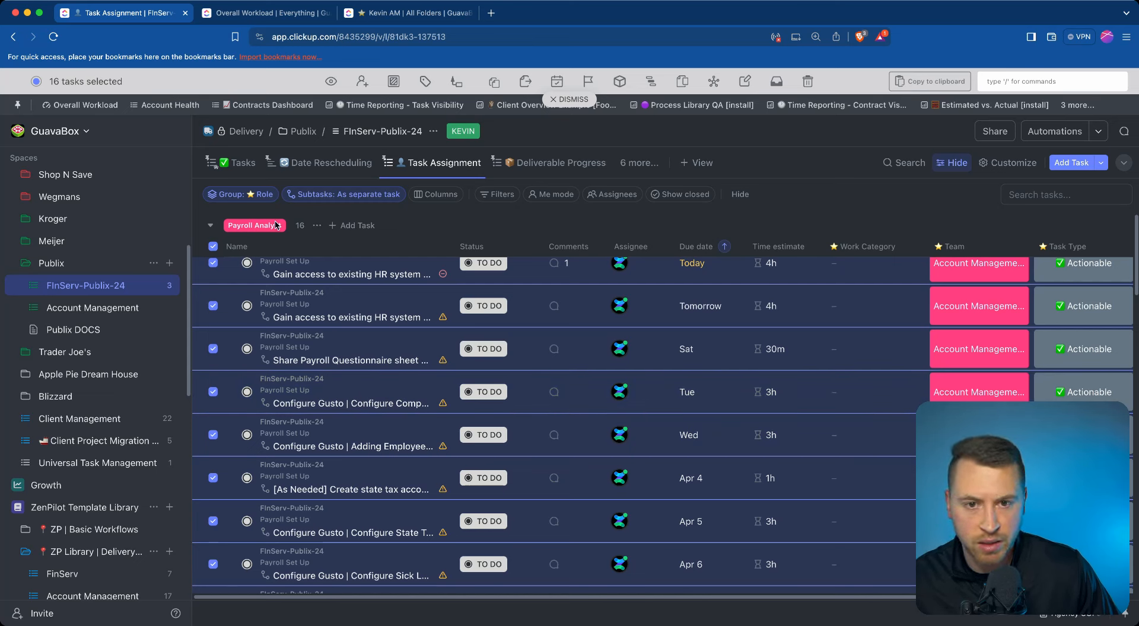
{"action": "left_click", "coordinate": [362, 81]}
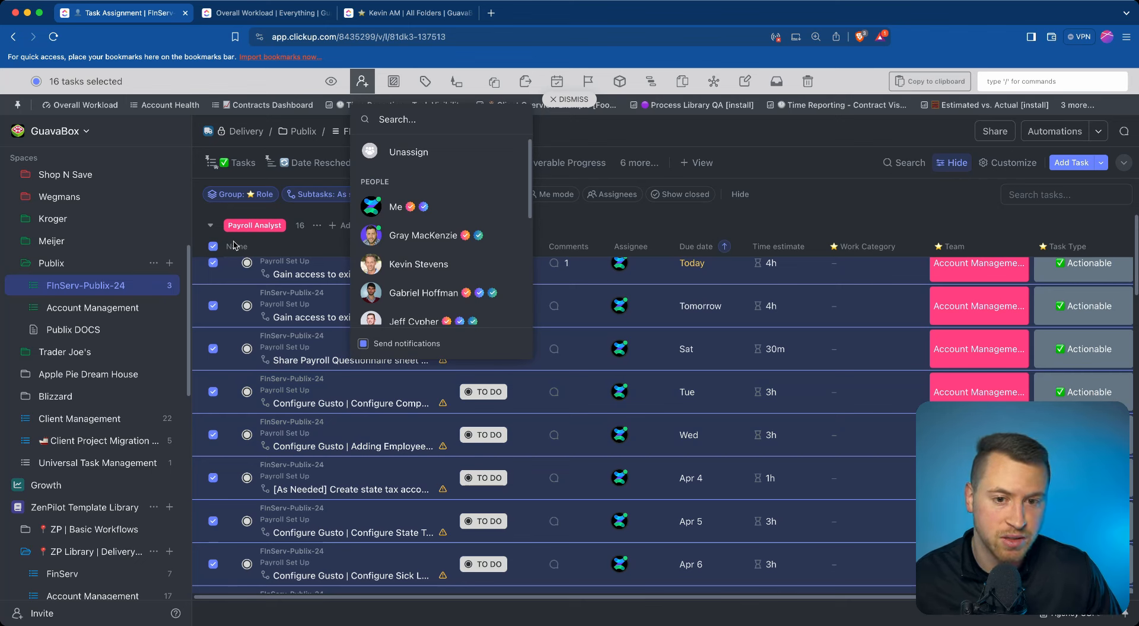
{"action": "left_click", "coordinate": [375, 206]}
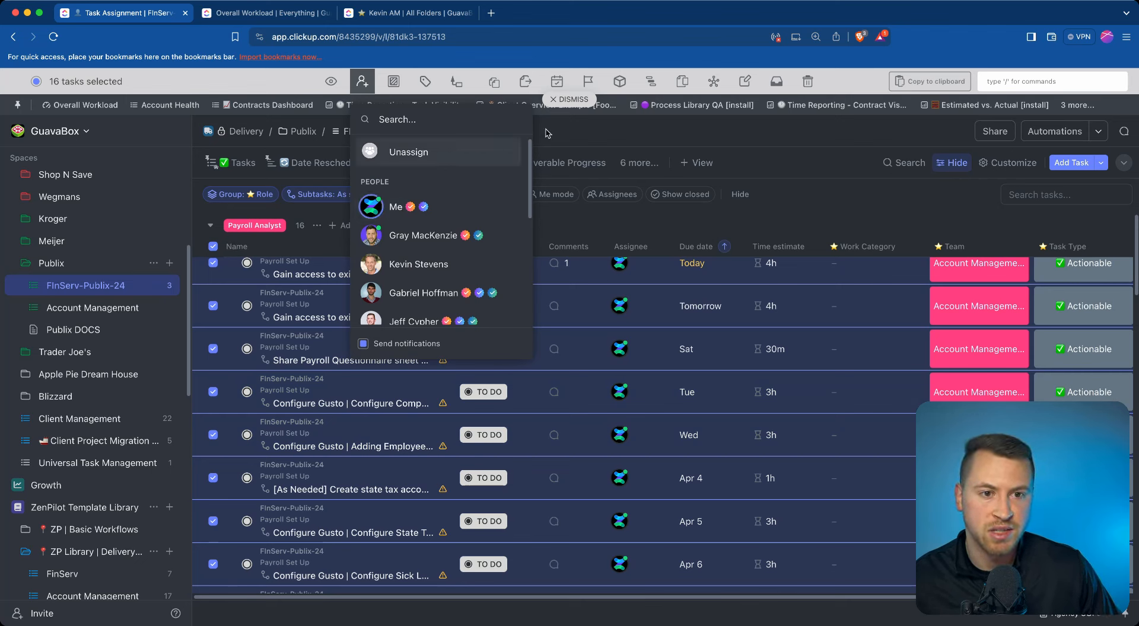
{"action": "left_click", "coordinate": [569, 102]}
{"action": "left_click", "coordinate": [569, 99]}
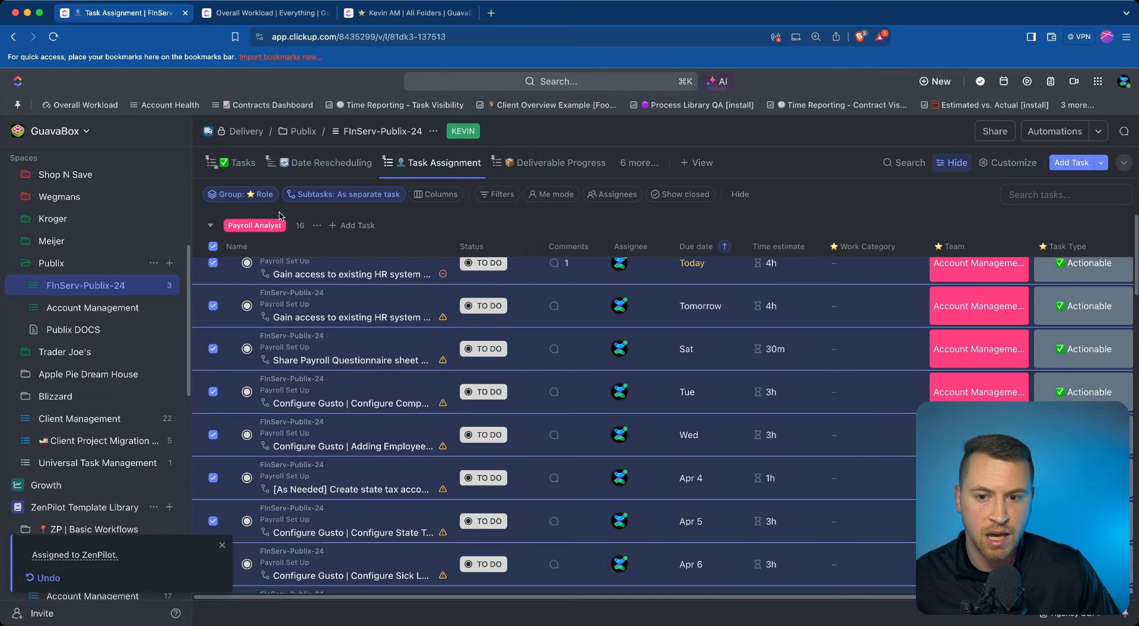
{"action": "left_click", "coordinate": [214, 246]}
{"action": "left_click", "coordinate": [210, 226]}
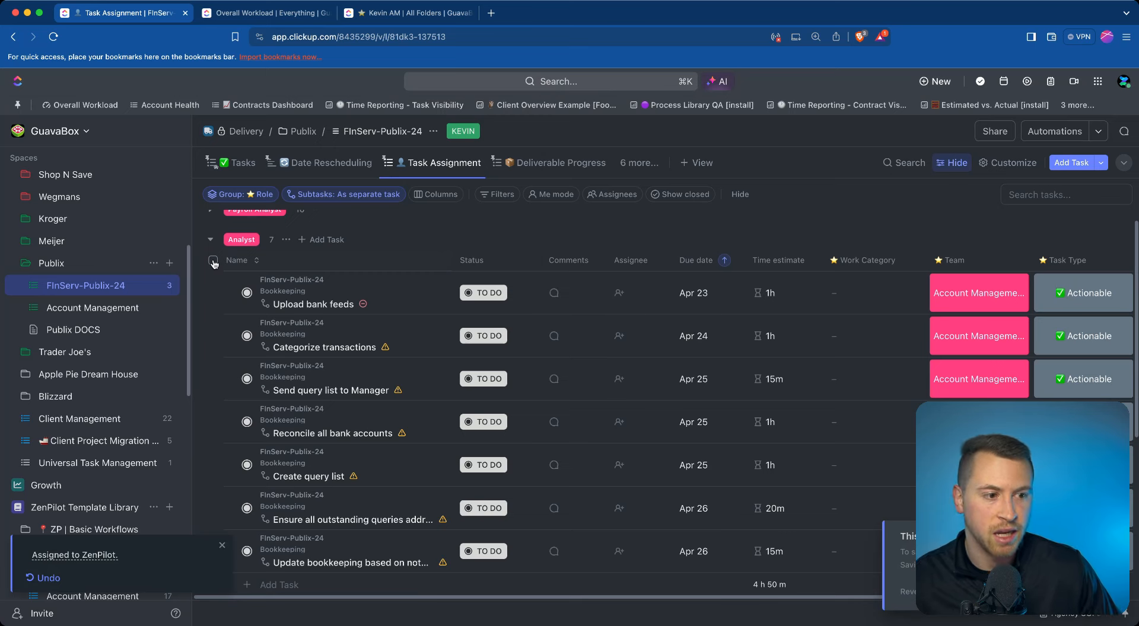
- Assign all tasks in the Analyst group to the first team member listed after Me and clear the selection
{"action": "left_click", "coordinate": [213, 261]}
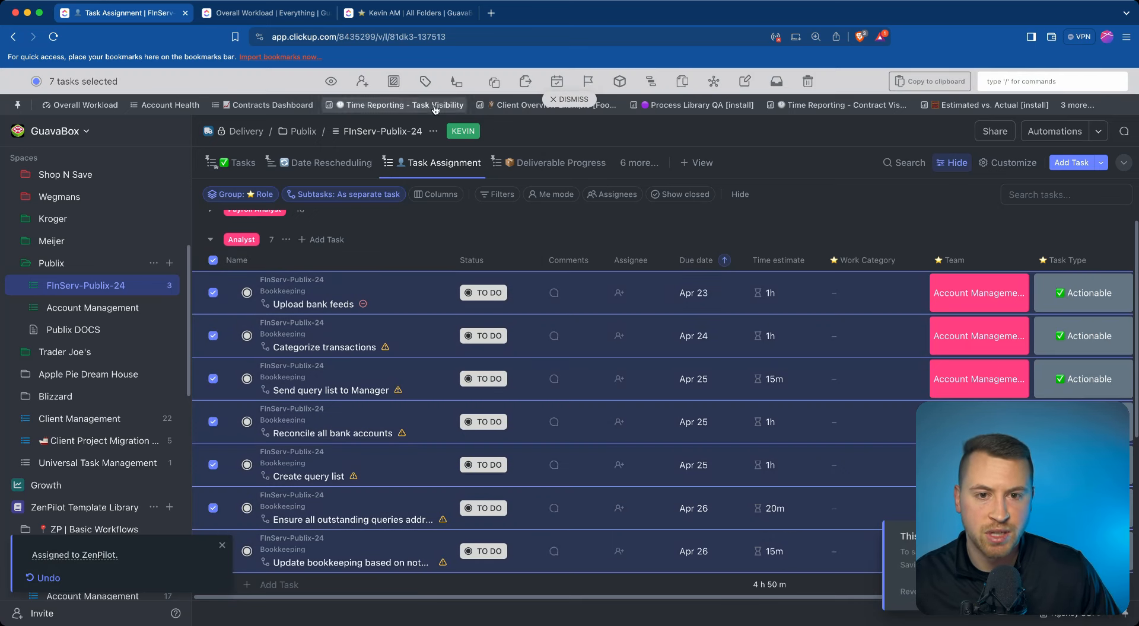
{"action": "left_click", "coordinate": [360, 82]}
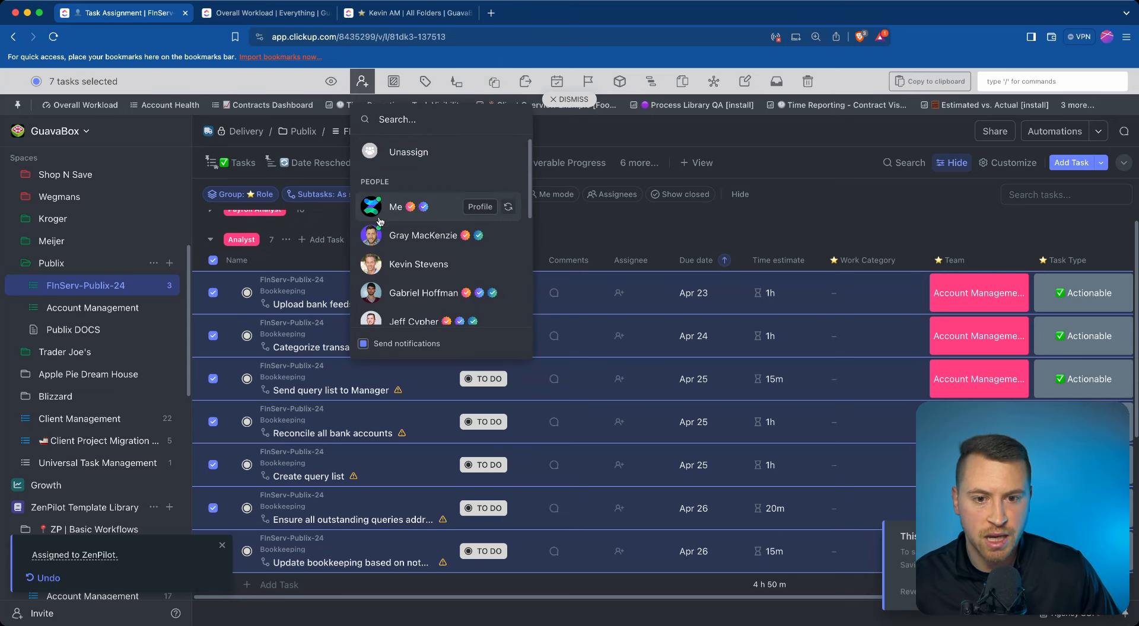
{"action": "left_click", "coordinate": [403, 236]}
{"action": "left_click", "coordinate": [562, 100]}
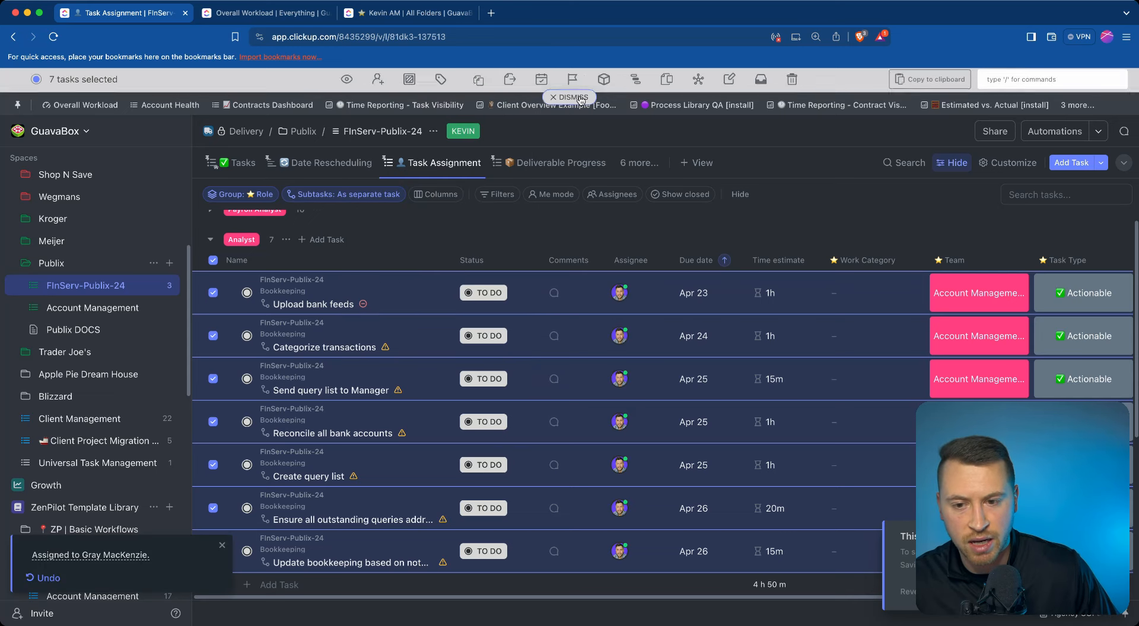
{"action": "scroll", "coordinate": [541, 291], "scroll_direction": "down", "scroll_amount": 3}
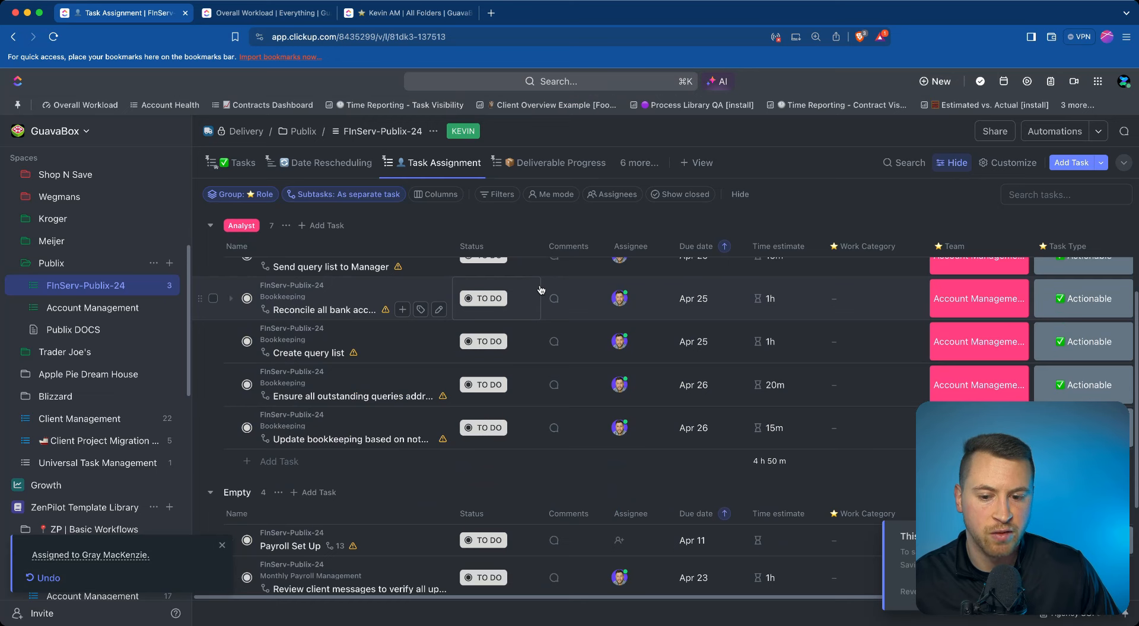
- Return to the Tasks view of FInServ-Publix-24 and review the imported tasks by due date
{"action": "scroll", "coordinate": [534, 286], "scroll_direction": "up", "scroll_amount": 3}
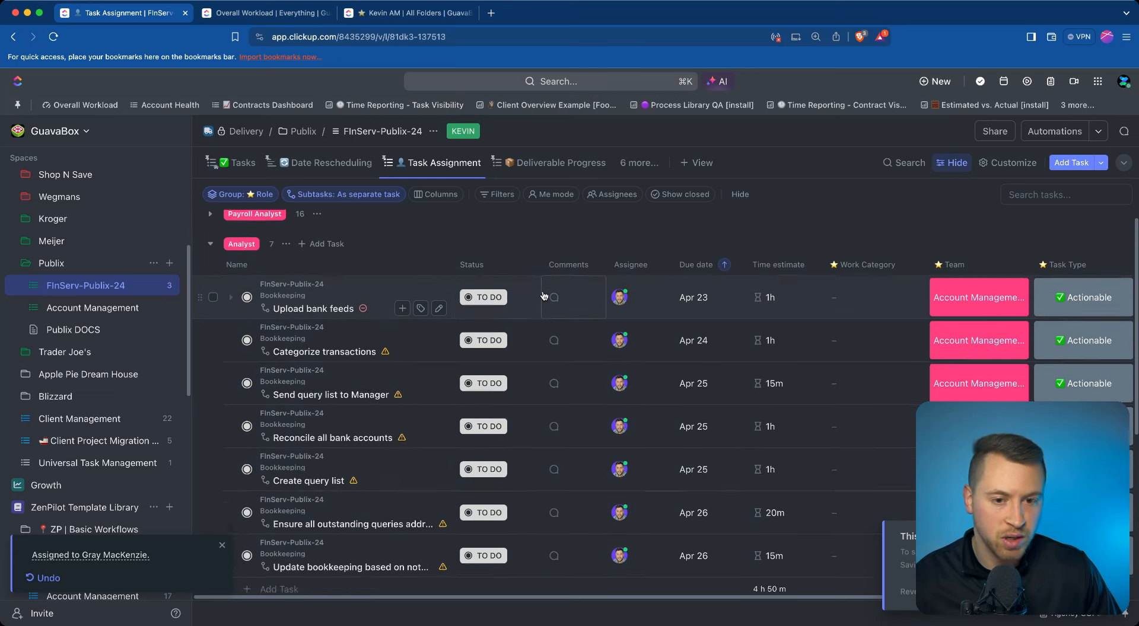
{"action": "left_click", "coordinate": [240, 162]}
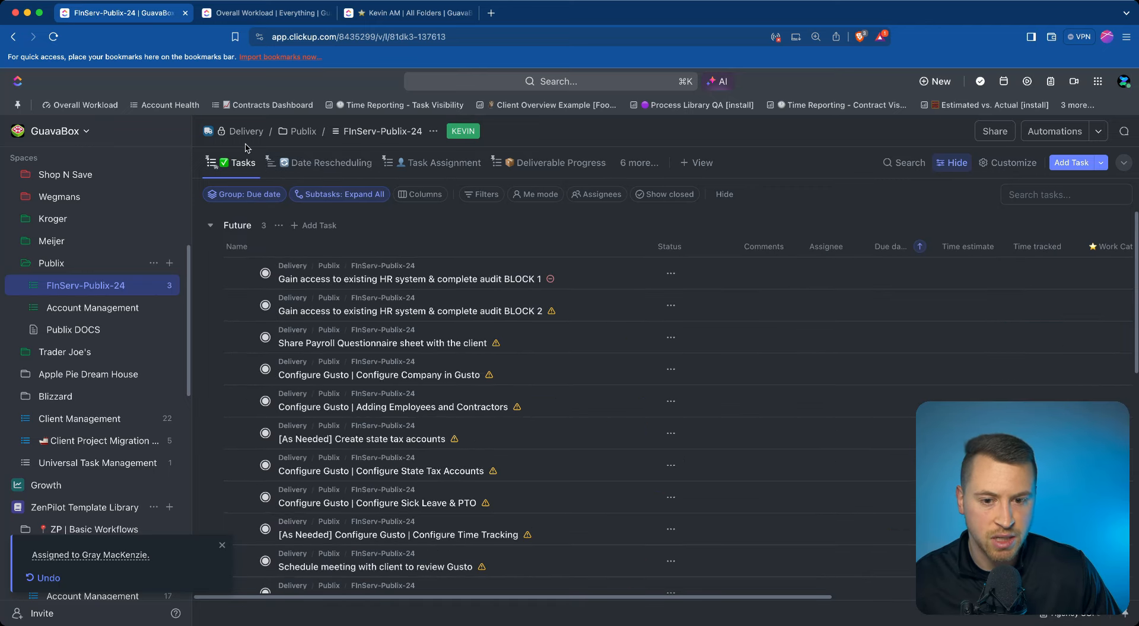
{"action": "scroll", "coordinate": [796, 370], "scroll_direction": "down", "scroll_amount": 2}
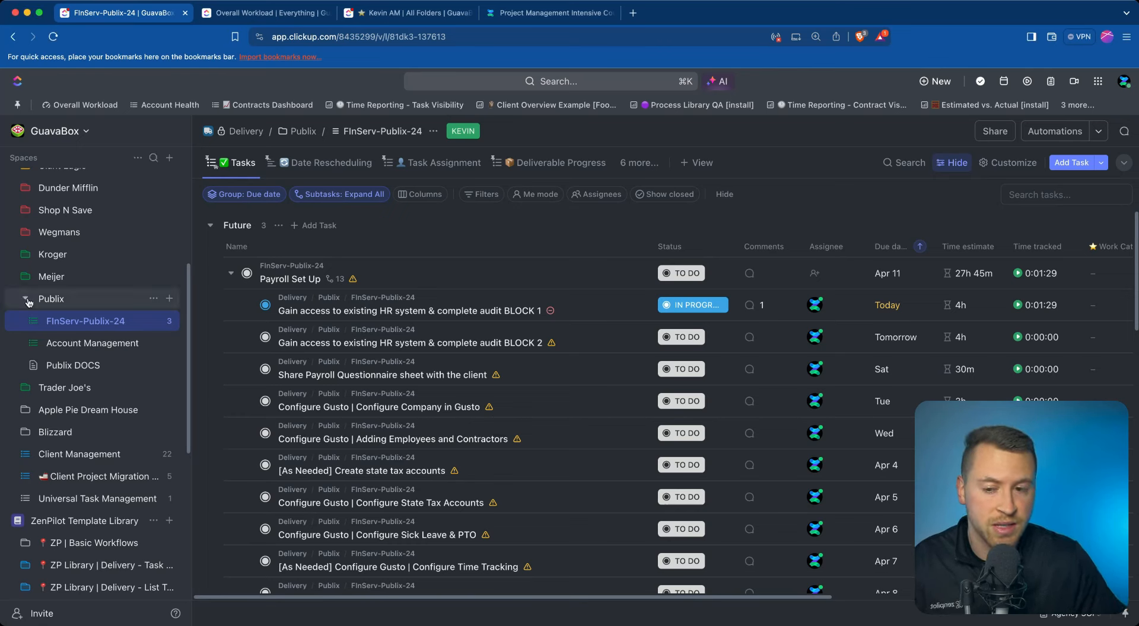
- Review the Meeting Notes and Client Overview pages in Publix DOCS, then collapse the Publix folder
{"action": "left_click", "coordinate": [58, 299]}
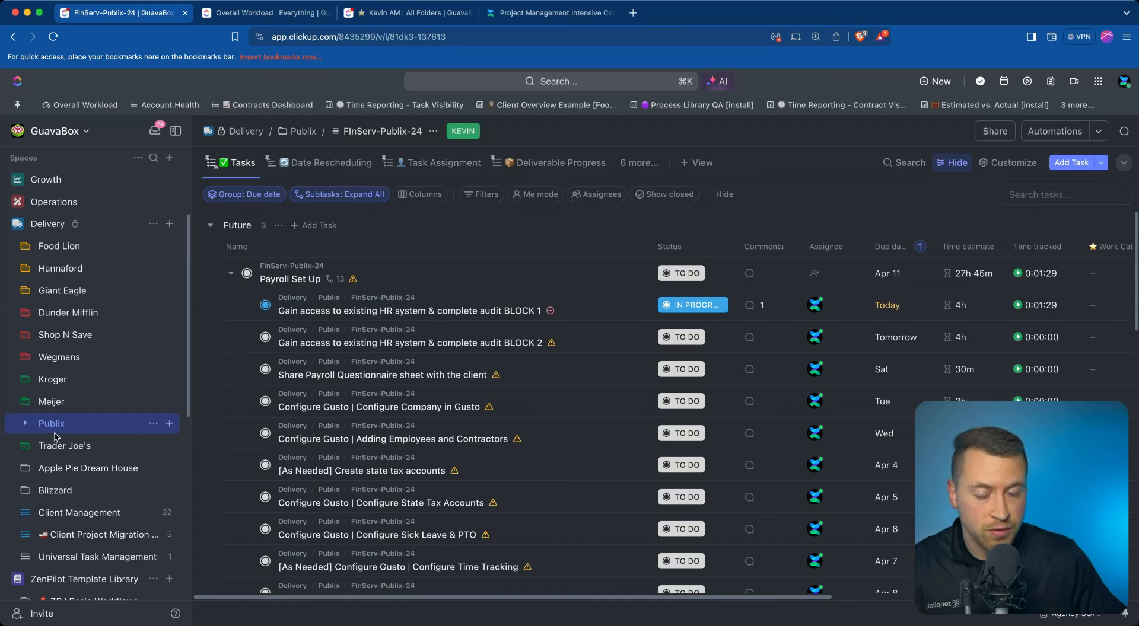
{"action": "left_click", "coordinate": [27, 427]}
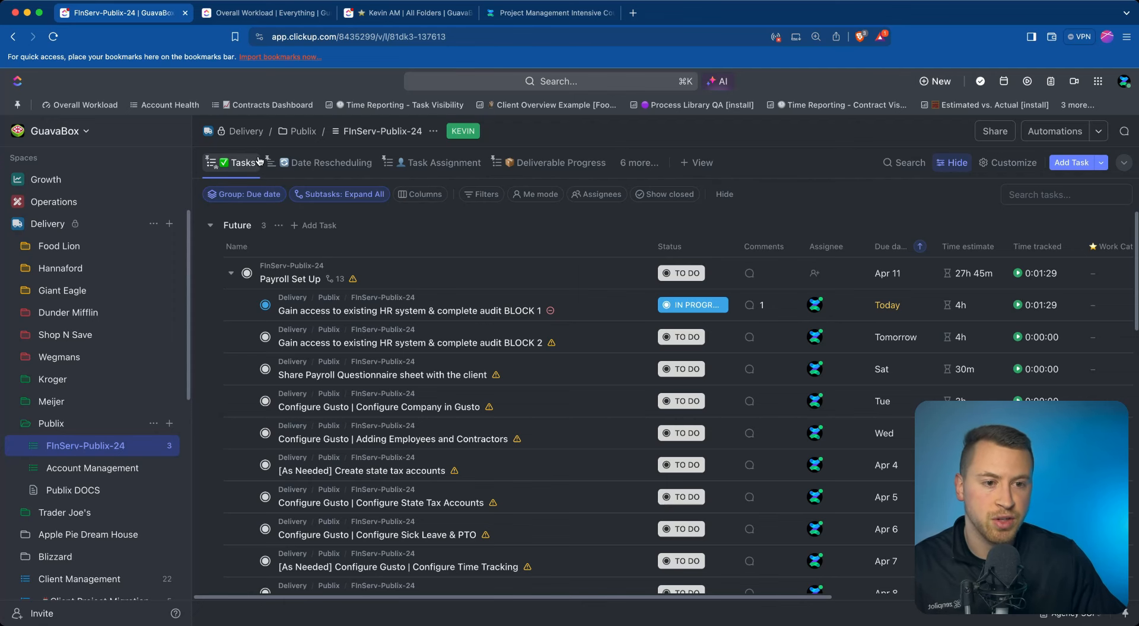
{"action": "left_click", "coordinate": [75, 488]}
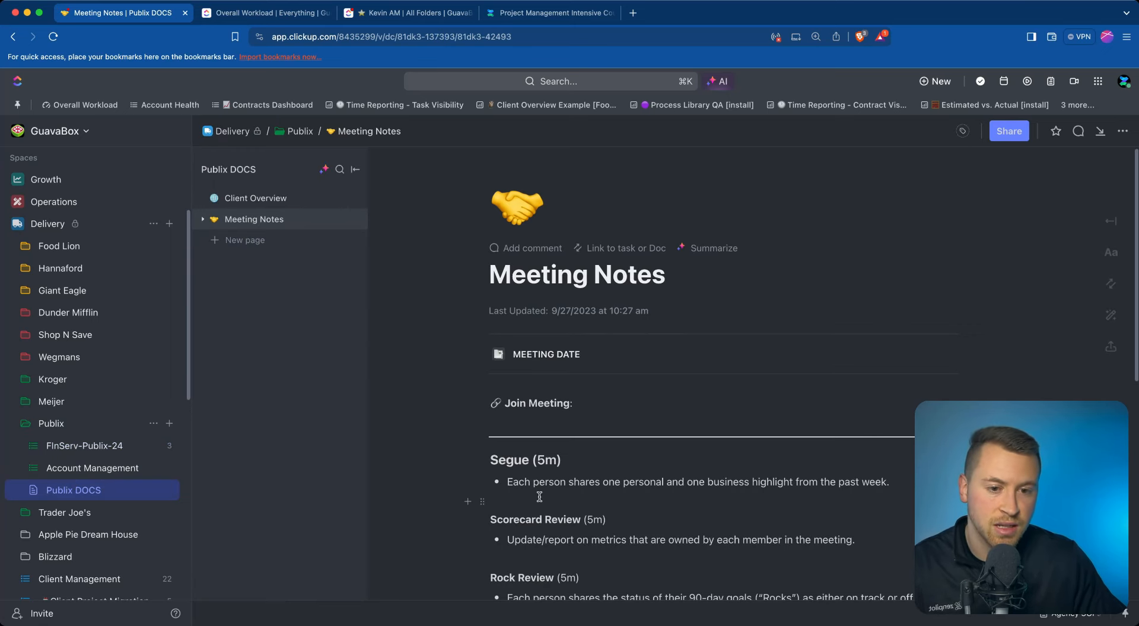
{"action": "scroll", "coordinate": [375, 343], "scroll_direction": "down", "scroll_amount": 4}
{"action": "left_click", "coordinate": [256, 200]}
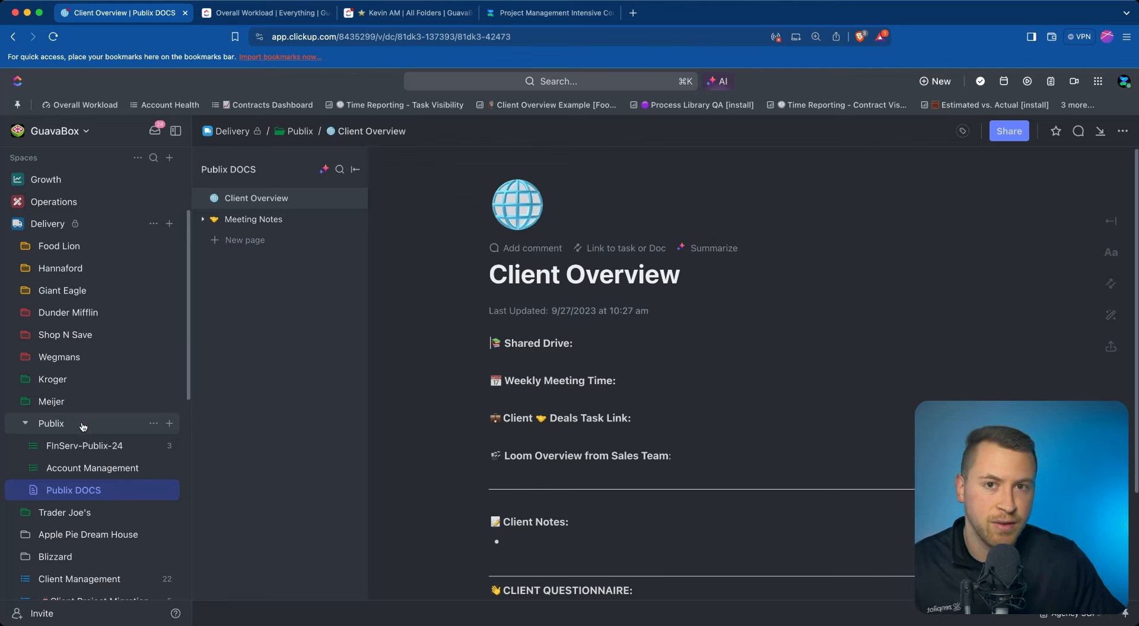
{"action": "left_click", "coordinate": [25, 424]}
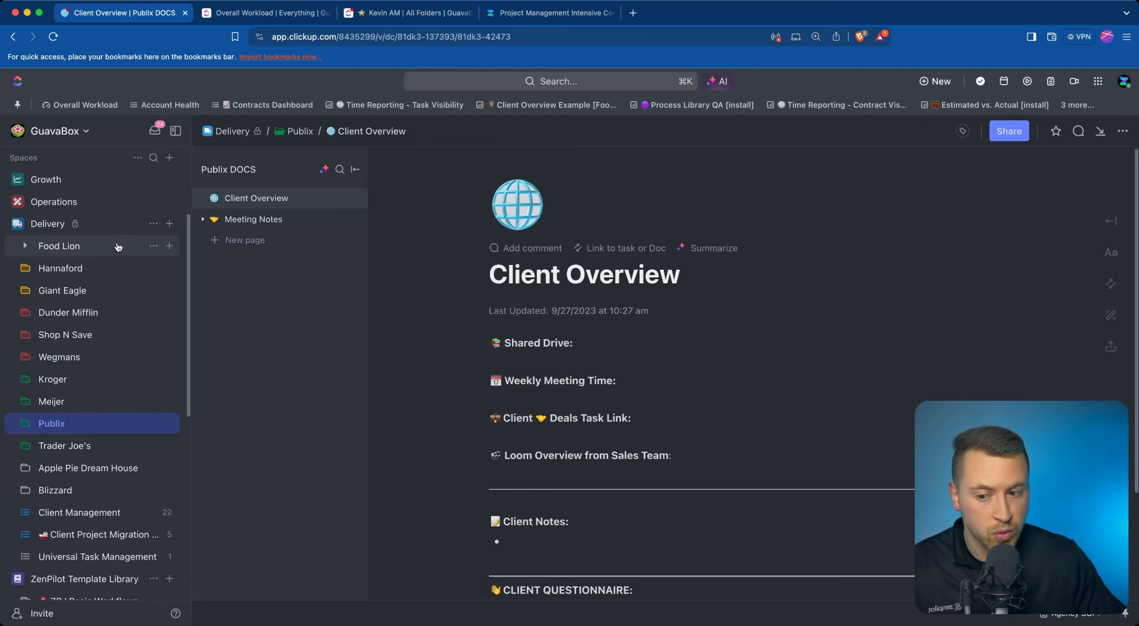
- Inspect the options for creating a new folder in the Delivery space and close the dialog without creating one
{"action": "left_click", "coordinate": [153, 224]}
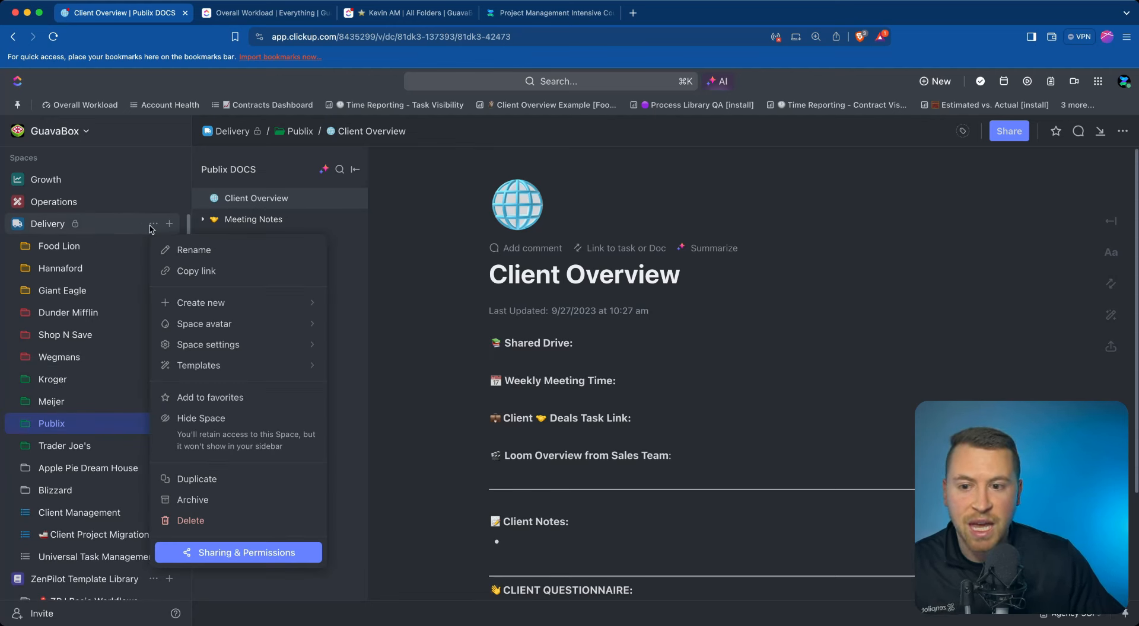
{"action": "mouse_move", "coordinate": [250, 312]}
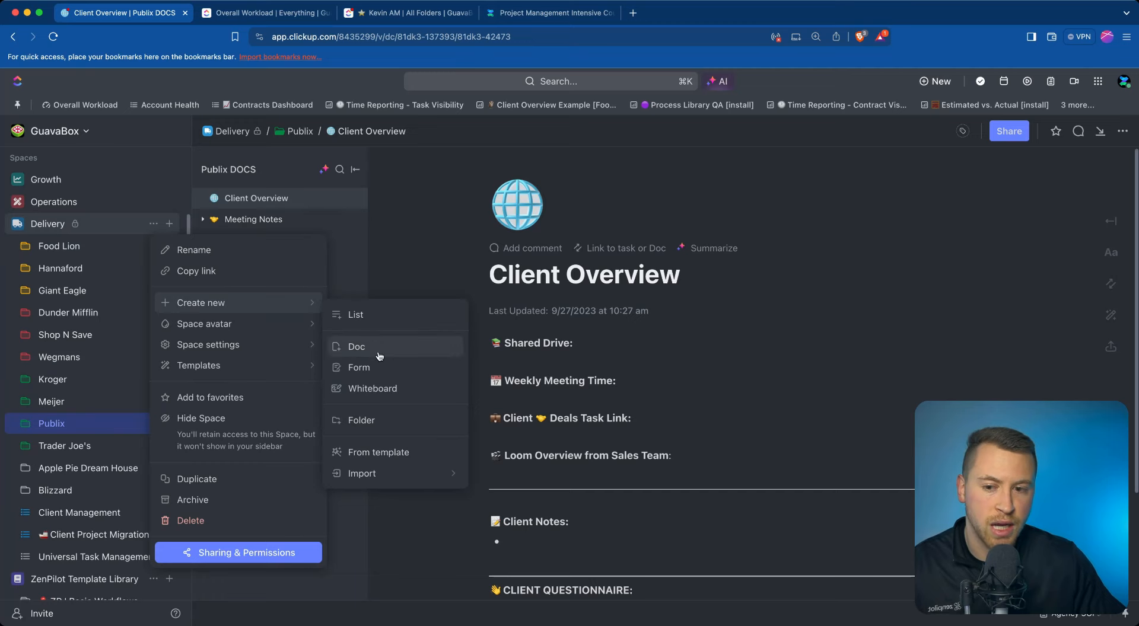
{"action": "left_click", "coordinate": [383, 427]}
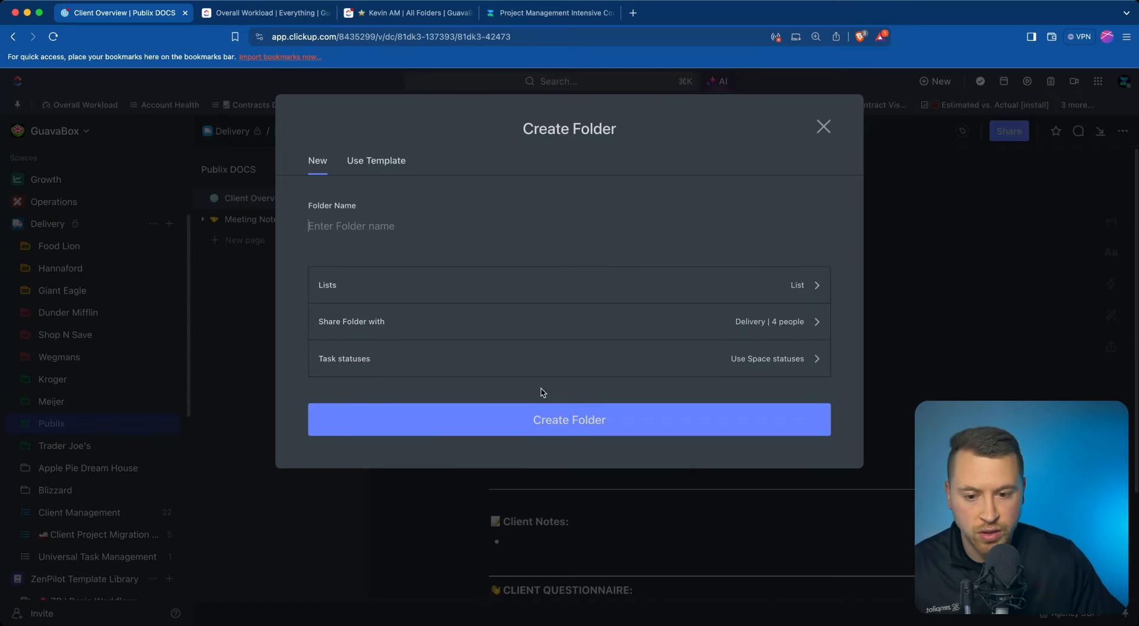
{"action": "left_click", "coordinate": [824, 126]}
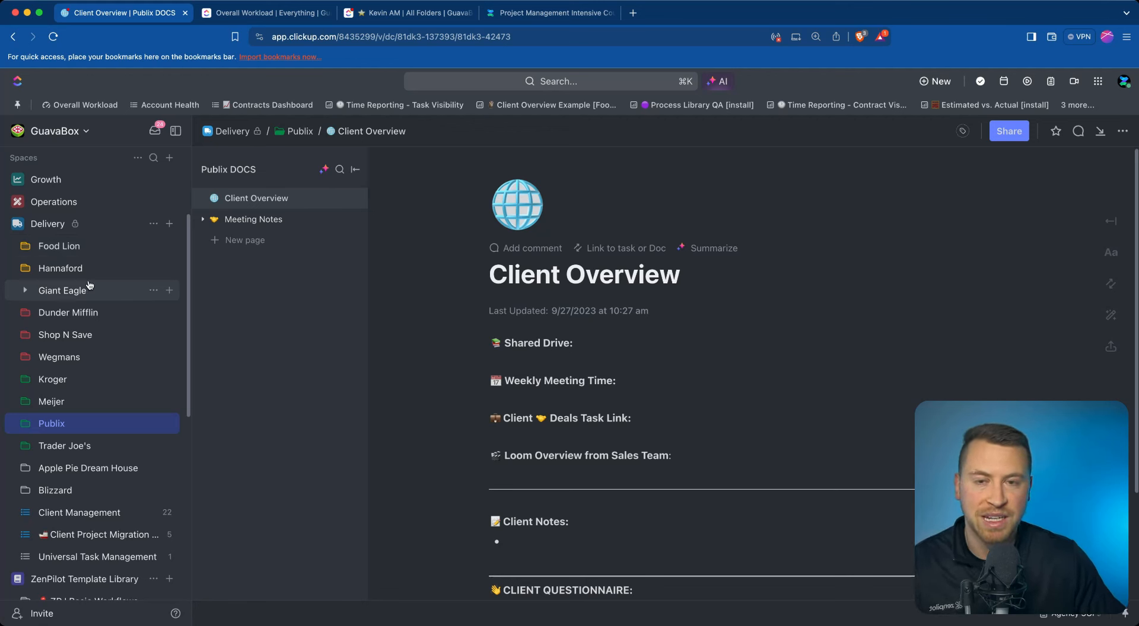
- Look through the Delivery task and list template folders in the ZenPilot Template Library and collapse them again
{"action": "scroll", "coordinate": [77, 291], "scroll_direction": "down", "scroll_amount": 5}
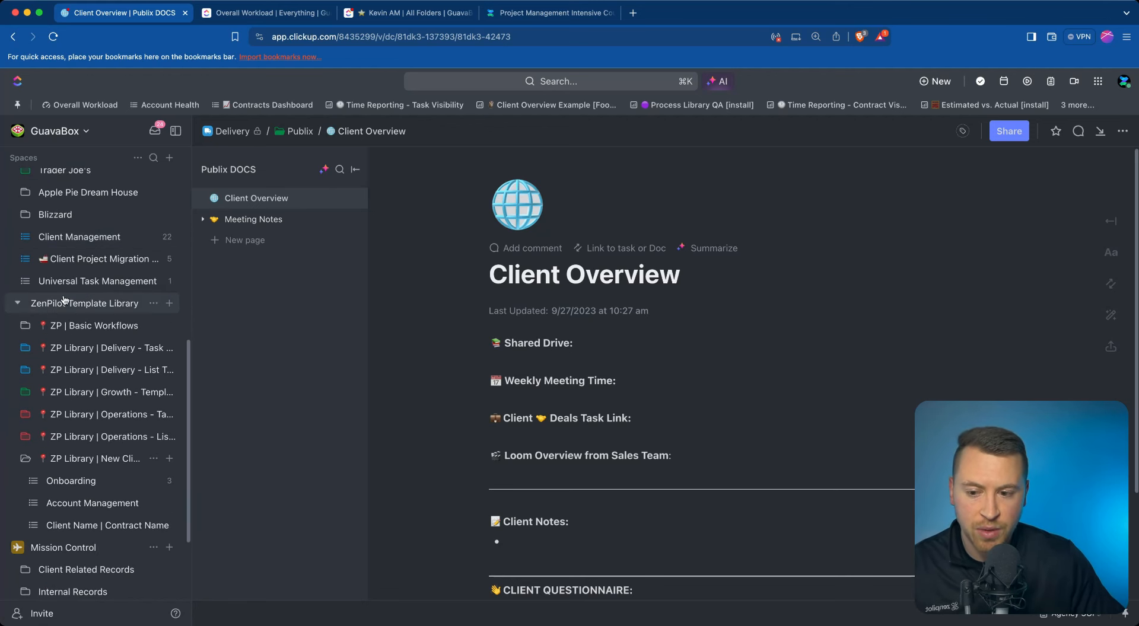
{"action": "left_click", "coordinate": [27, 348]}
{"action": "left_click", "coordinate": [29, 349]}
{"action": "left_click", "coordinate": [28, 370]}
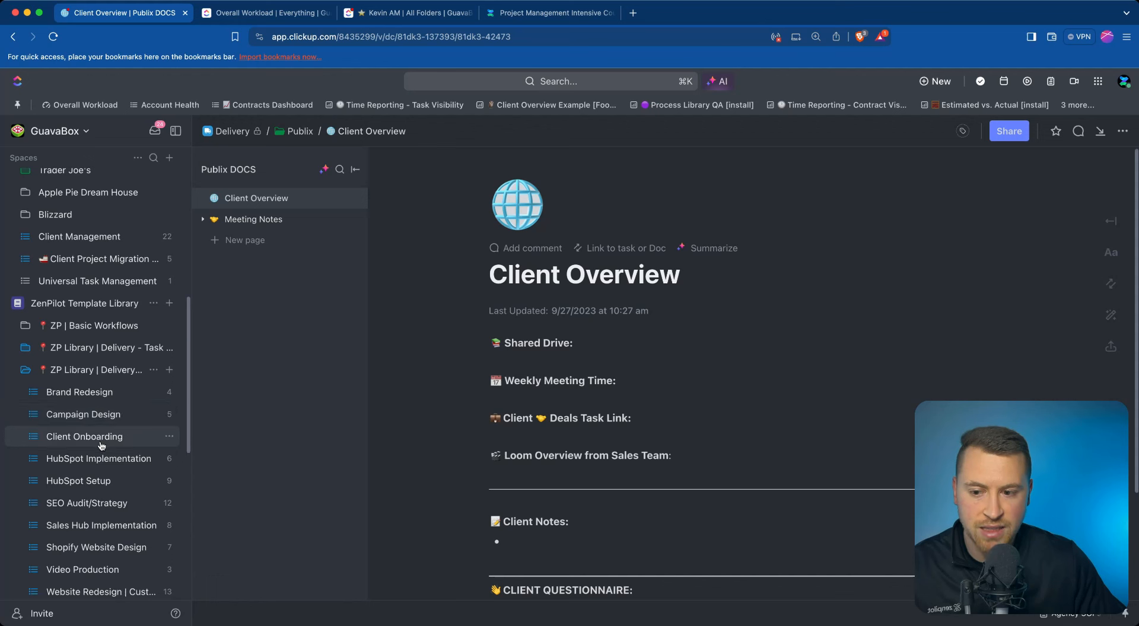
{"action": "left_click", "coordinate": [28, 371]}
{"action": "scroll", "coordinate": [65, 365], "scroll_direction": "down", "scroll_amount": 3}
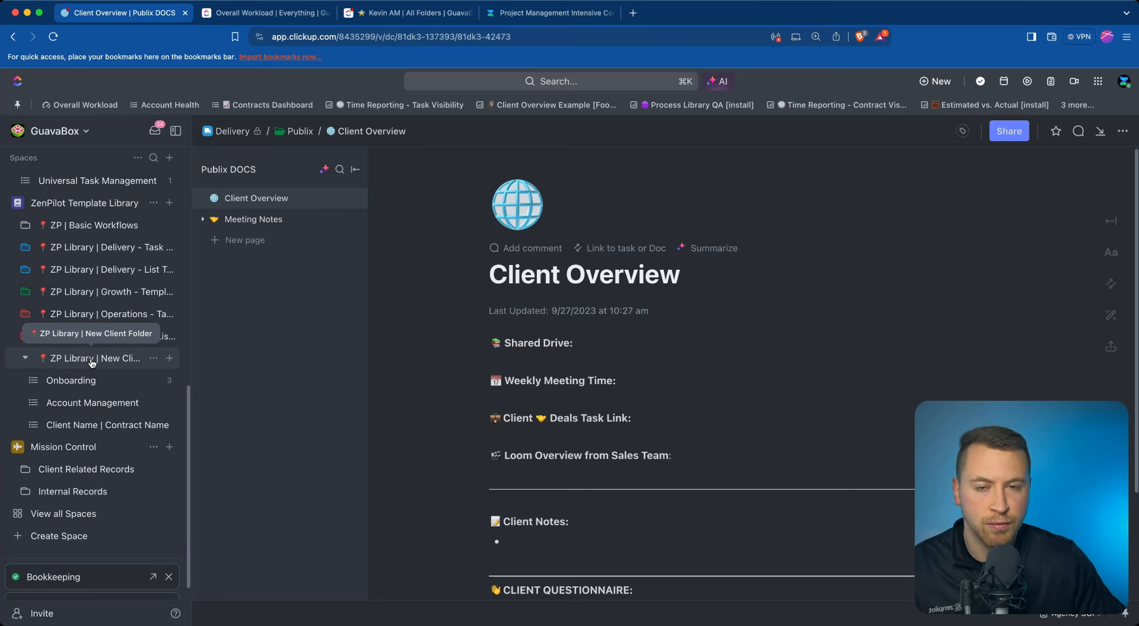
- Open ZP Library | New Client Folder and review its Onboarding, Account Management and Client Name | Contract Name lists
{"action": "left_click", "coordinate": [92, 361]}
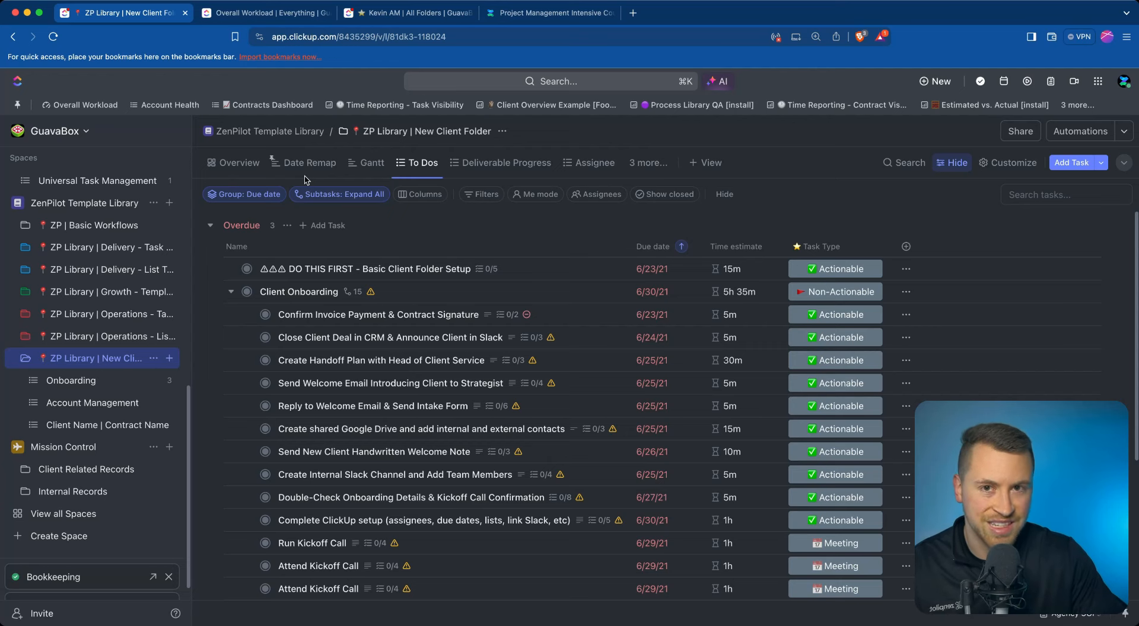
{"action": "left_click", "coordinate": [89, 380]}
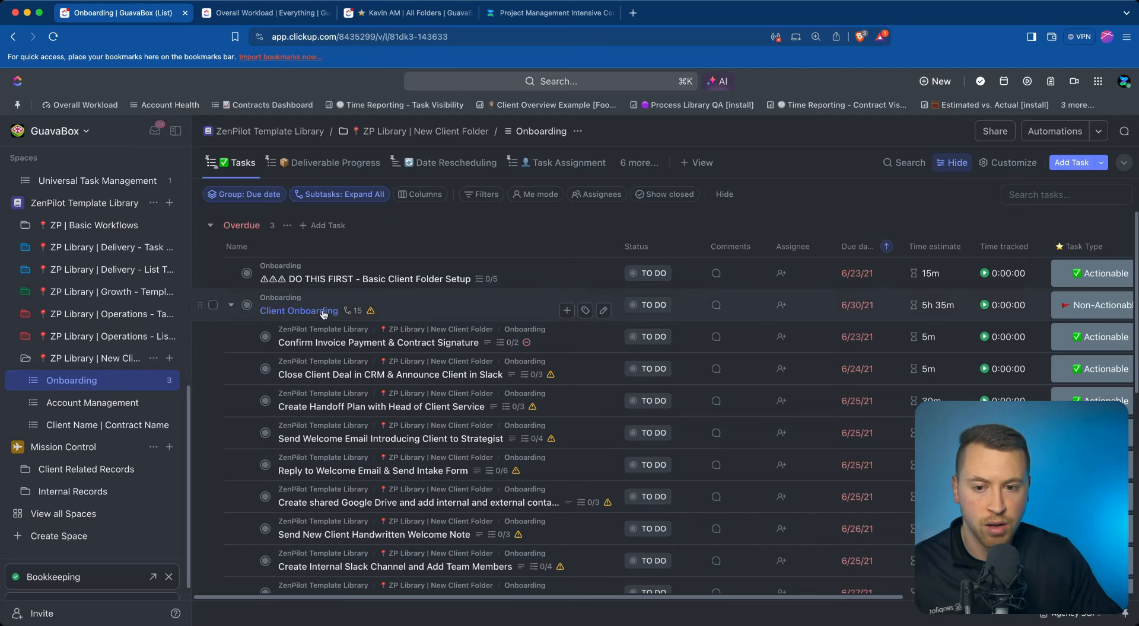
{"action": "scroll", "coordinate": [392, 350], "scroll_direction": "down", "scroll_amount": 5}
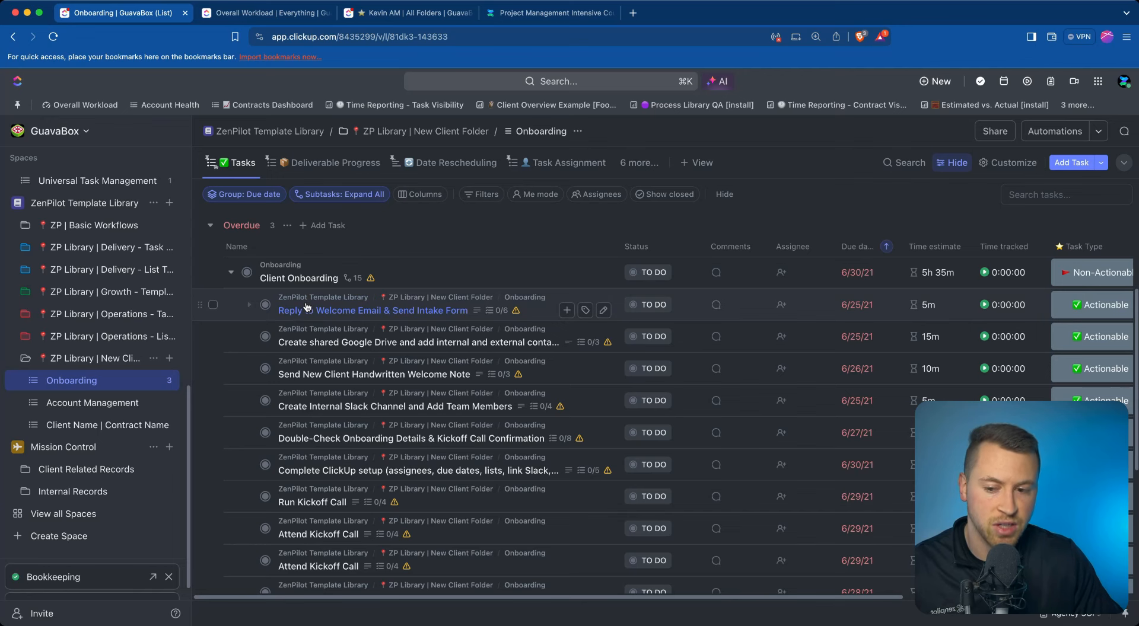
{"action": "left_click", "coordinate": [117, 404]}
{"action": "left_click", "coordinate": [112, 424]}
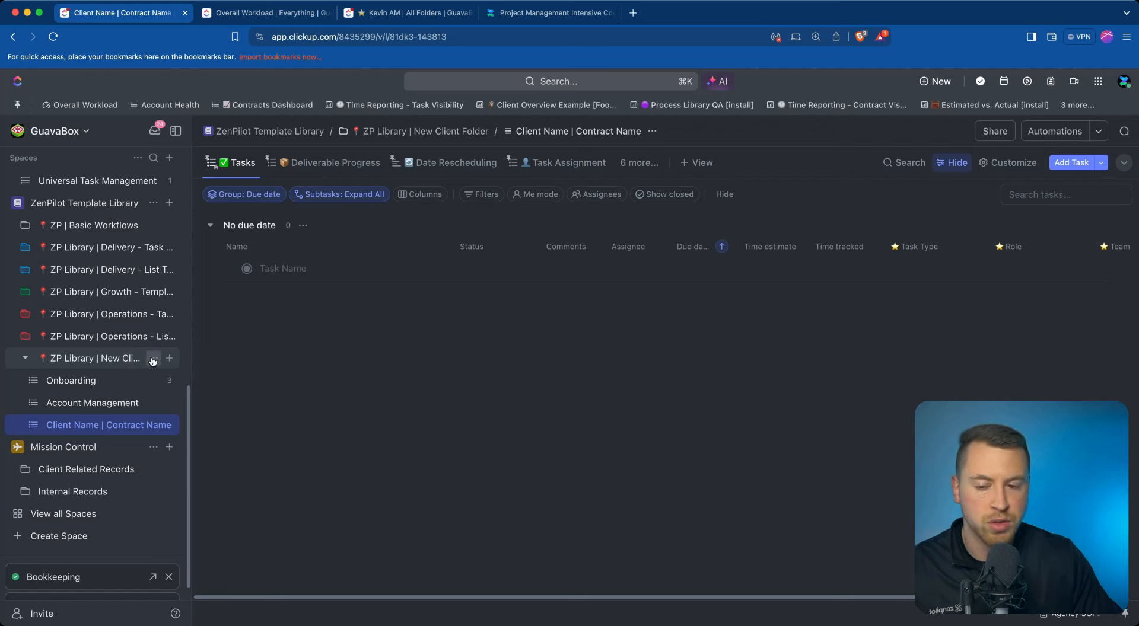
- Open the Client Onboarding task in the Onboarding list, inspect its template options and close the task
{"action": "left_click", "coordinate": [97, 383]}
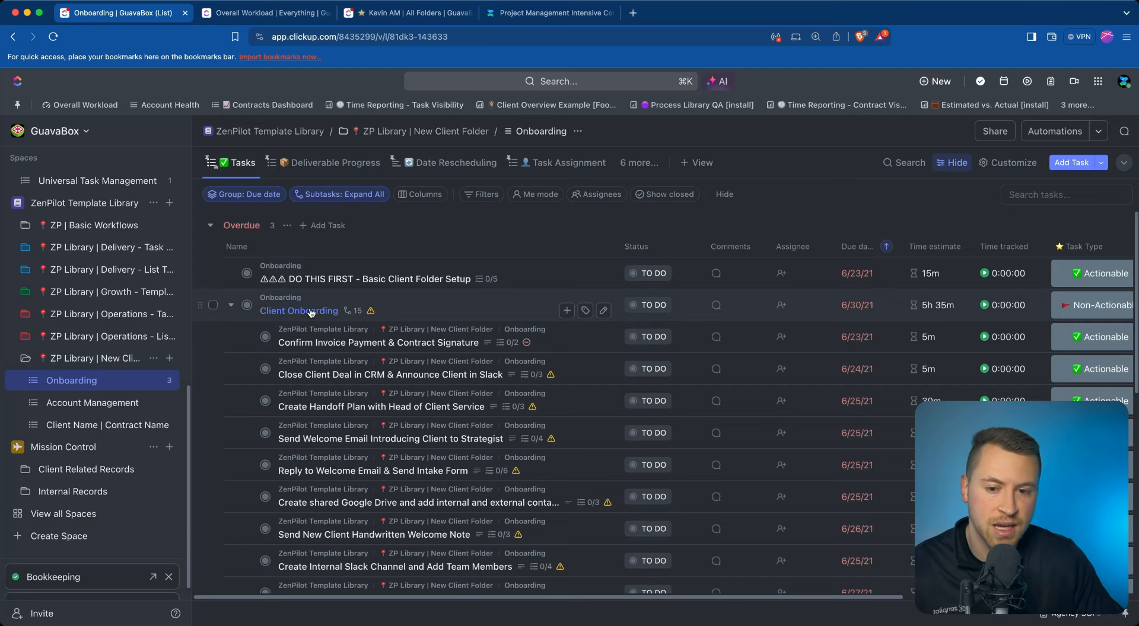
{"action": "left_click", "coordinate": [310, 312]}
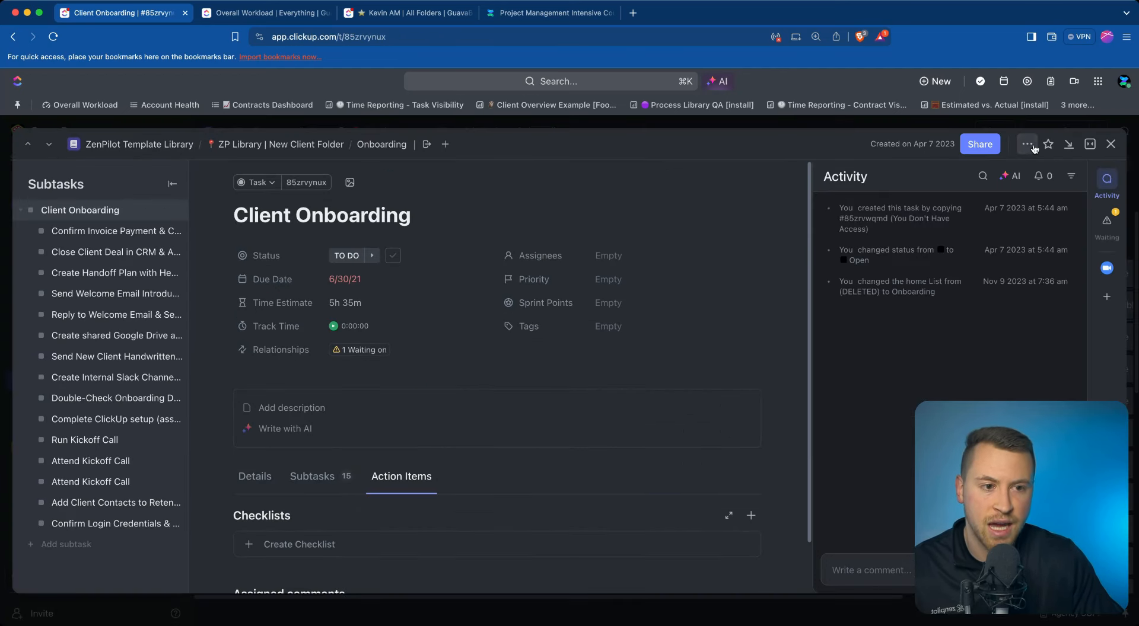
{"action": "left_click", "coordinate": [1027, 144]}
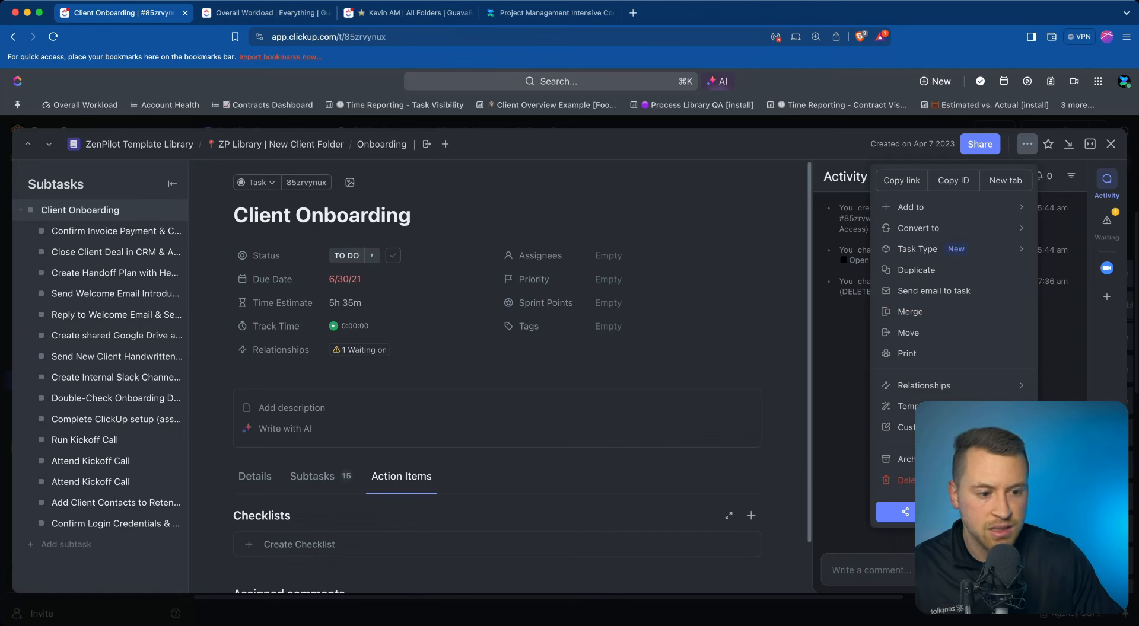
{"action": "mouse_move", "coordinate": [949, 406]}
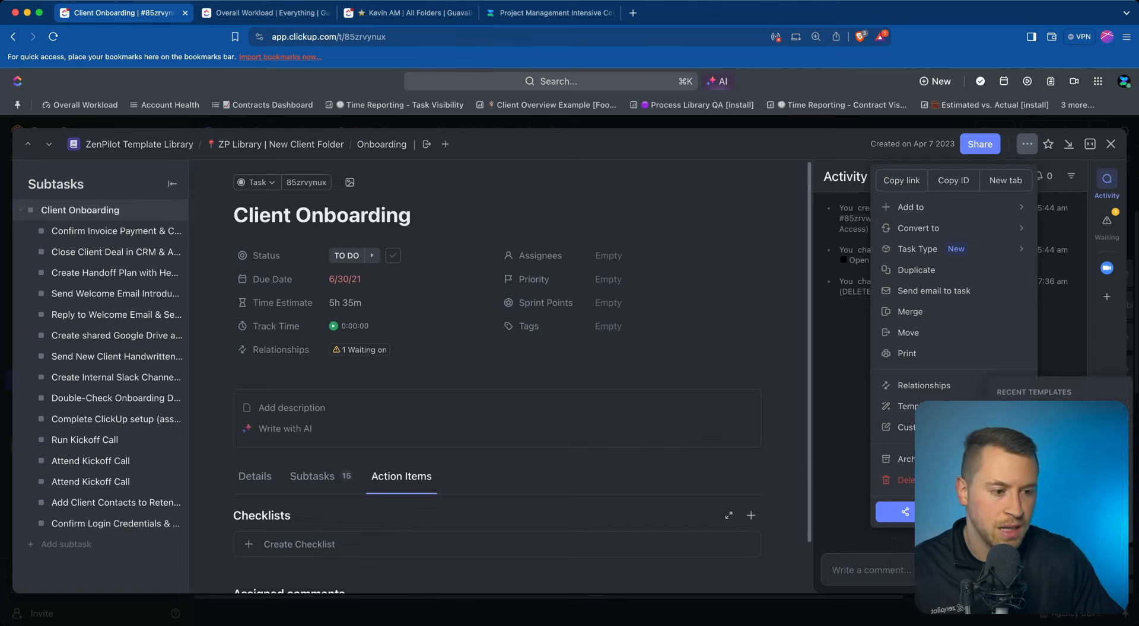
{"action": "left_click", "coordinate": [1112, 145]}
{"action": "left_click", "coordinate": [1112, 145]}
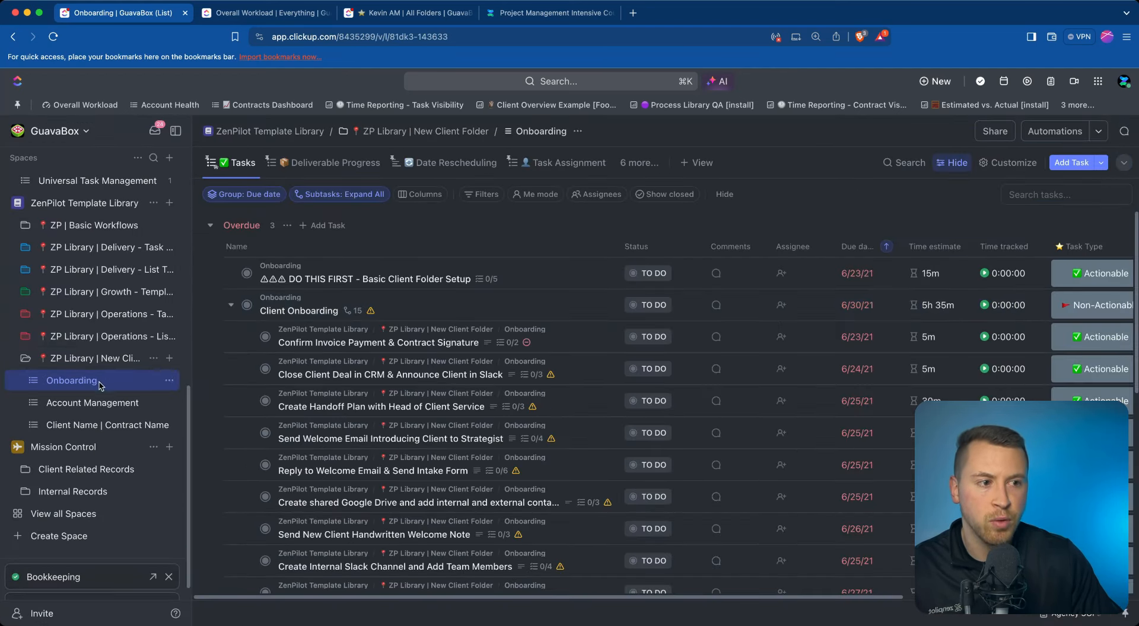
- Inspect the settings for saving ZP Library | New Client Folder as a new folder template and close without saving
{"action": "left_click", "coordinate": [152, 359]}
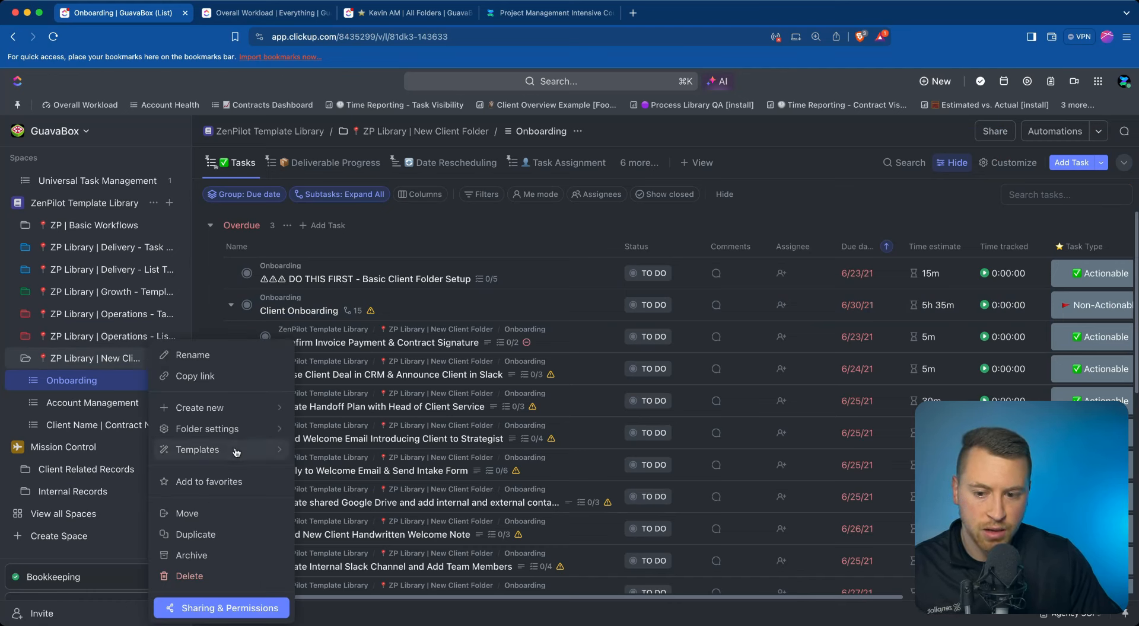
{"action": "mouse_move", "coordinate": [236, 452]}
{"action": "left_click", "coordinate": [343, 483]}
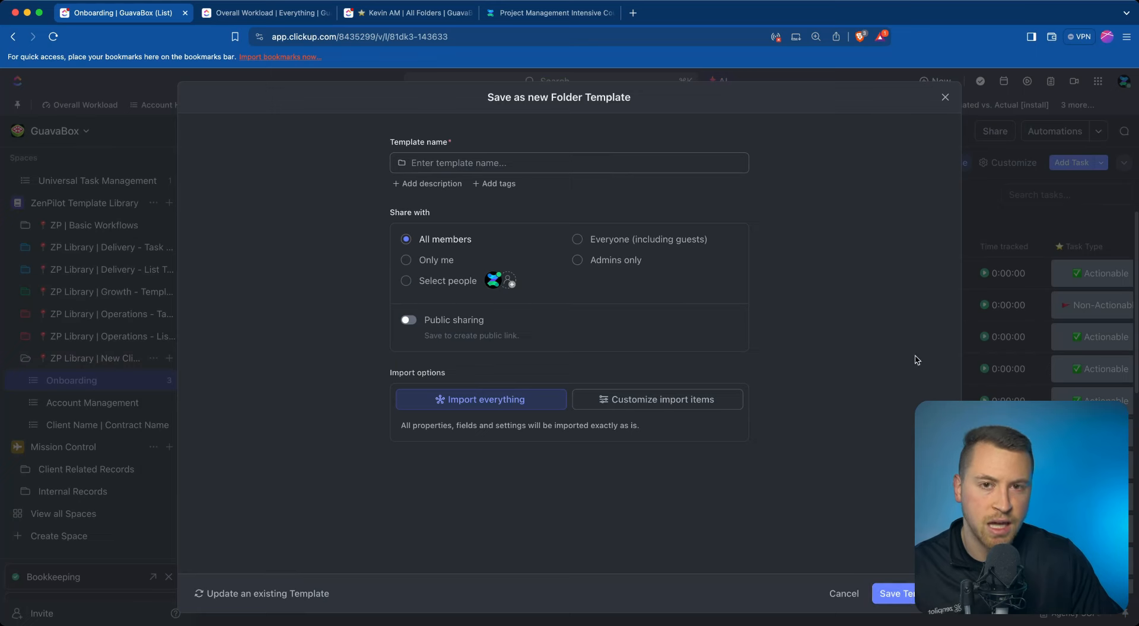
{"action": "left_click", "coordinate": [945, 97]}
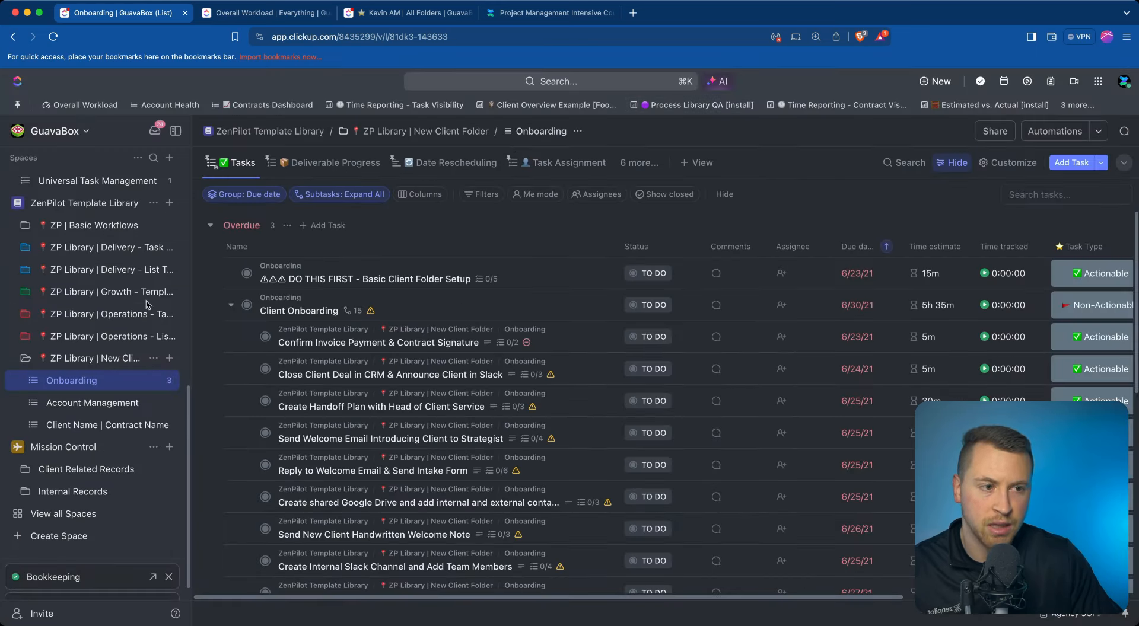
- Browse the workspace's folder and list templates for use in the Delivery space
{"action": "scroll", "coordinate": [89, 300], "scroll_direction": "up", "scroll_amount": 5}
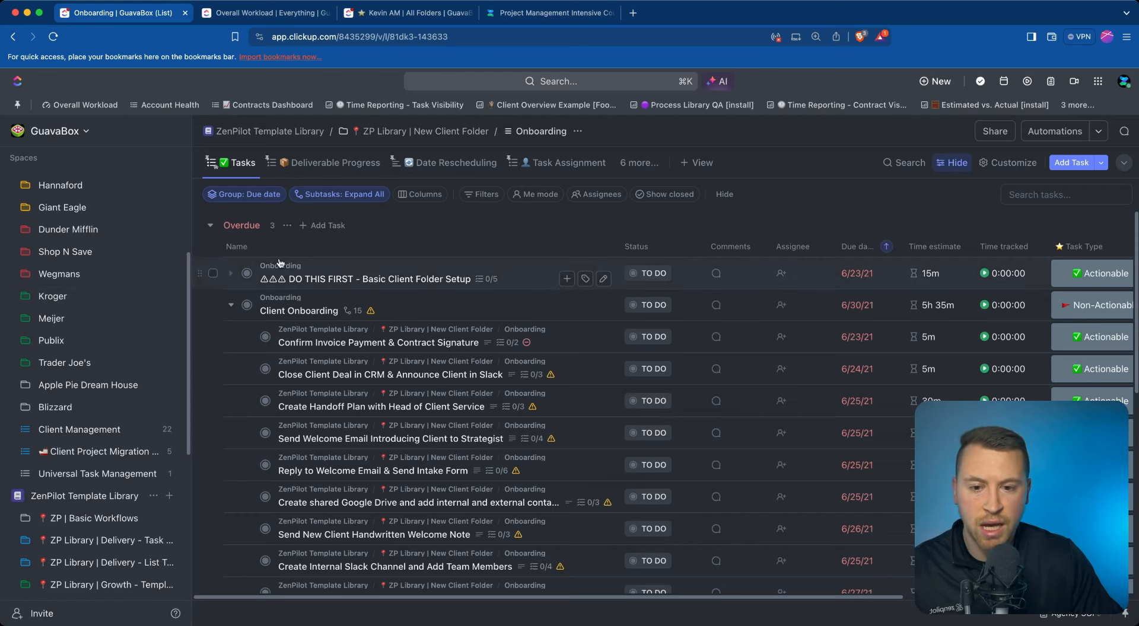
{"action": "scroll", "coordinate": [83, 427], "scroll_direction": "down", "scroll_amount": 5}
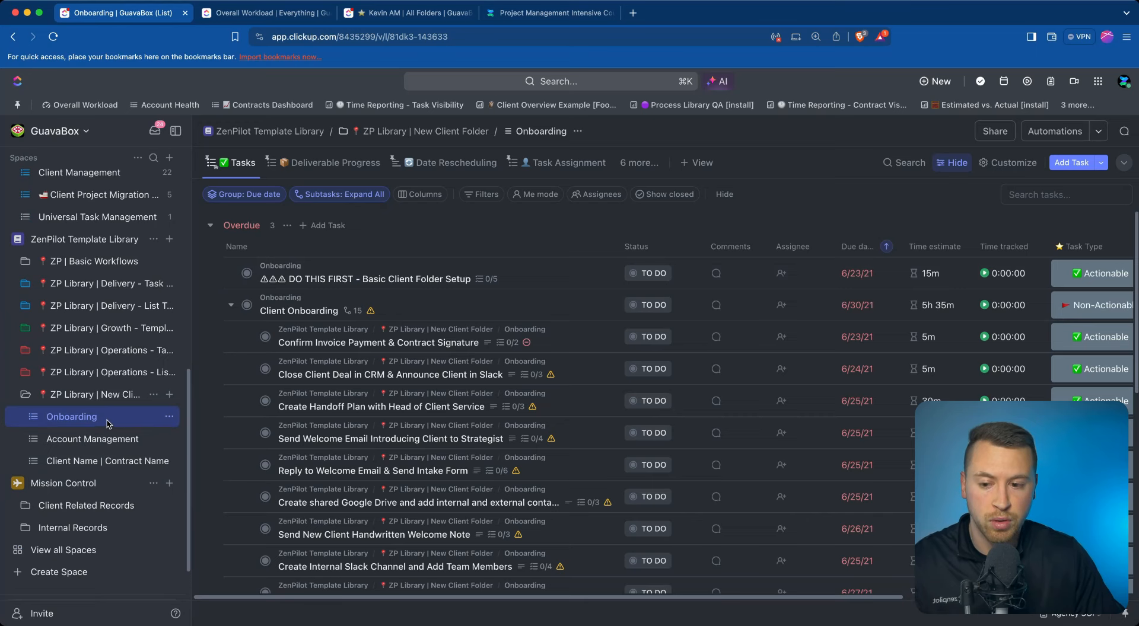
{"action": "scroll", "coordinate": [113, 391], "scroll_direction": "up", "scroll_amount": 3}
{"action": "scroll", "coordinate": [92, 321], "scroll_direction": "up", "scroll_amount": 5}
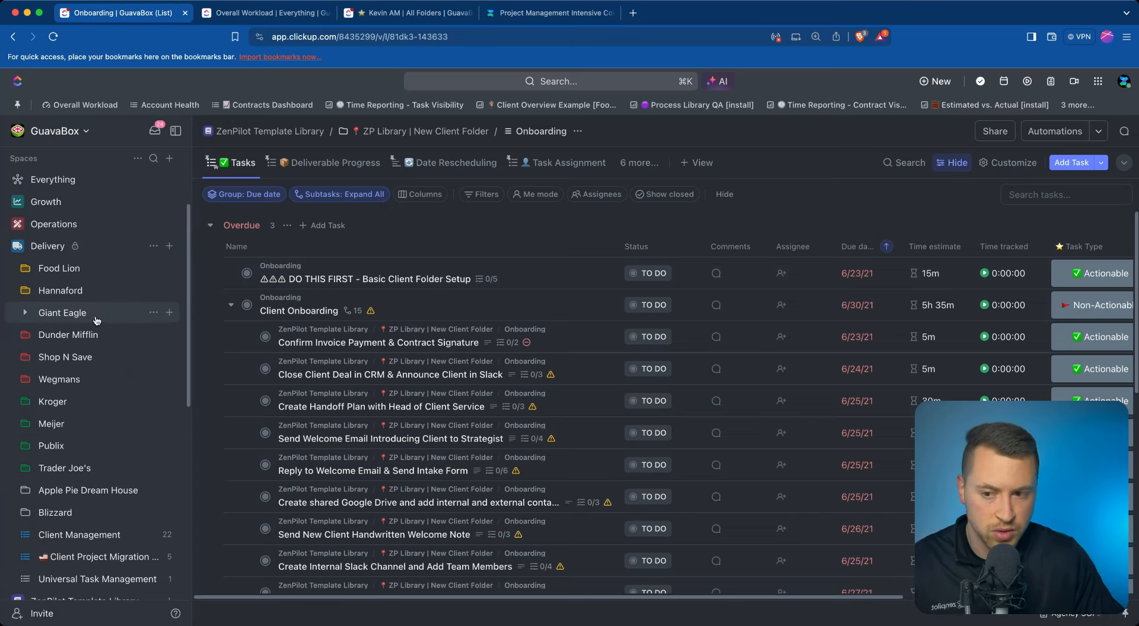
{"action": "left_click", "coordinate": [153, 245]}
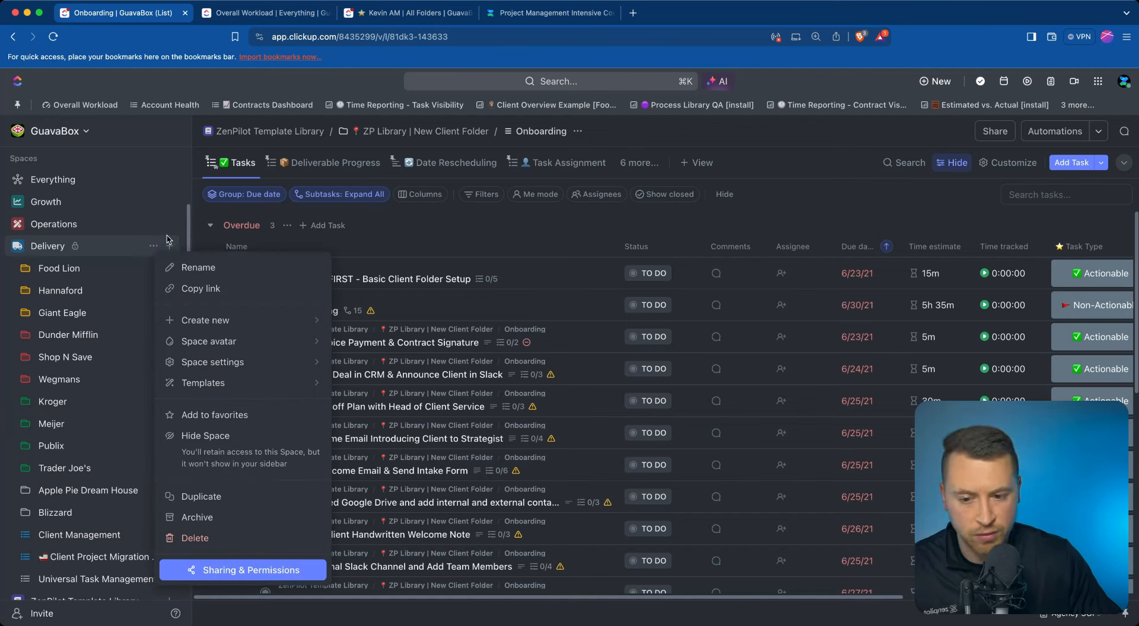
{"action": "left_click", "coordinate": [266, 378]}
{"action": "left_click", "coordinate": [395, 414]}
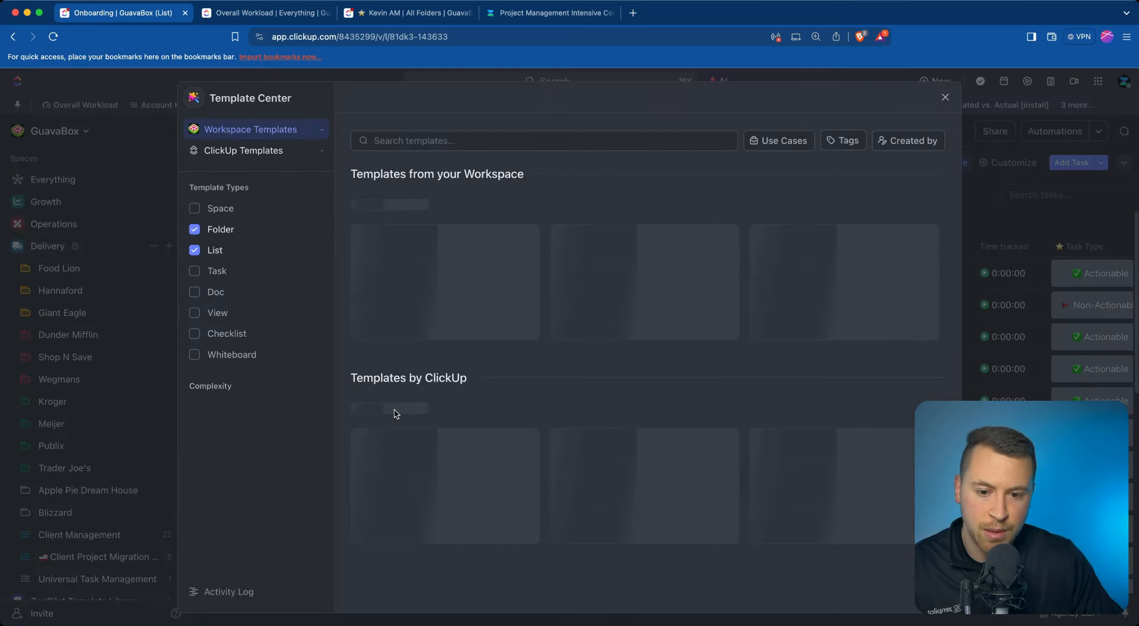
- Inspect the import settings of NEW CLIENT FOLDER TEMPLATE with Remap dates chosen, and close without using the template
{"action": "left_click", "coordinate": [448, 297]}
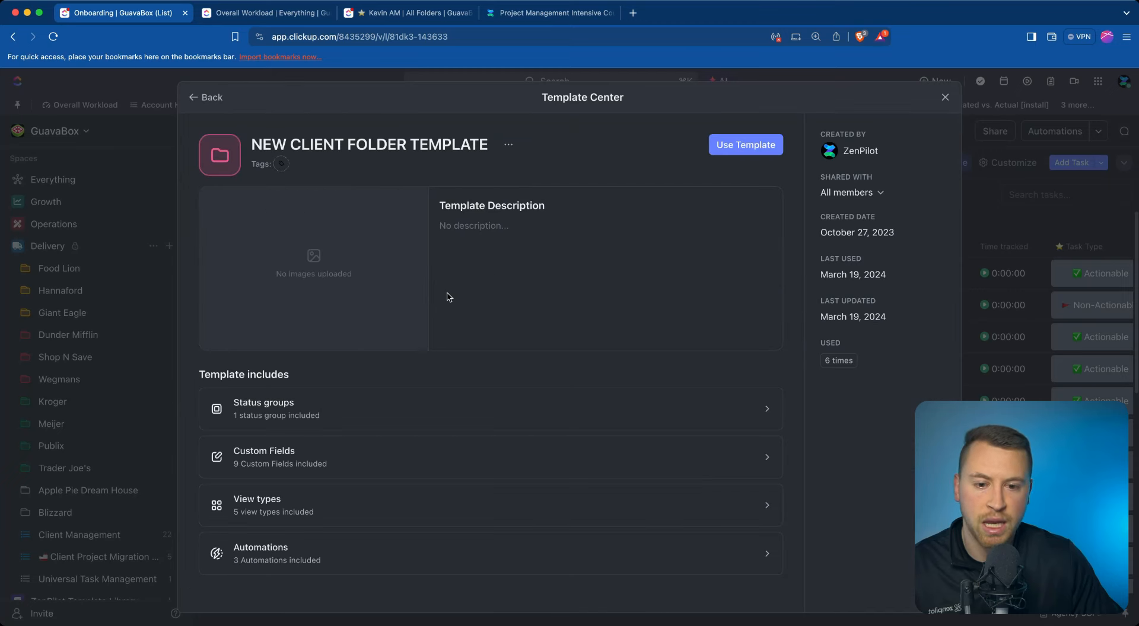
{"action": "left_click", "coordinate": [745, 156]}
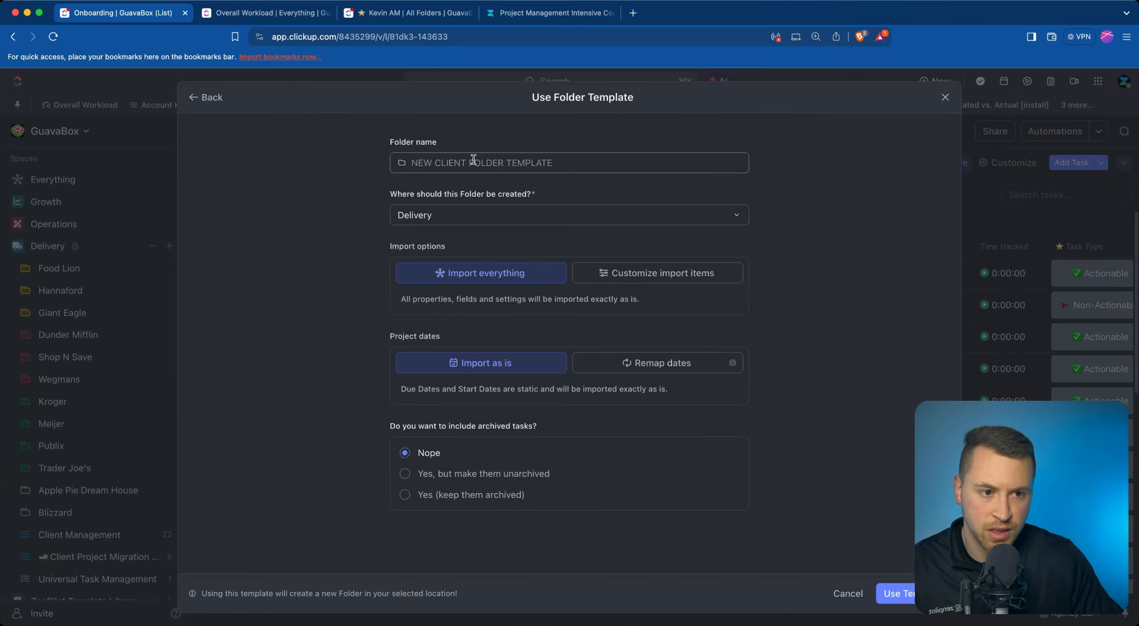
{"action": "left_click", "coordinate": [660, 363]}
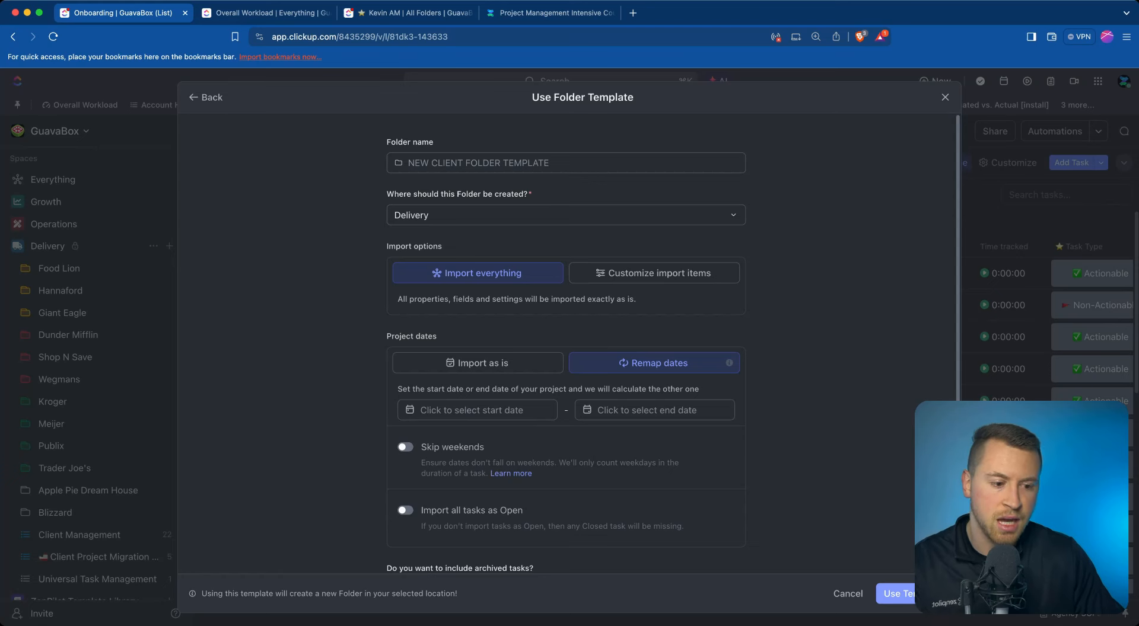
{"action": "left_click", "coordinate": [945, 97]}
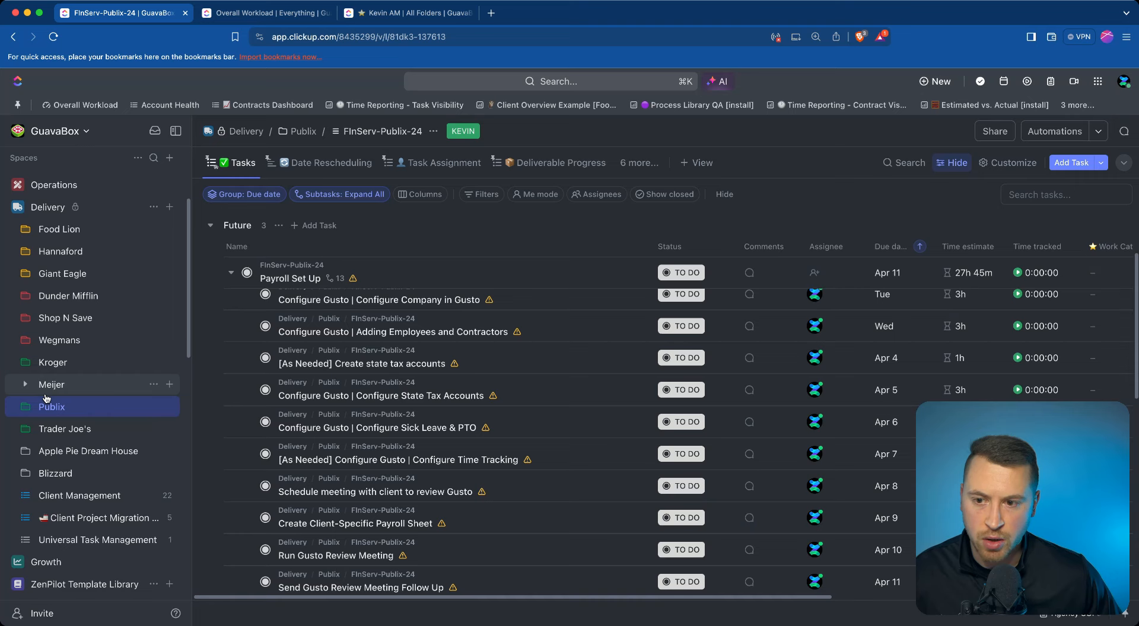
- Expand the Publix client folder in the Delivery space and show its Tasks view
{"action": "scroll", "coordinate": [89, 403], "scroll_direction": "up", "scroll_amount": 3}
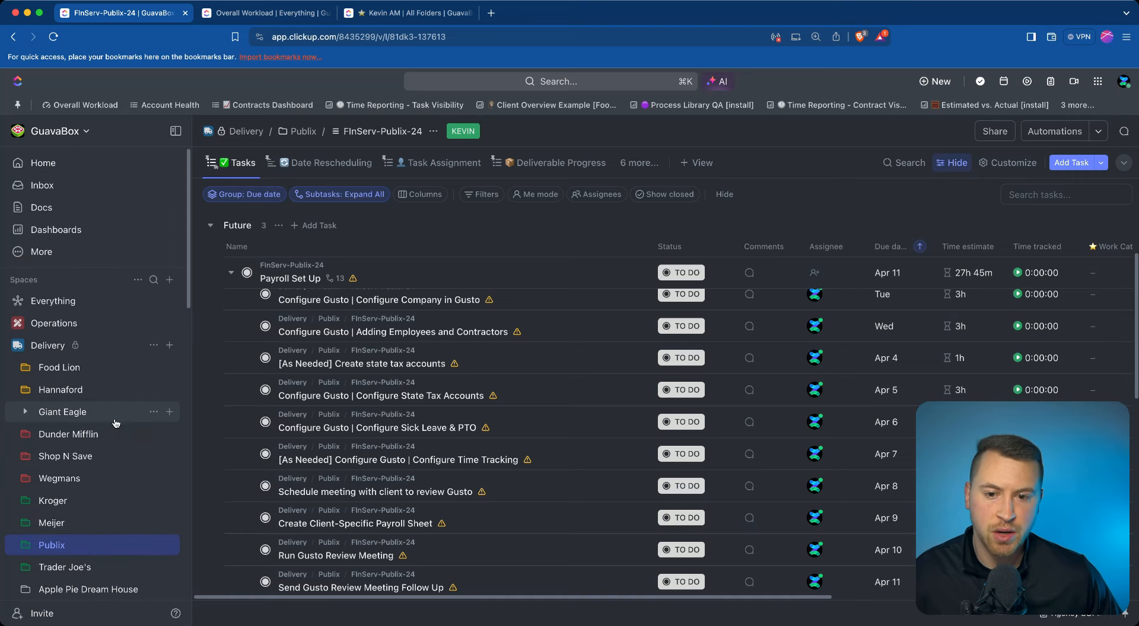
{"action": "scroll", "coordinate": [447, 337], "scroll_direction": "up", "scroll_amount": 3}
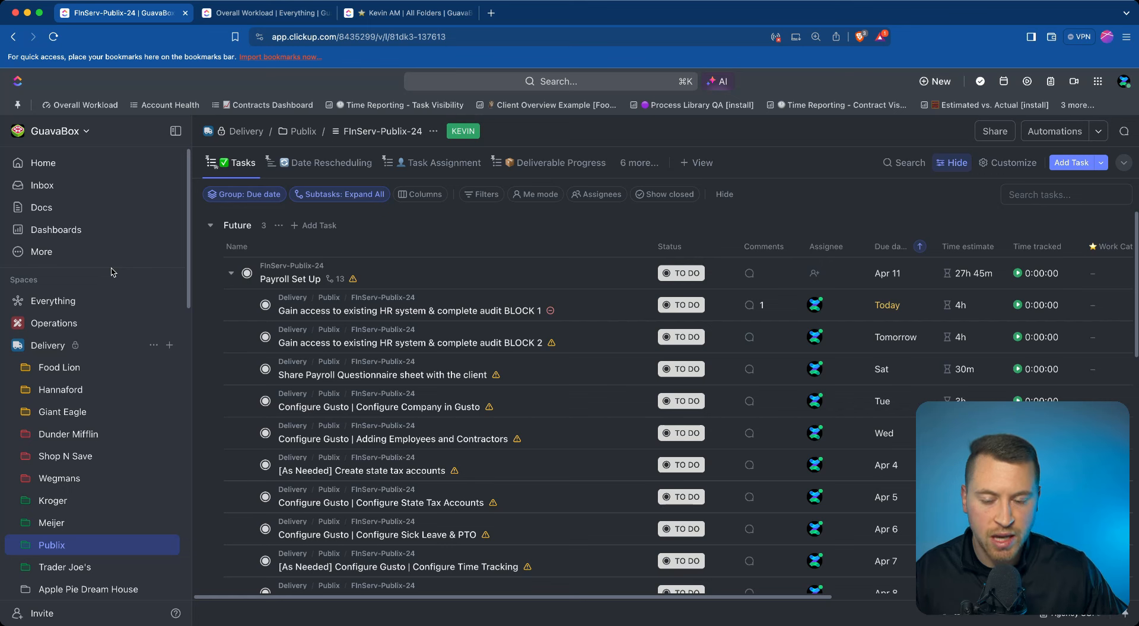
{"action": "left_click", "coordinate": [47, 547]}
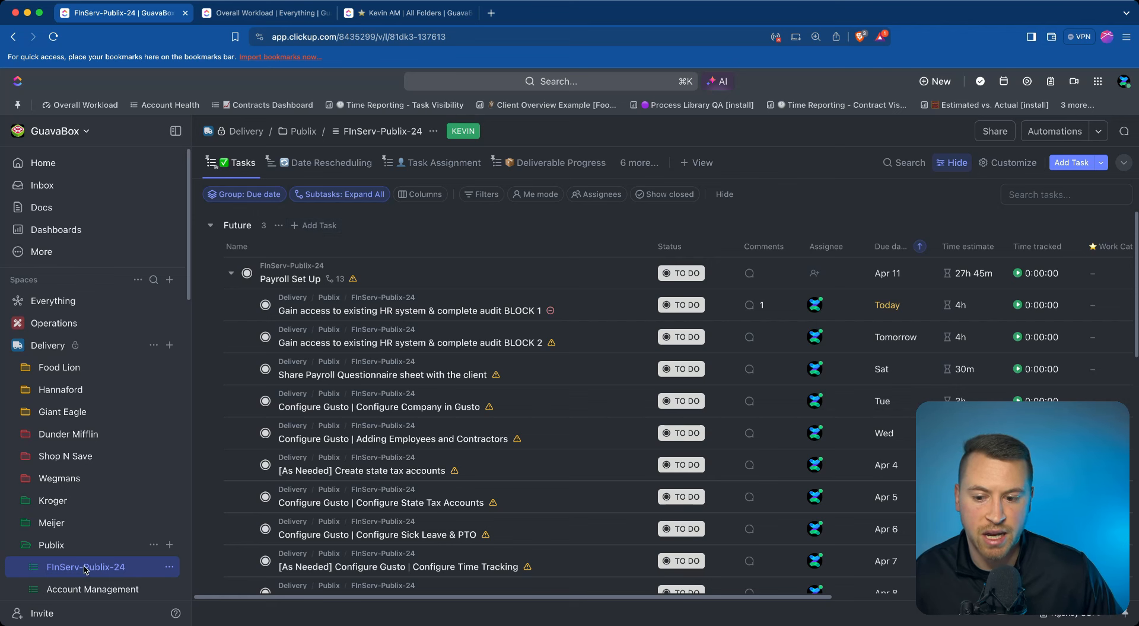
{"action": "scroll", "coordinate": [143, 573], "scroll_direction": "down", "scroll_amount": 1}
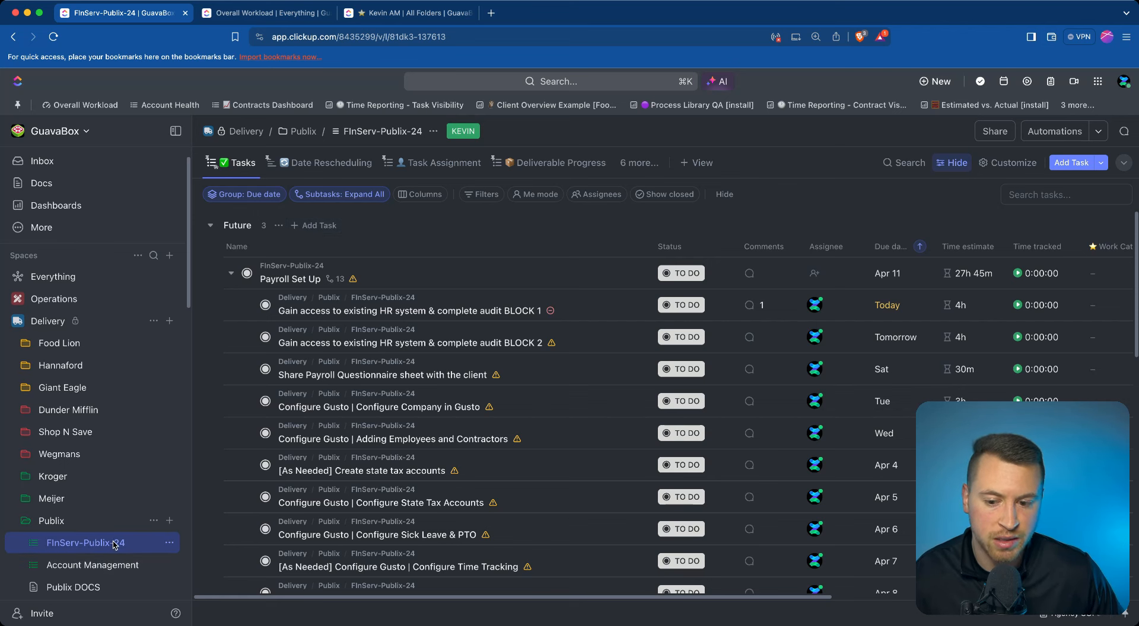
{"action": "left_click", "coordinate": [50, 526]}
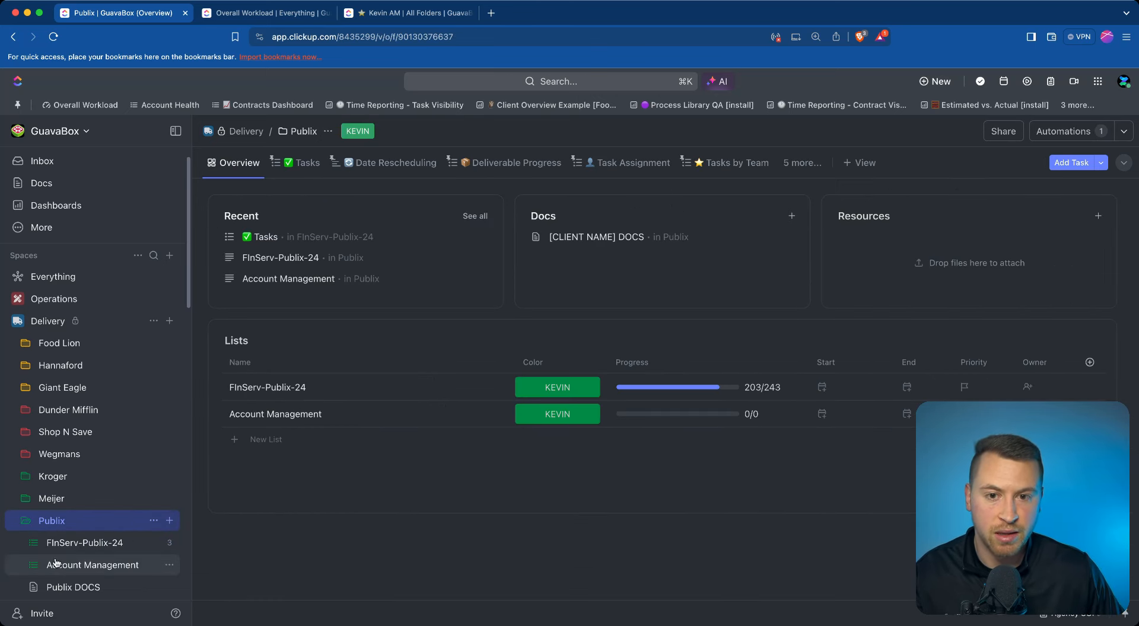
{"action": "left_click", "coordinate": [273, 159]}
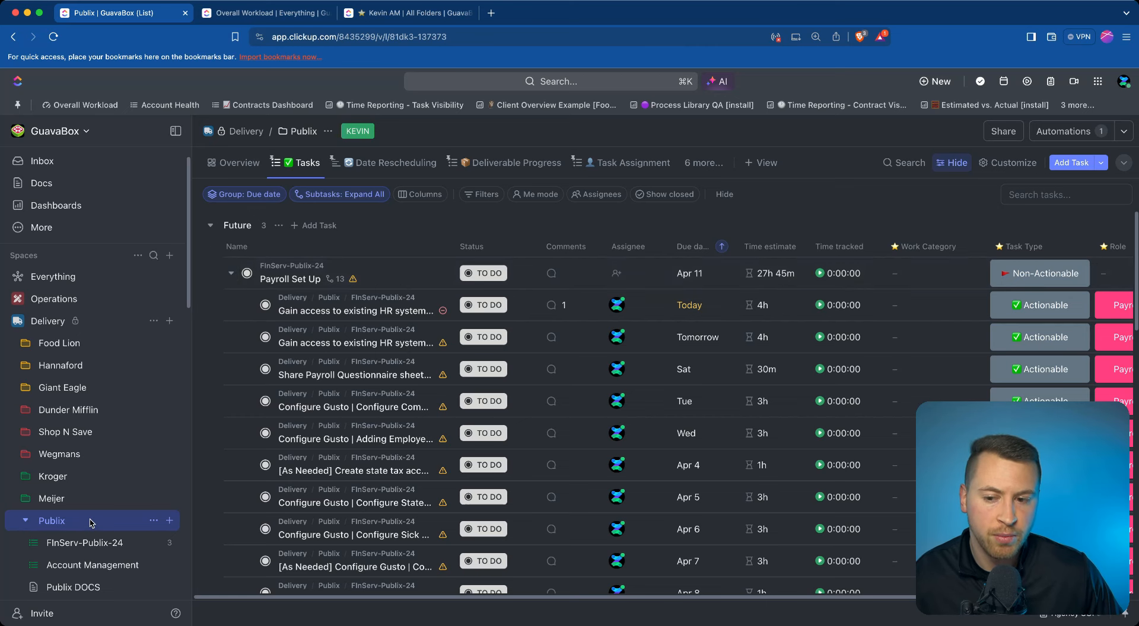
- Open the Tasks view of the whole Delivery space, review its overdue tasks and inspect the grouping options
{"action": "left_click", "coordinate": [50, 322]}
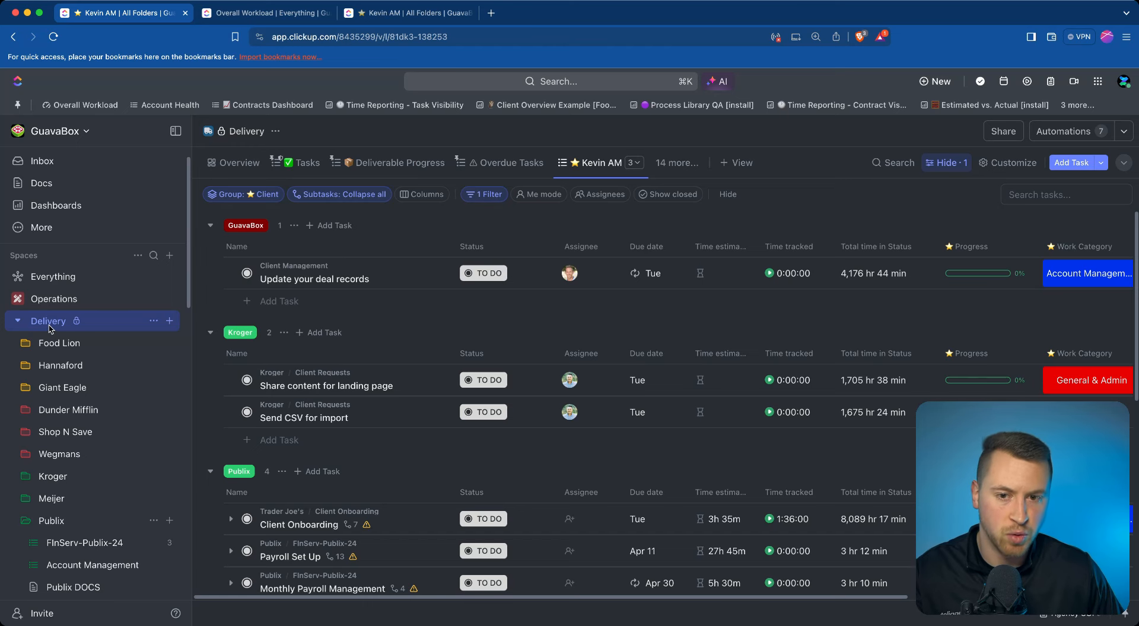
{"action": "left_click", "coordinate": [299, 162]}
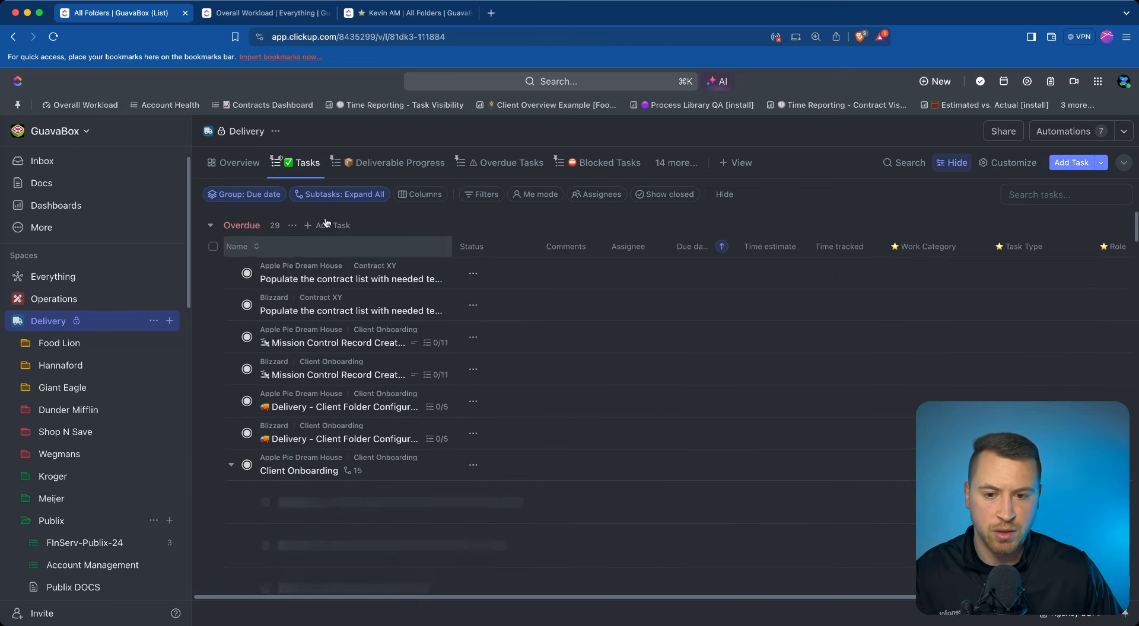
{"action": "scroll", "coordinate": [379, 356], "scroll_direction": "down", "scroll_amount": 2}
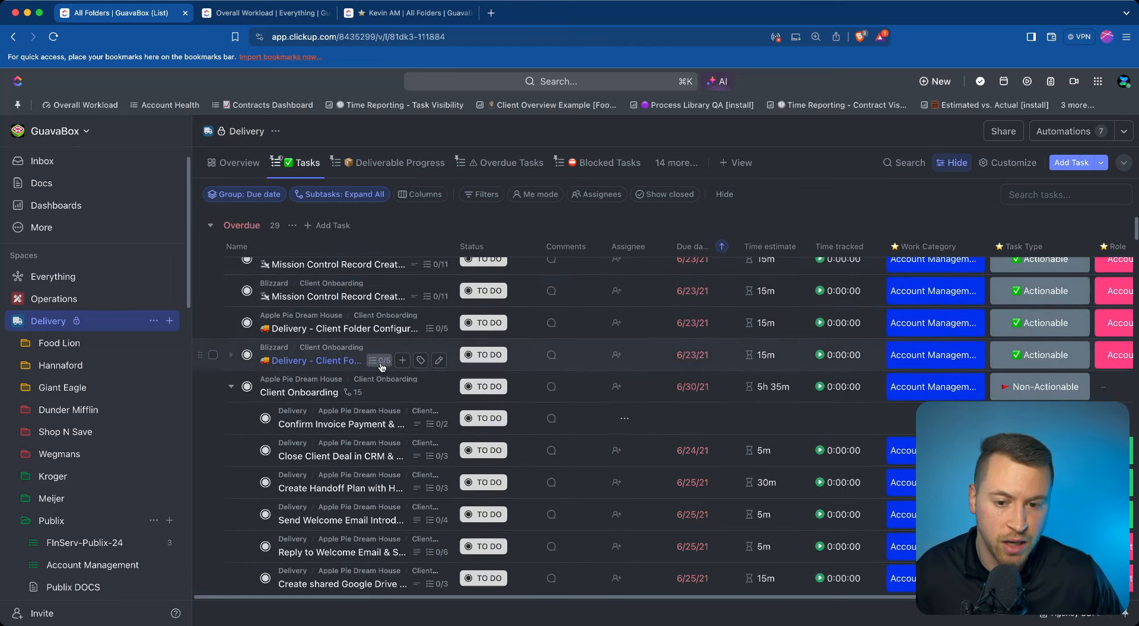
{"action": "scroll", "coordinate": [297, 356], "scroll_direction": "down", "scroll_amount": 1}
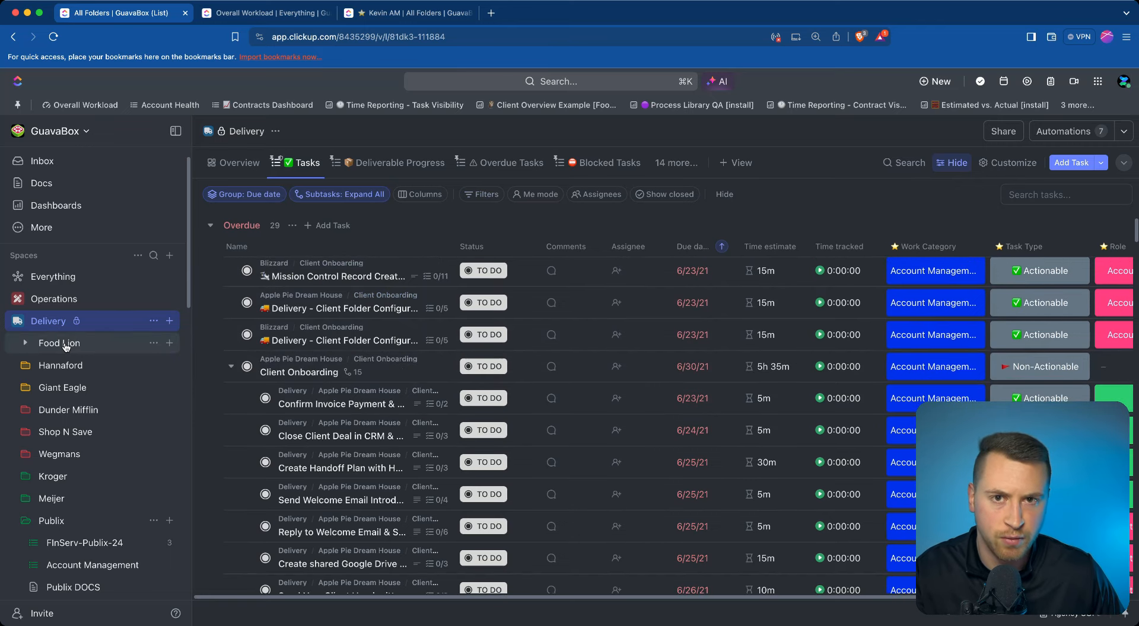
{"action": "left_click", "coordinate": [239, 195]}
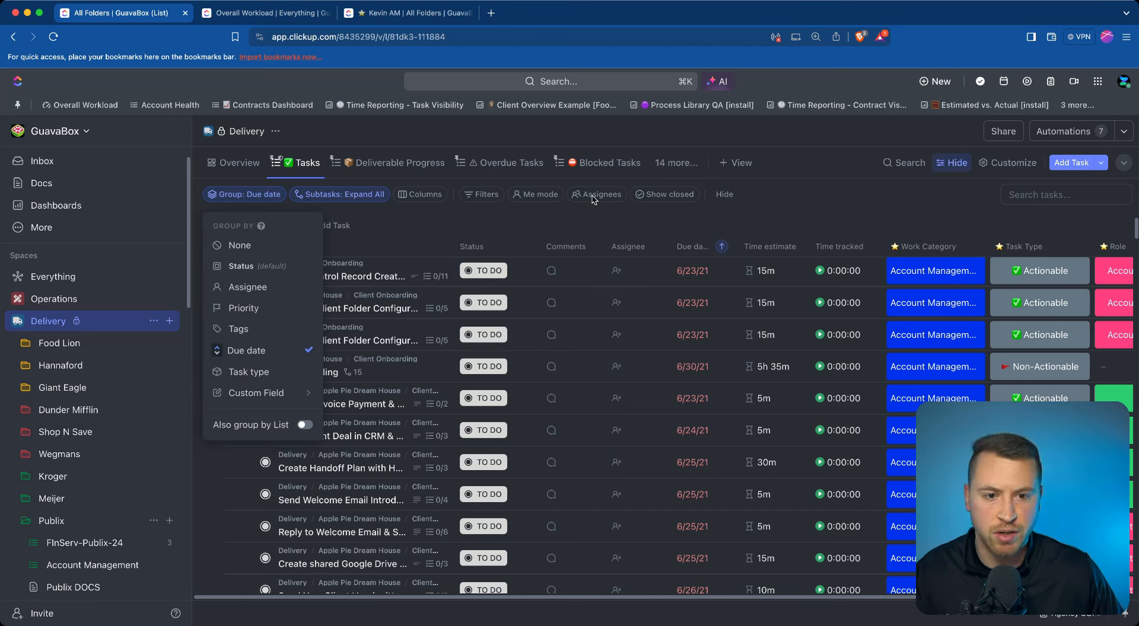
{"action": "left_click", "coordinate": [482, 199]}
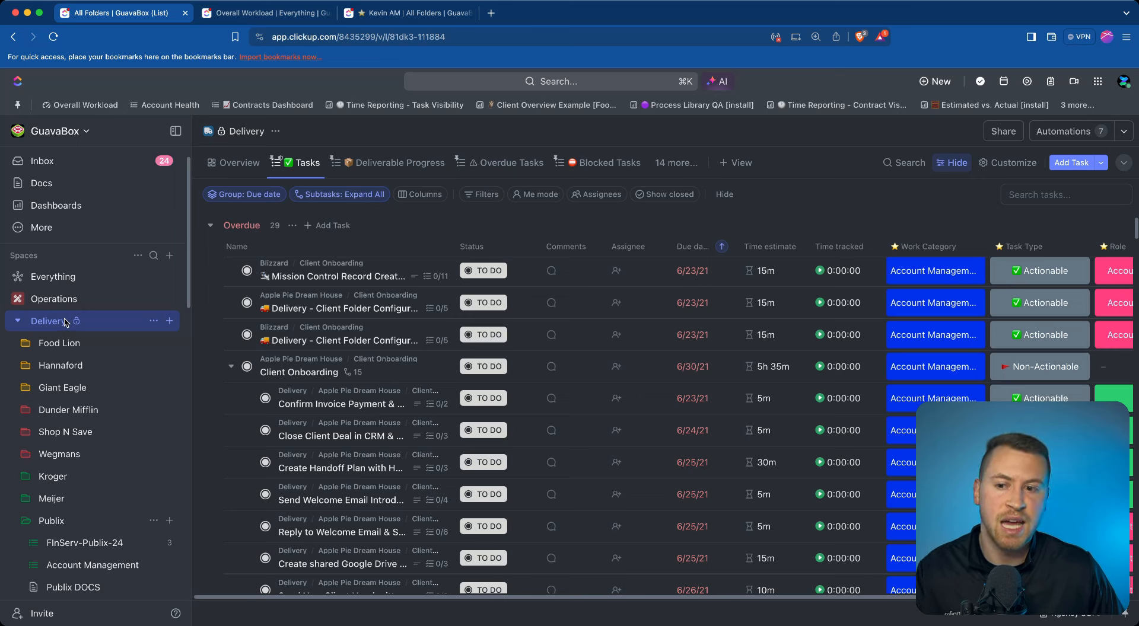
- Open the My Tasks view at the Everything level and collapse the Delivery and ZenPilot Template Library spaces
{"action": "left_click", "coordinate": [70, 276]}
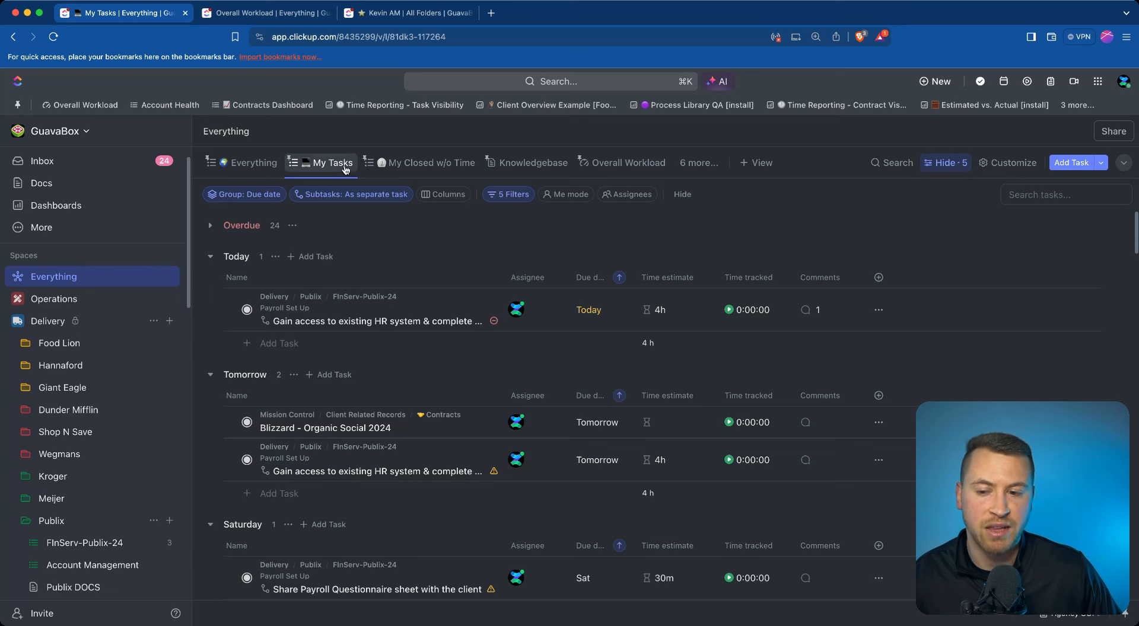
{"action": "left_click", "coordinate": [17, 320]}
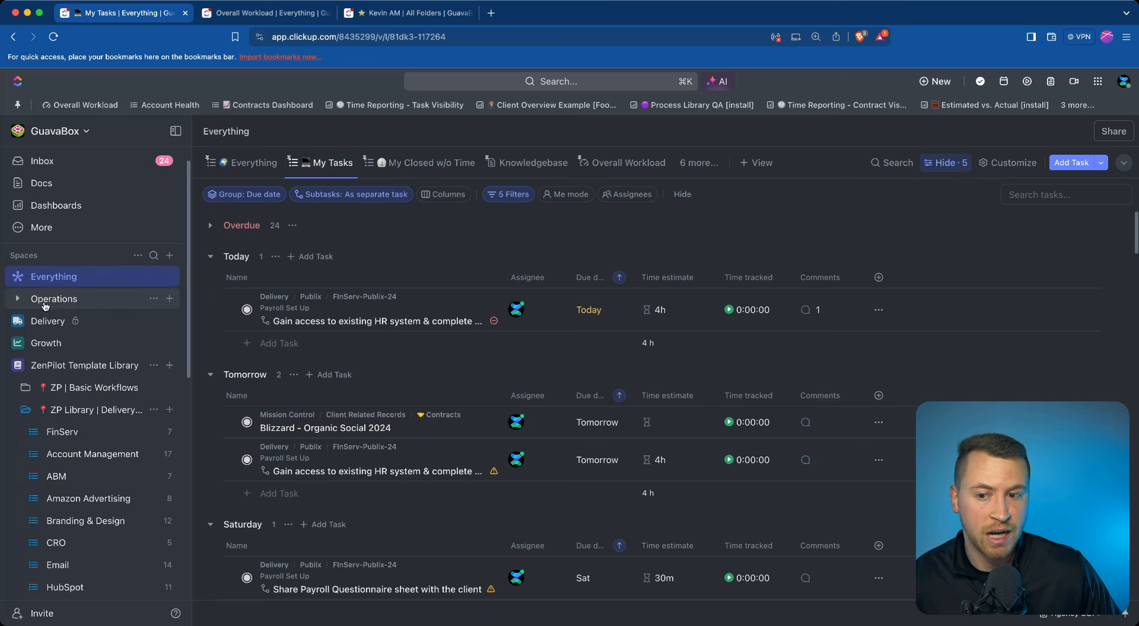
{"action": "left_click", "coordinate": [18, 365]}
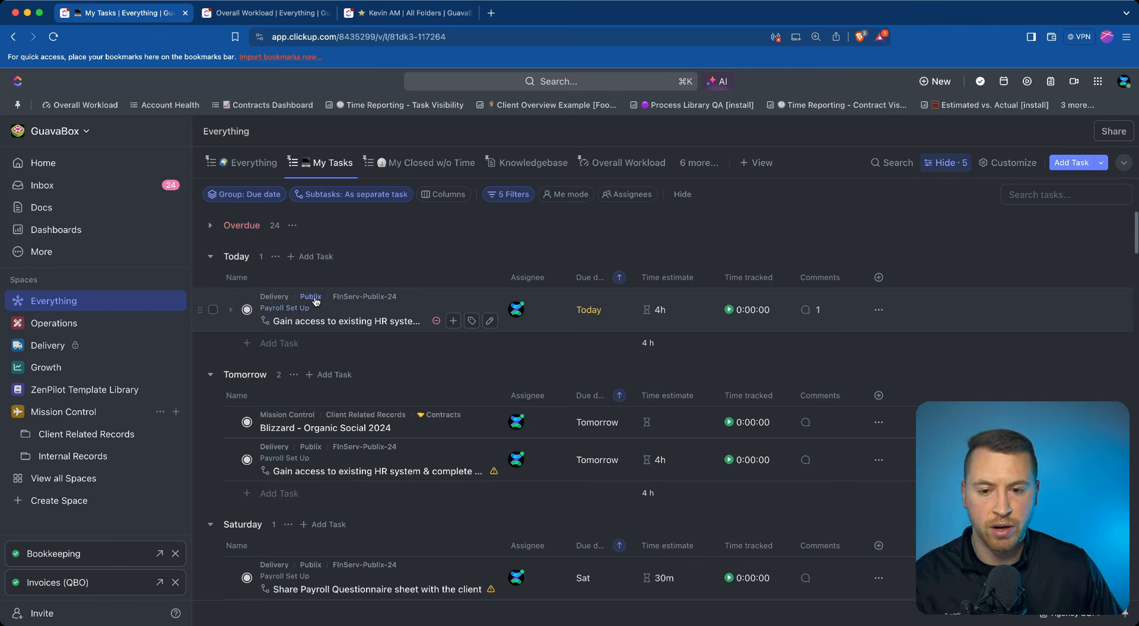
- Inspect the My Tasks view's list options for task locations and subtask parent names, and close the settings
{"action": "left_click", "coordinate": [1005, 162]}
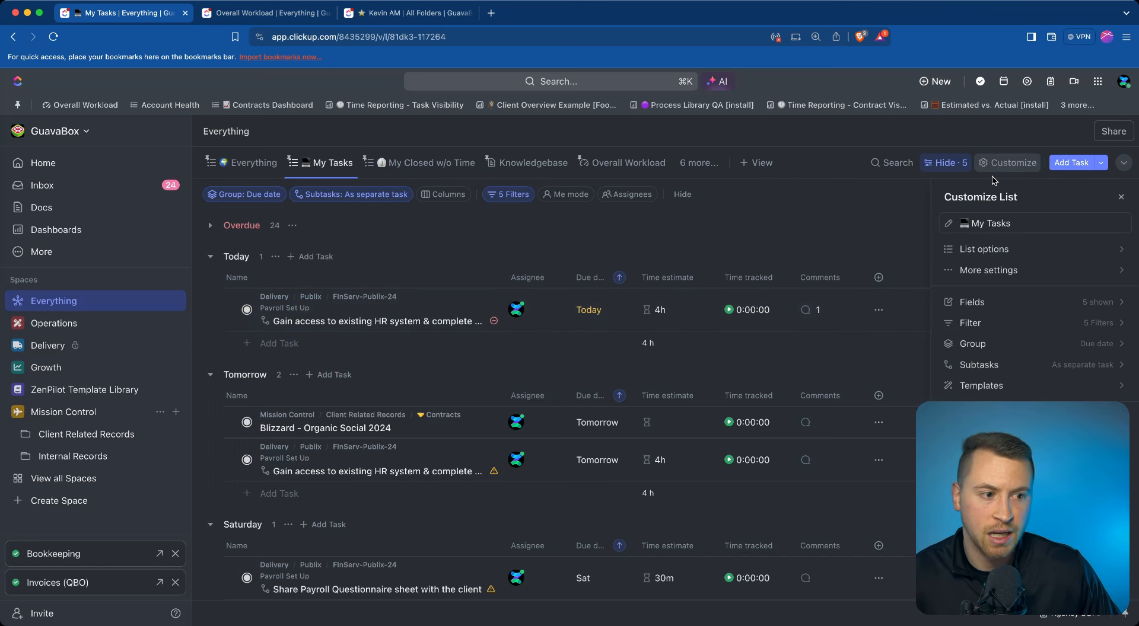
{"action": "left_click", "coordinate": [1018, 253]}
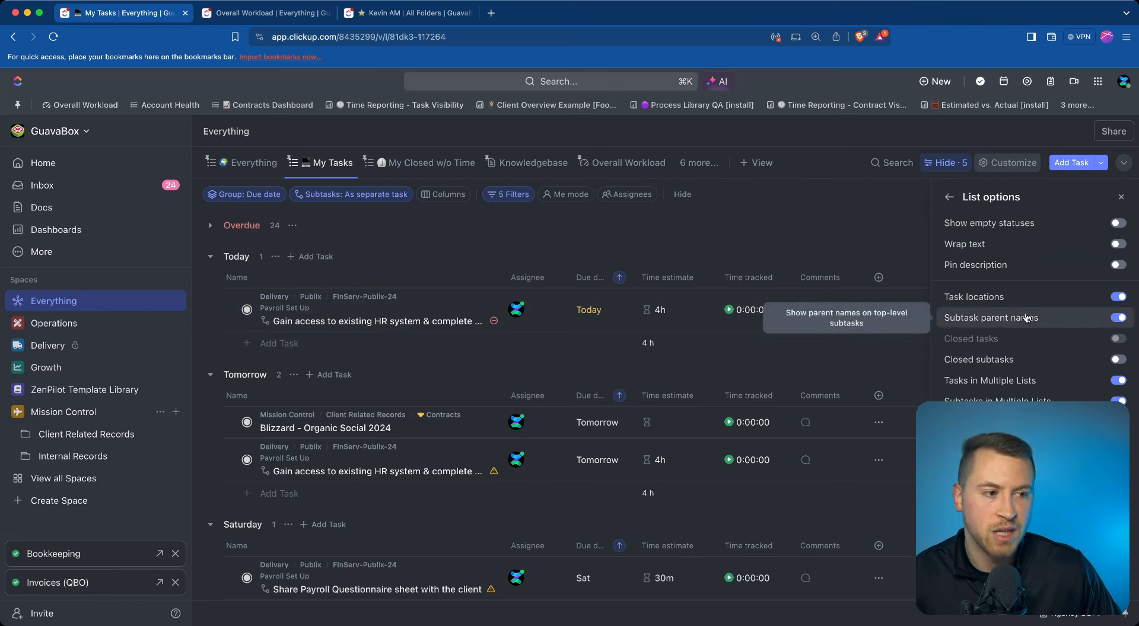
{"action": "left_click", "coordinate": [1121, 197]}
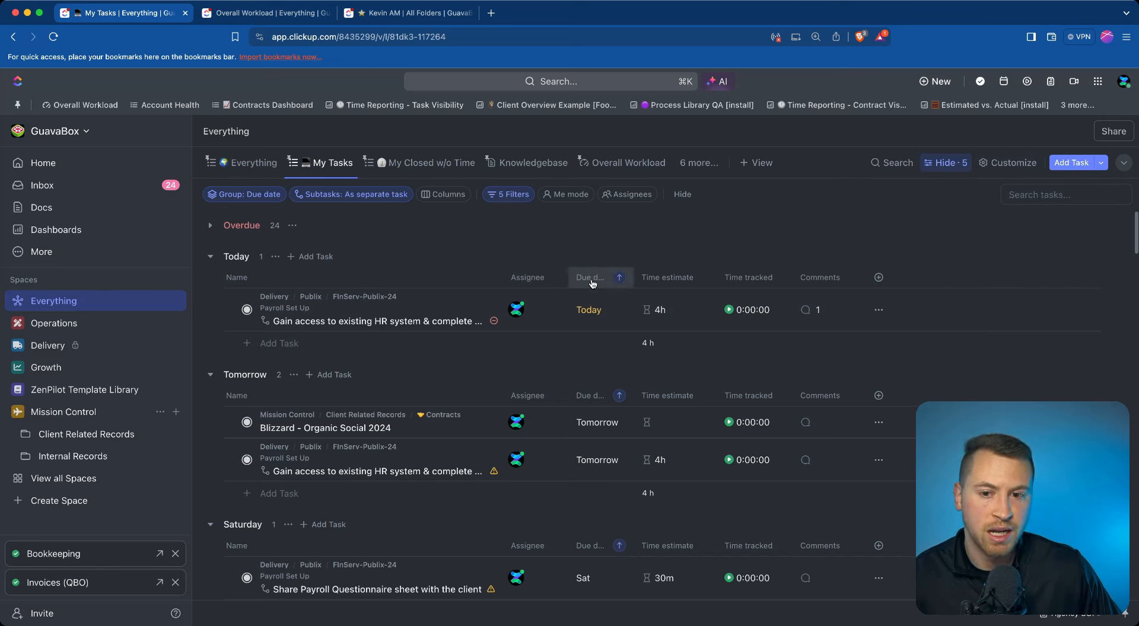
- Review the Overdue group in My Tasks, collapse it again, and view the details of today's HR system audit BLOCK 1 task
{"action": "left_click", "coordinate": [213, 231]}
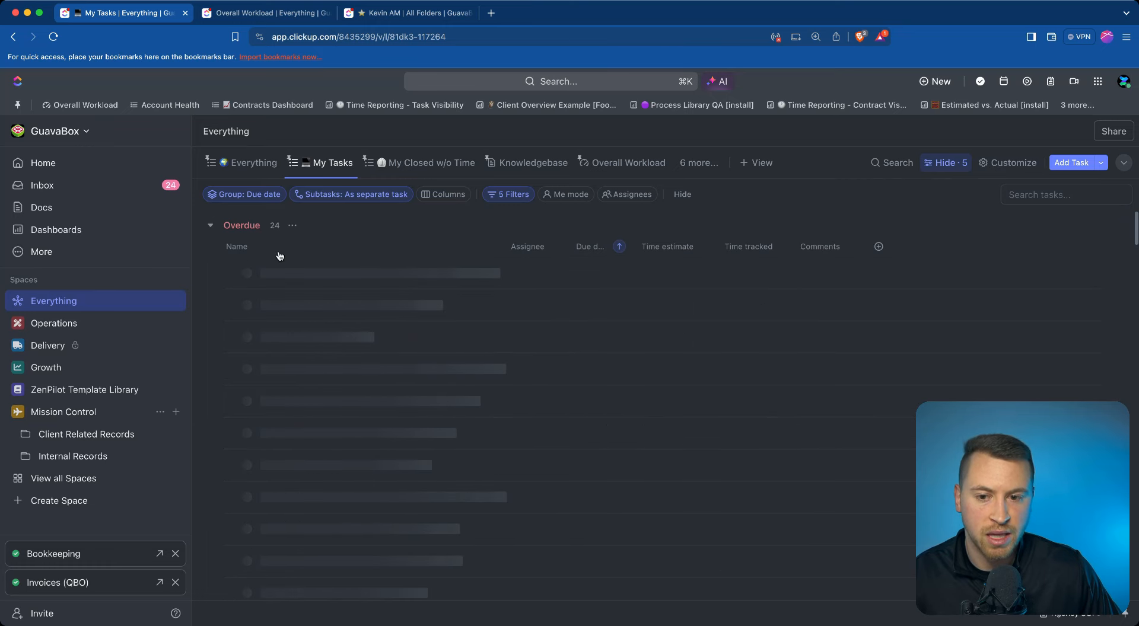
{"action": "left_click", "coordinate": [212, 228]}
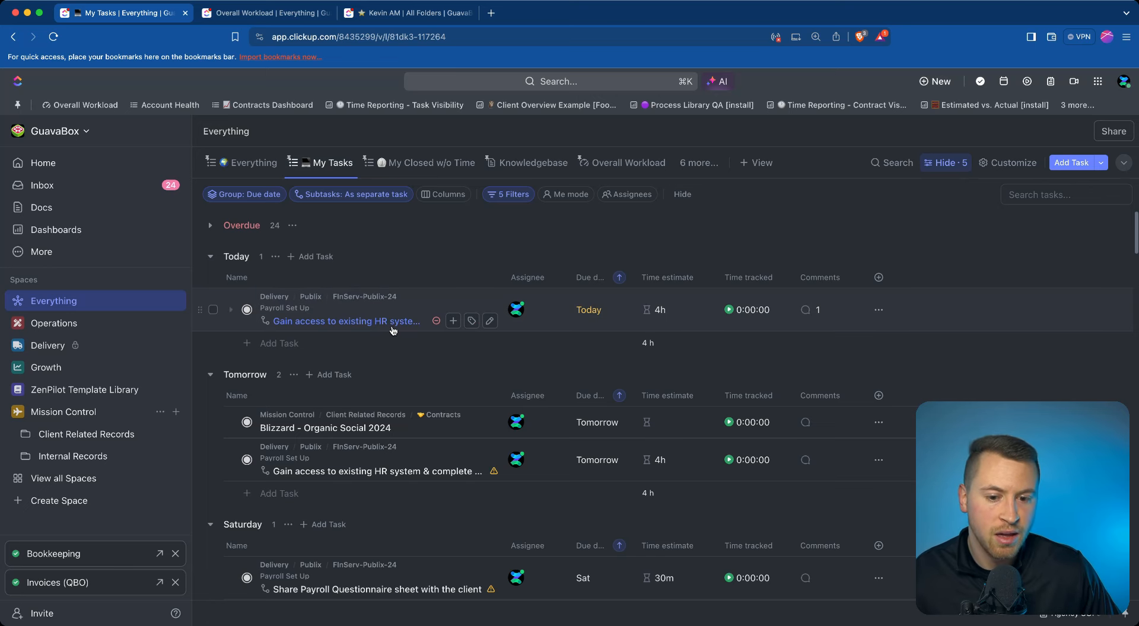
{"action": "scroll", "coordinate": [409, 350], "scroll_direction": "down", "scroll_amount": 5}
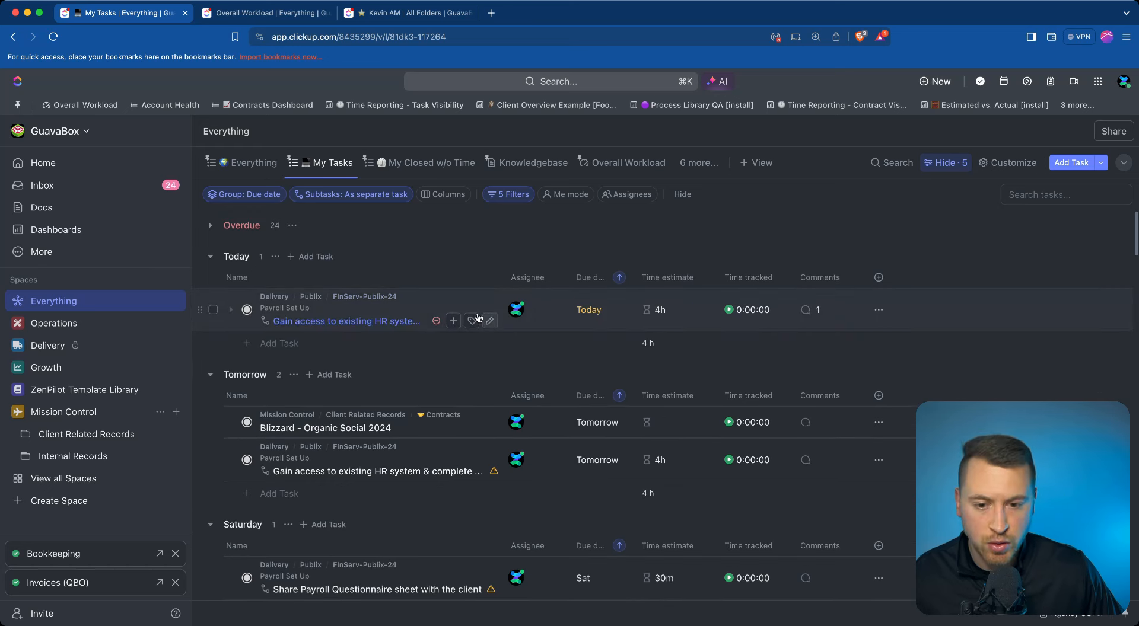
{"action": "left_click", "coordinate": [373, 323]}
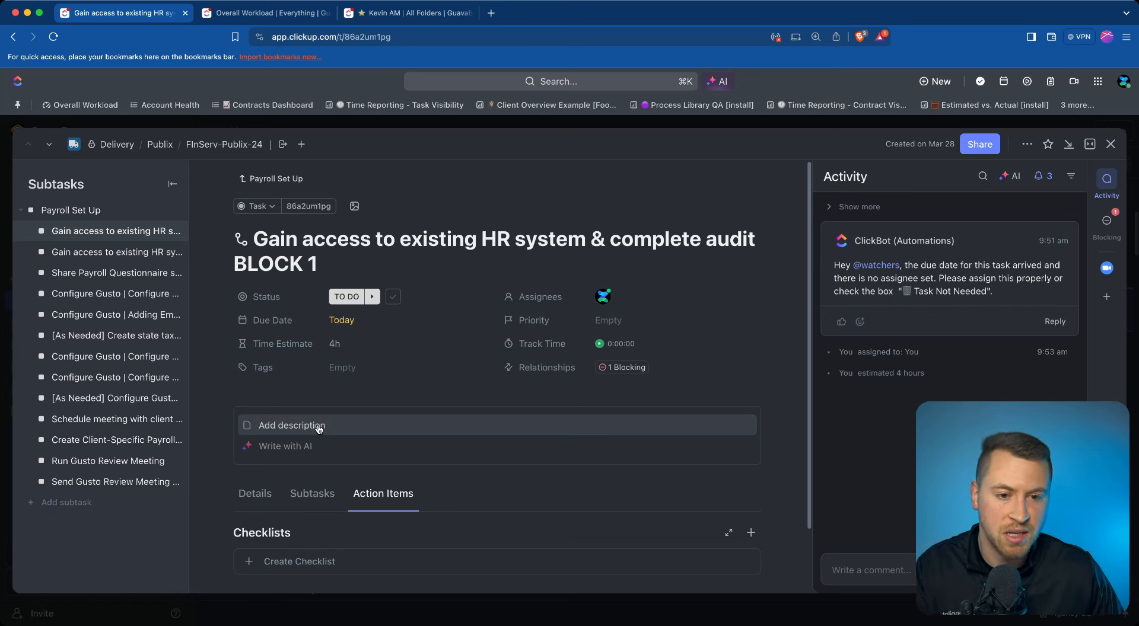
{"action": "left_click", "coordinate": [1119, 145]}
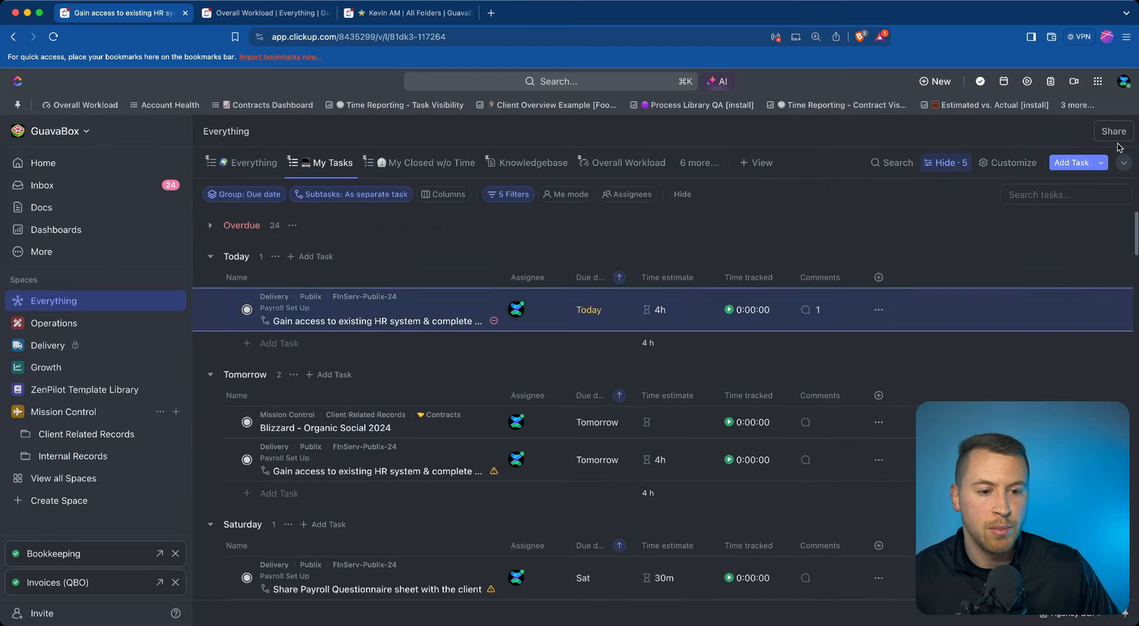
- Start time tracking on today's HR system audit BLOCK 1 subtask, and review it alongside its parent task Payroll Set Up
{"action": "left_click", "coordinate": [730, 309]}
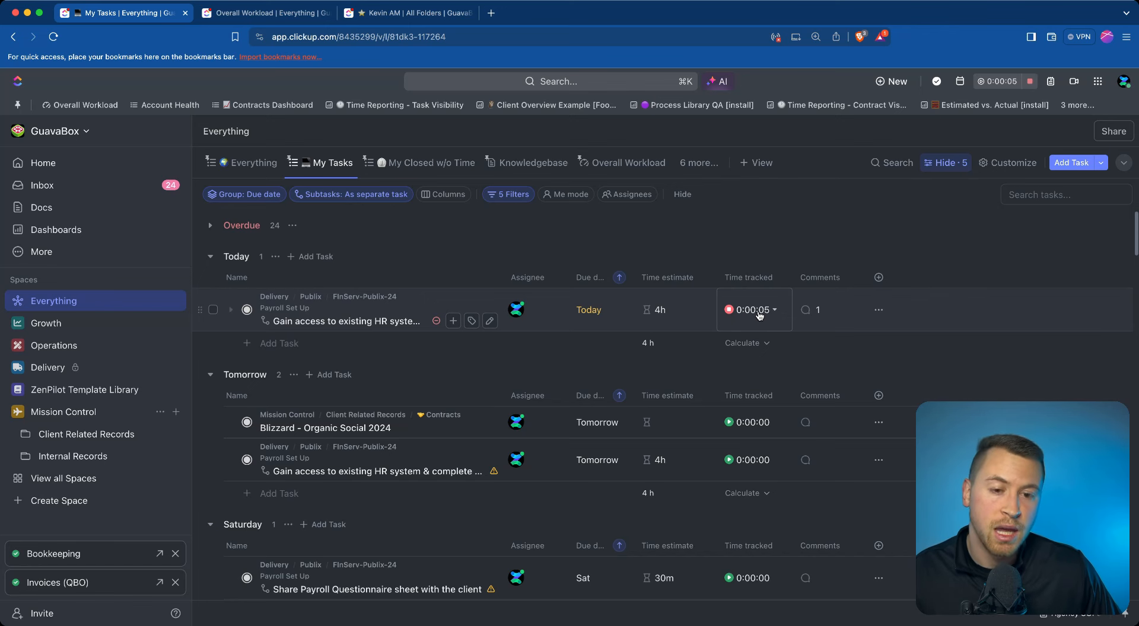
{"action": "left_click", "coordinate": [390, 319]}
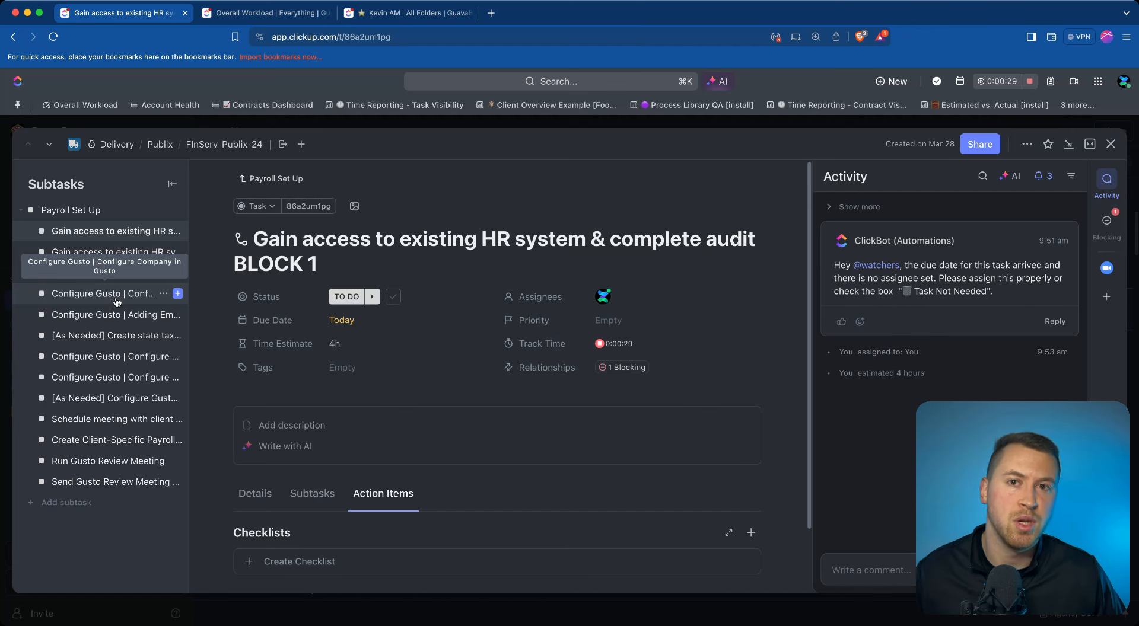
{"action": "left_click", "coordinate": [71, 211]}
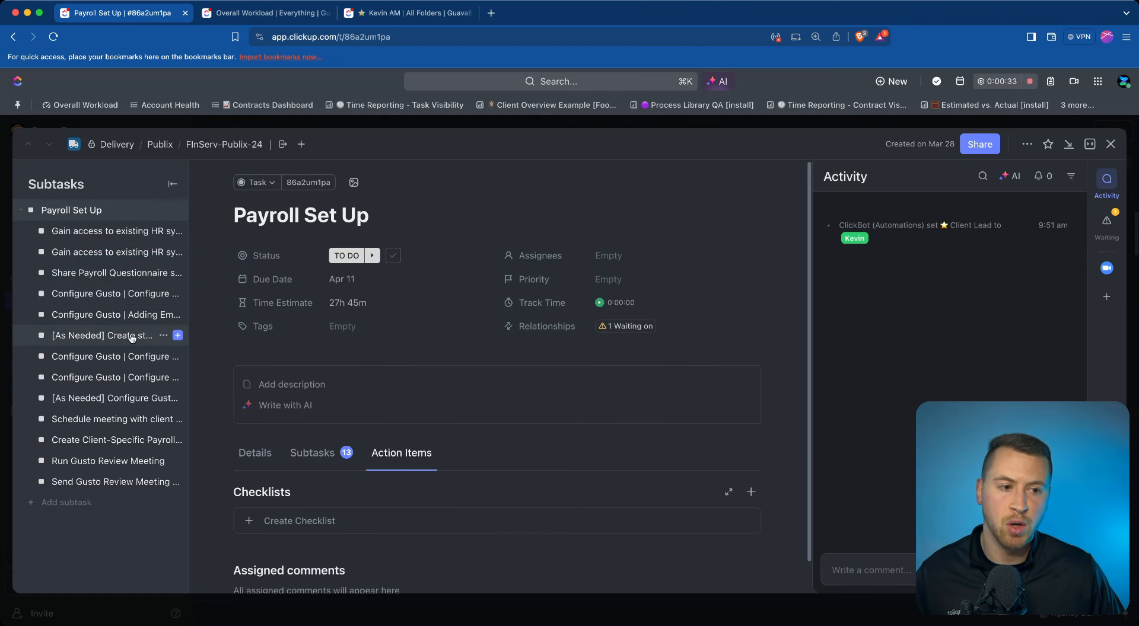
{"action": "left_click", "coordinate": [856, 570]}
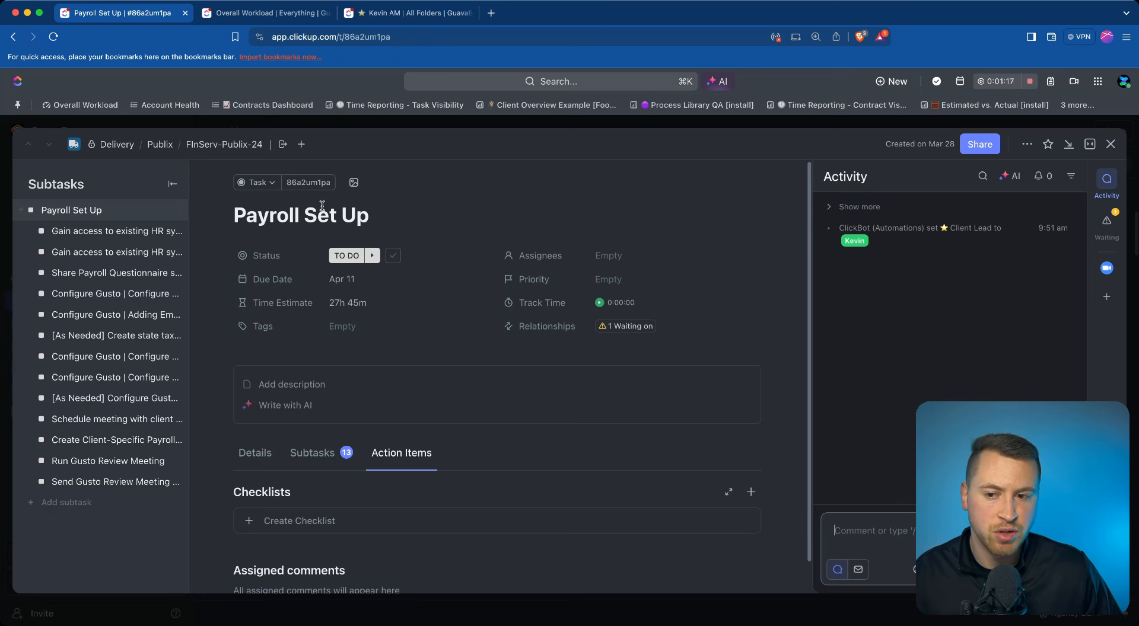
{"action": "left_click", "coordinate": [118, 235]}
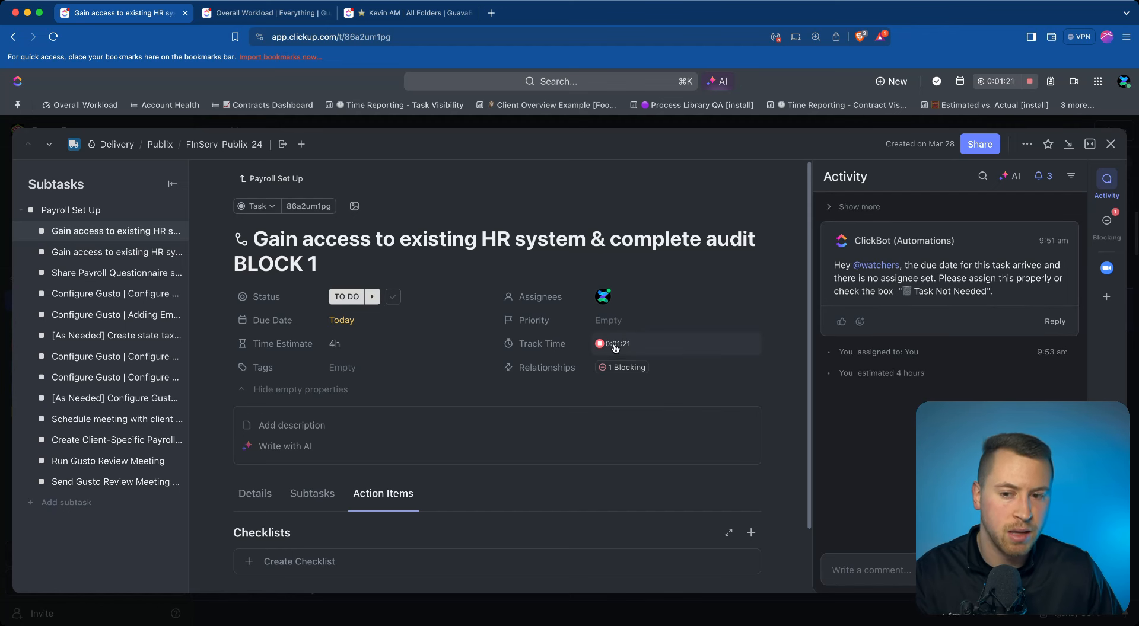
{"action": "left_click", "coordinate": [84, 211]}
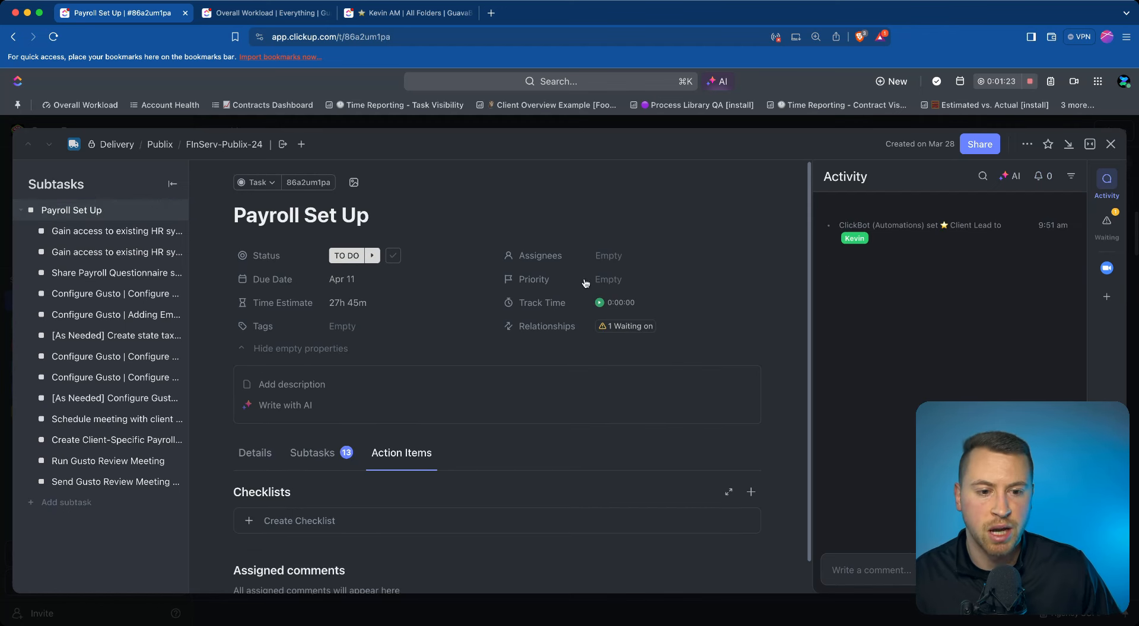
{"action": "left_click", "coordinate": [1114, 146]}
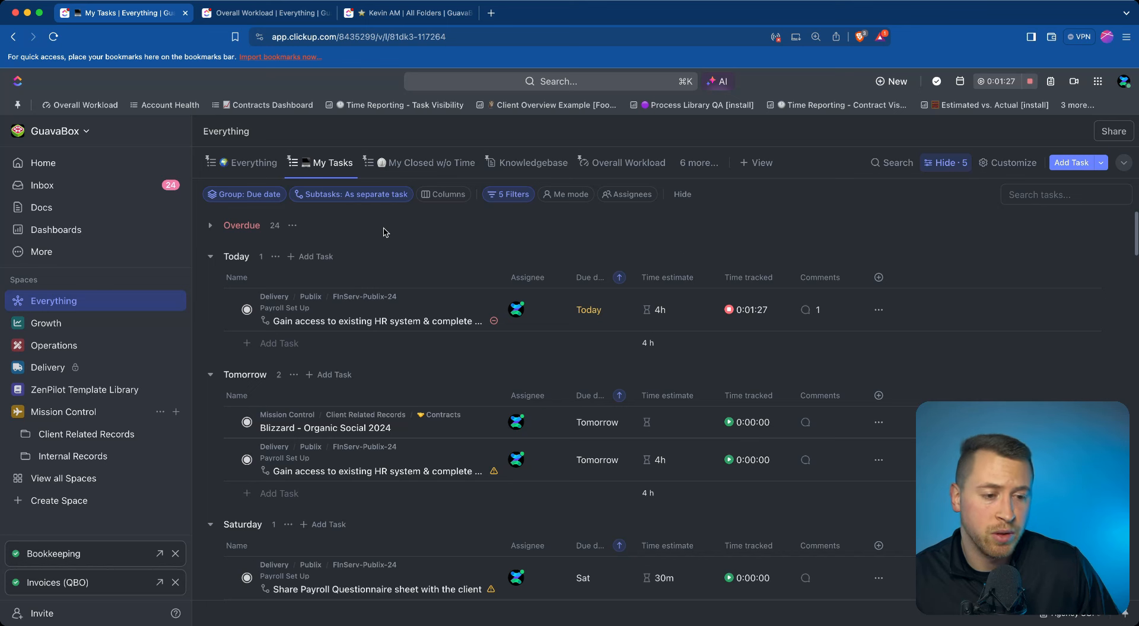
- Stop time tracking on today's HR system audit task and set its status to IN PROGRESS
{"action": "left_click", "coordinate": [729, 310]}
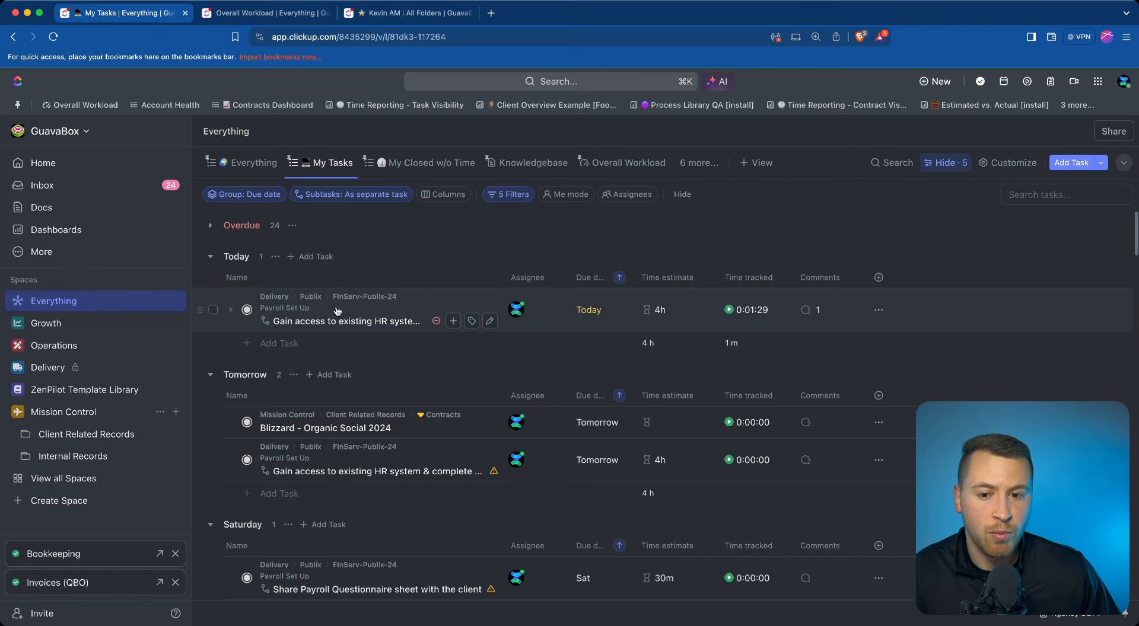
{"action": "left_click", "coordinate": [246, 310]}
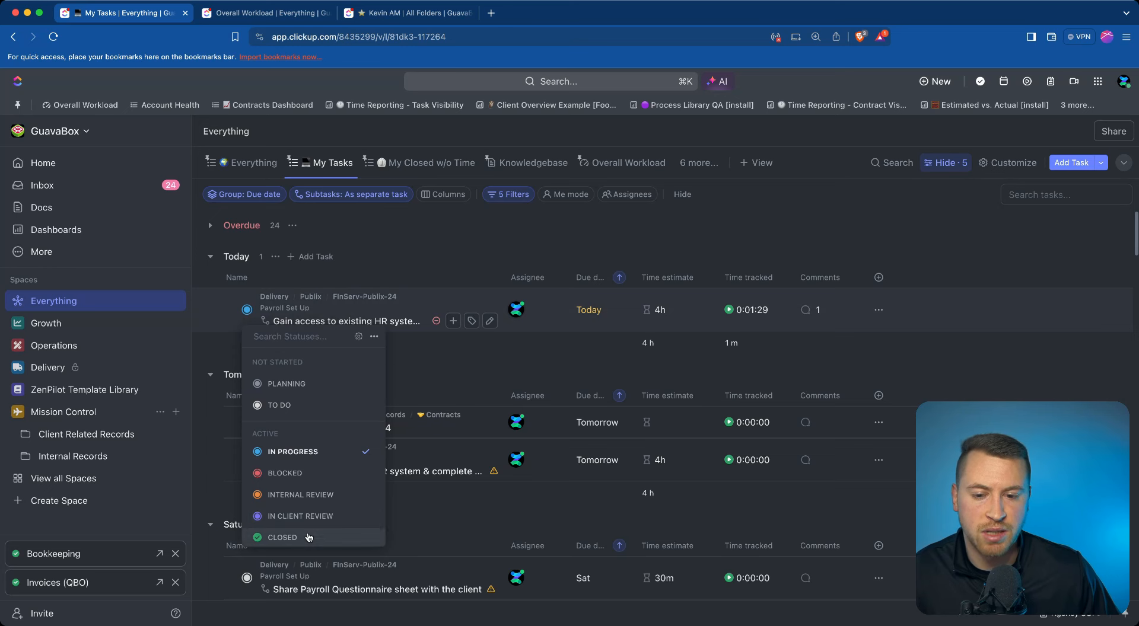
{"action": "left_click", "coordinate": [365, 457]}
{"action": "left_click", "coordinate": [462, 369]}
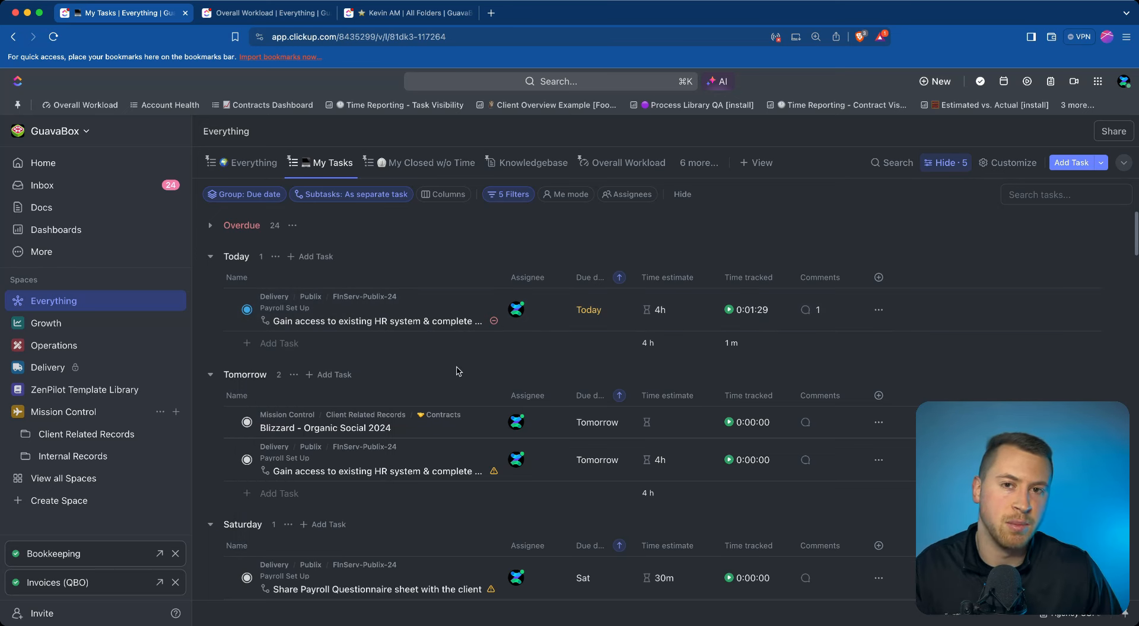